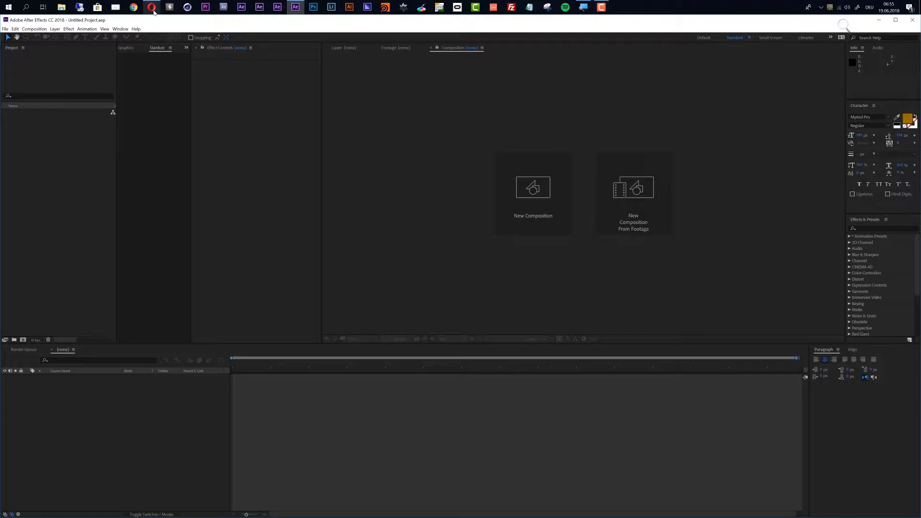
Create a composition named Landscape using the HDTV 1080 25 preset.
{"action": "left_click", "coordinate": [153, 10]}
{"action": "left_click", "coordinate": [530, 220], "text": "ctrl+alt"}
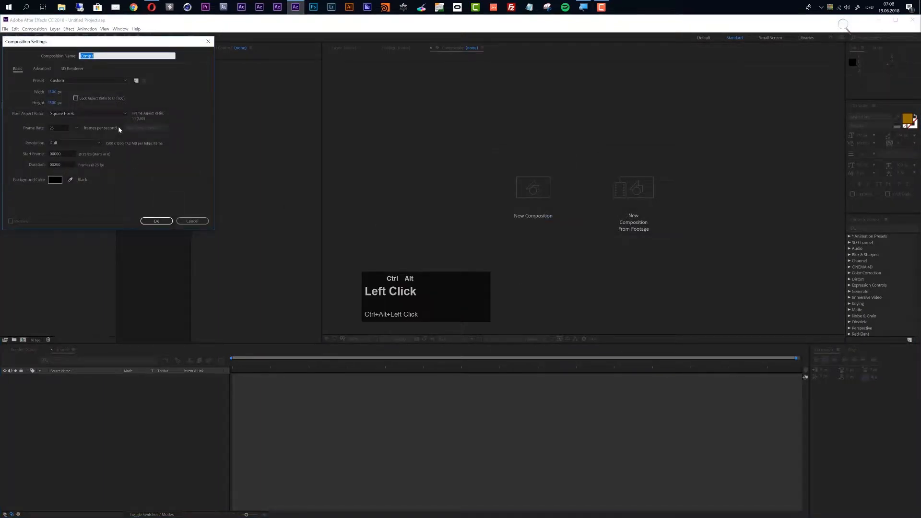
{"action": "type", "text": "Landscape"}
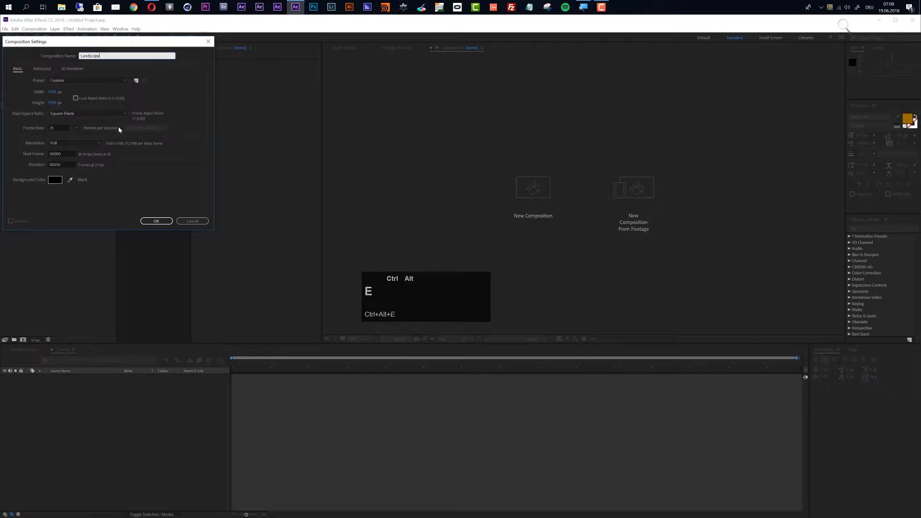
{"action": "left_click", "coordinate": [88, 81]}
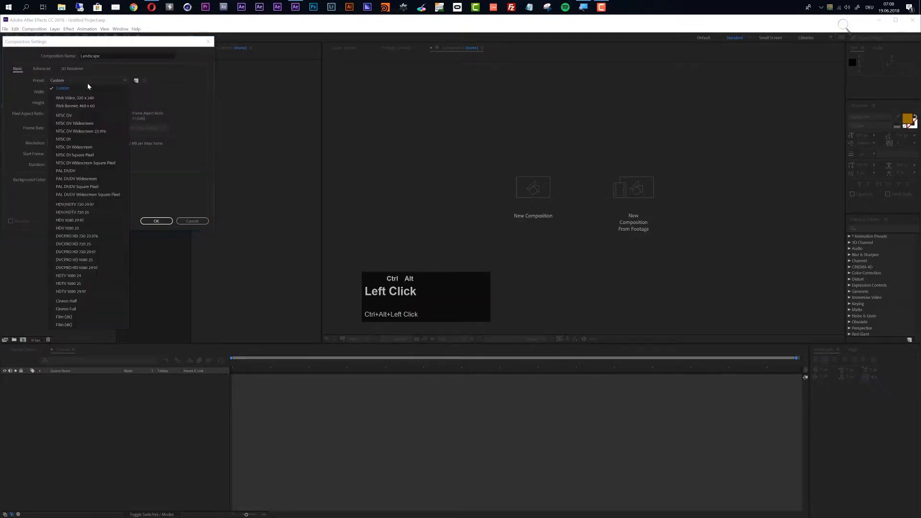
{"action": "left_click", "coordinate": [71, 283]}
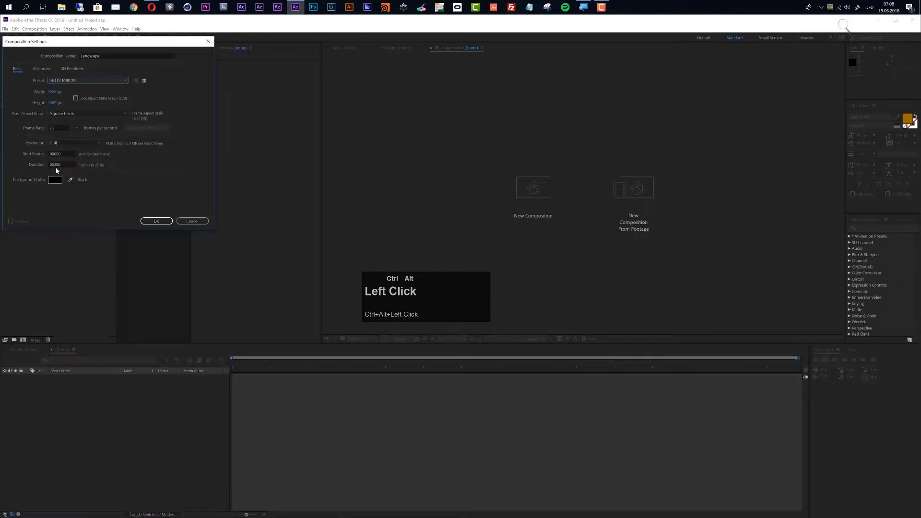
{"action": "left_click", "coordinate": [157, 221]}
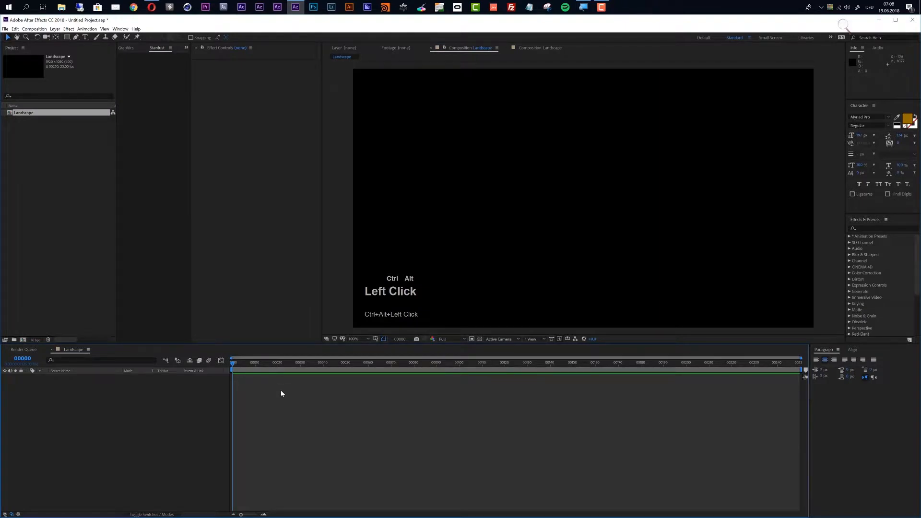
Add a solid layer named Stardust to the Landscape composition.
{"action": "key", "text": "ctrl+alt+y"}
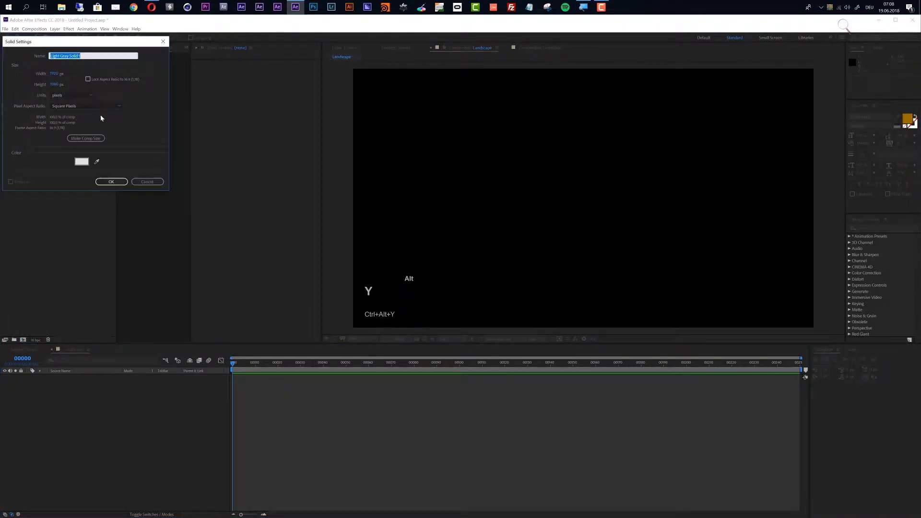
{"action": "type", "text": "Stardust"}
{"action": "key", "text": "Return"}
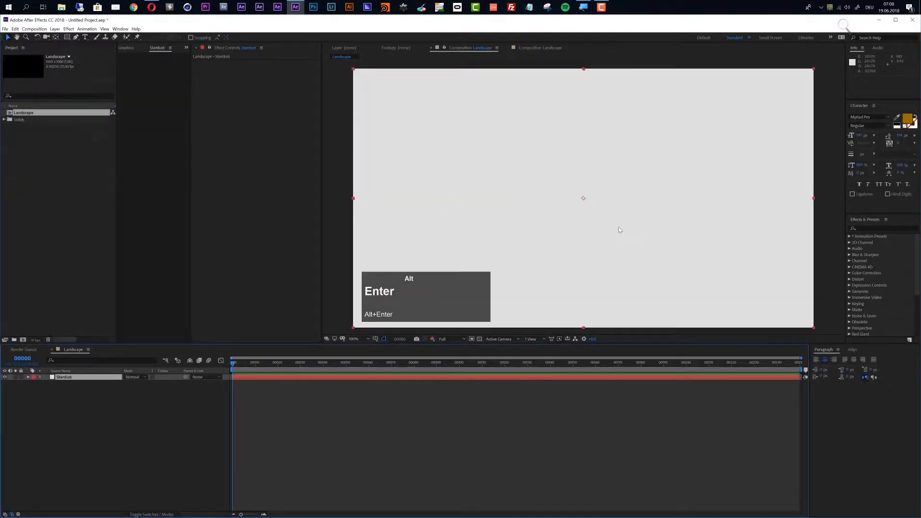
Find the Stardust effect, apply it to the solid layer, and move the current time to frame 29.
{"action": "left_click", "coordinate": [862, 229]}
{"action": "type", "text": "Stardust"}
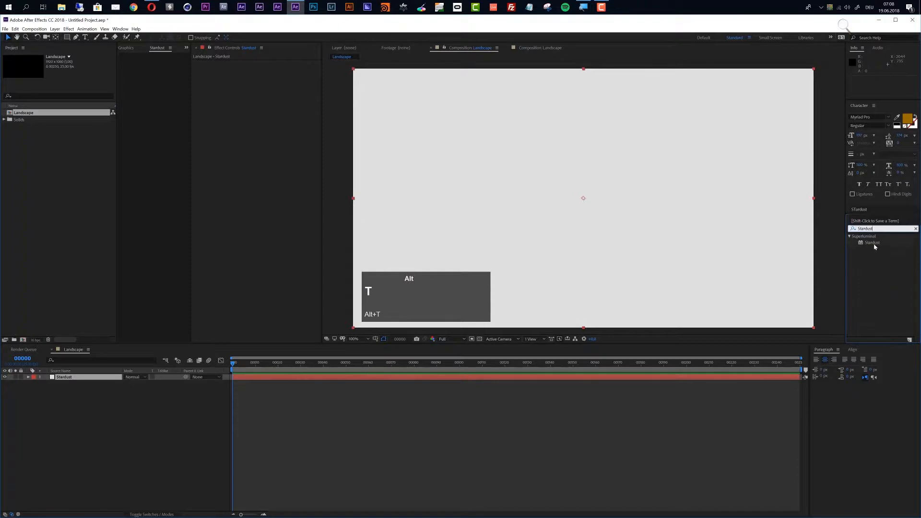
{"action": "left_click_drag", "start_coordinate": [872, 243], "coordinate": [538, 382]}
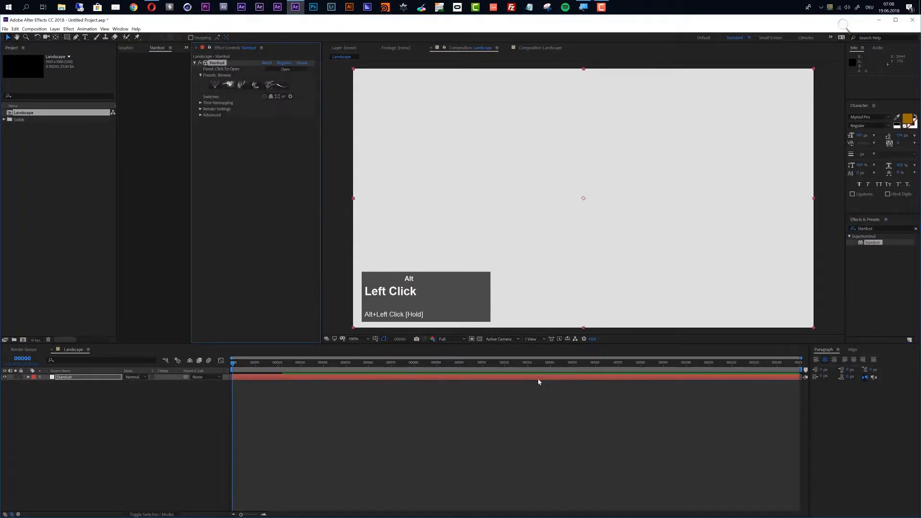
{"action": "left_click_drag", "start_coordinate": [292, 371], "coordinate": [299, 371]}
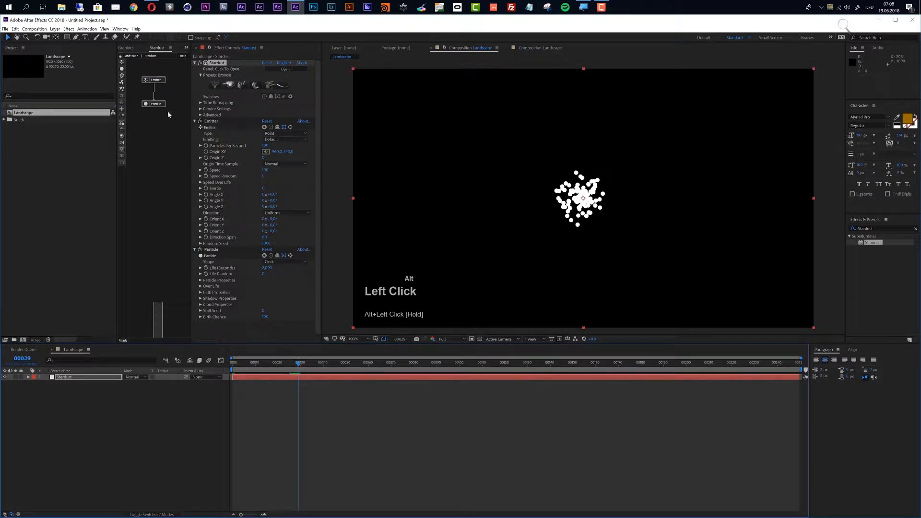
Delete the default Emitter and Particle nodes from the Stardust graph and add a Model node in their place.
{"action": "key", "text": "super+plus"}
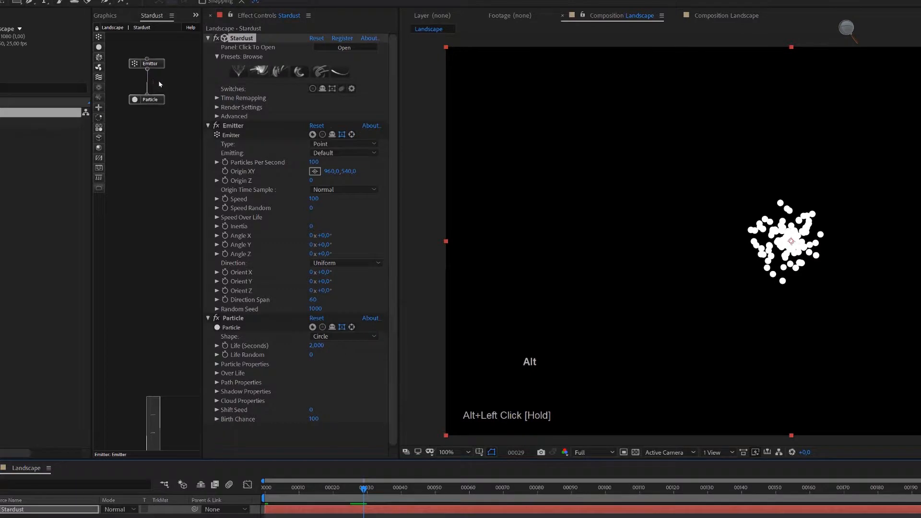
{"action": "left_click_drag", "start_coordinate": [143, 117], "coordinate": [149, 55]}
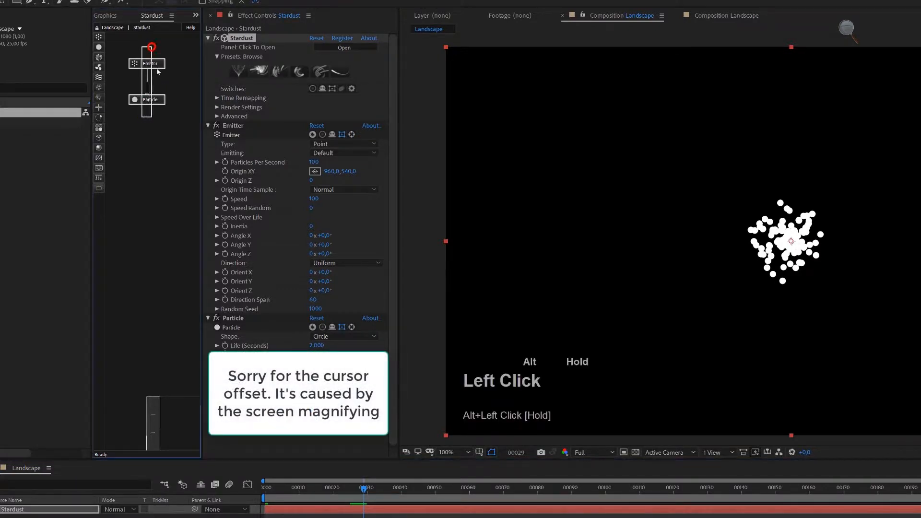
{"action": "key", "text": "alt+Delete"}
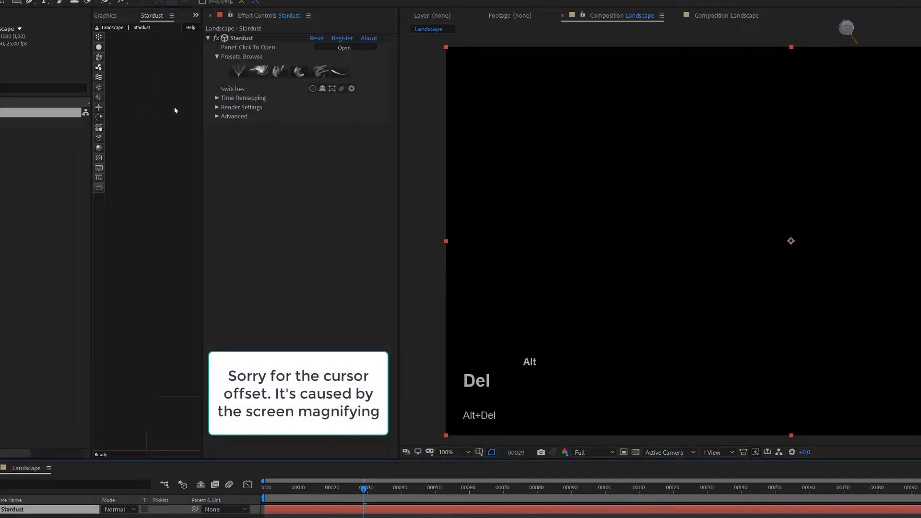
{"action": "left_click", "coordinate": [120, 128], "text": "alt"}
{"action": "left_click_drag", "start_coordinate": [137, 128], "coordinate": [168, 83]}
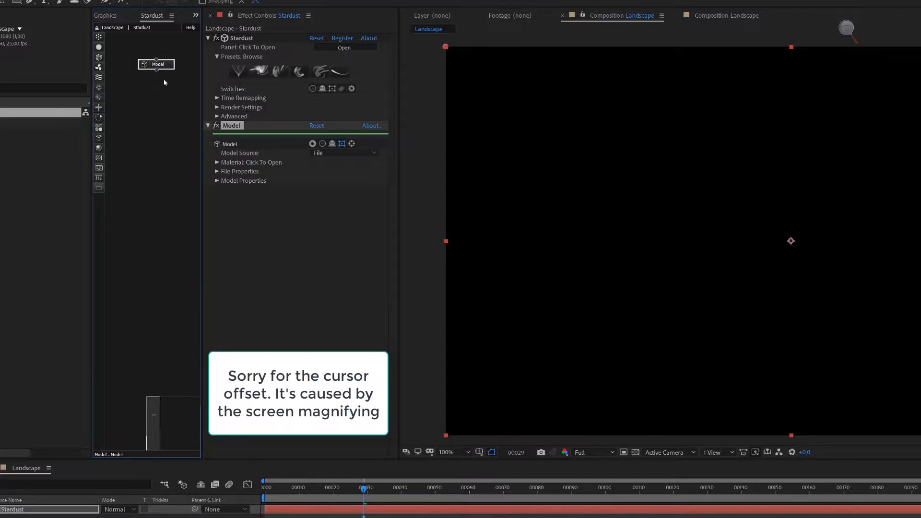
{"action": "left_click_drag", "start_coordinate": [164, 82], "coordinate": [163, 82]}
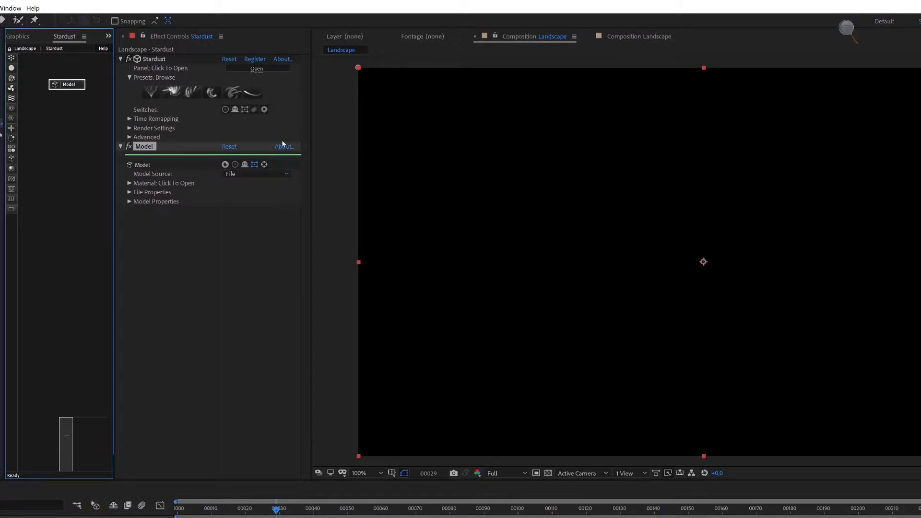
Set the Model node's source to Primitive and its primitive type to Plane.
{"action": "left_click", "coordinate": [283, 174], "text": "alt"}
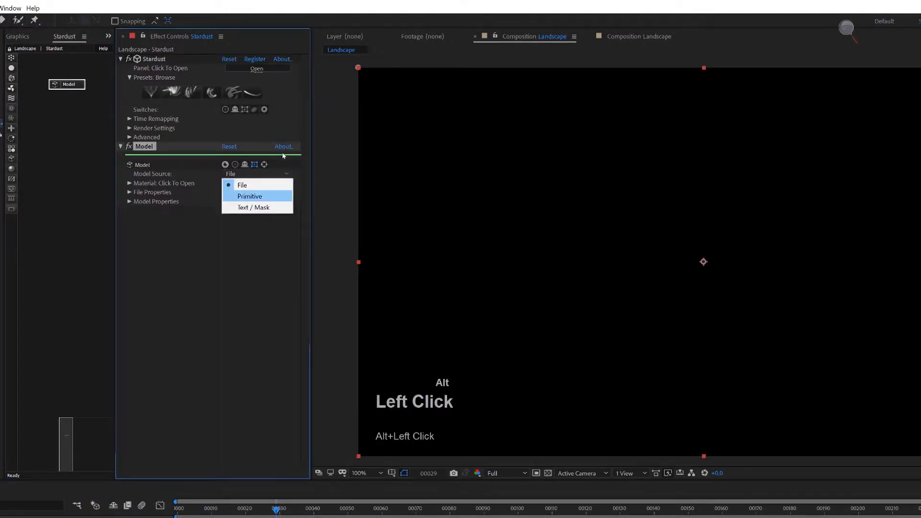
{"action": "key", "text": "Return"}
{"action": "left_click", "coordinate": [281, 202]}
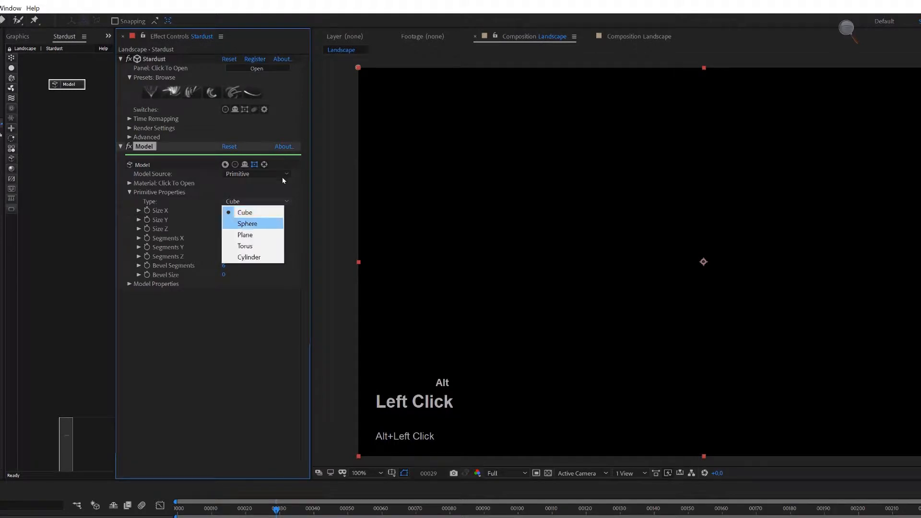
{"action": "left_click", "coordinate": [280, 234]}
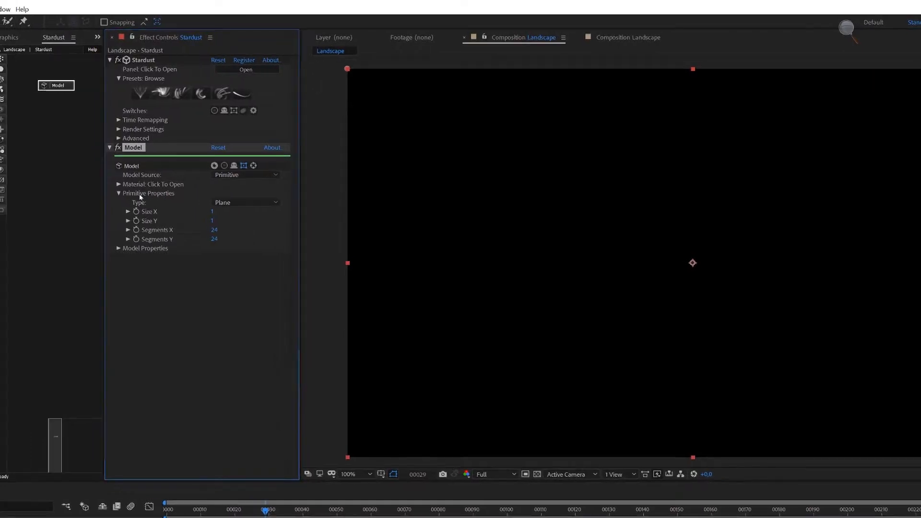
Set the plane's Size X and Size Y to 1500.
{"action": "left_click", "coordinate": [211, 212], "text": "alt"}
{"action": "type", "text": "1500"}
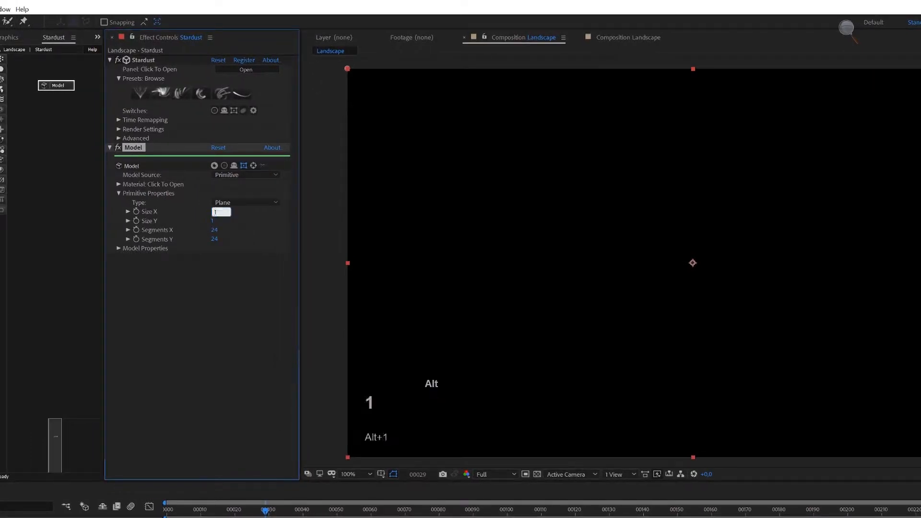
{"action": "key", "text": "Tab"}
{"action": "type", "text": "1500"}
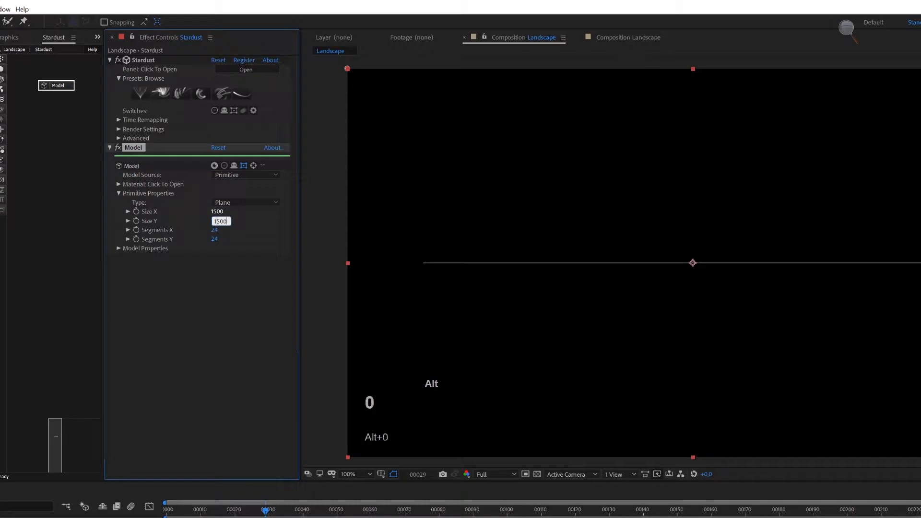
{"action": "key", "text": "Return"}
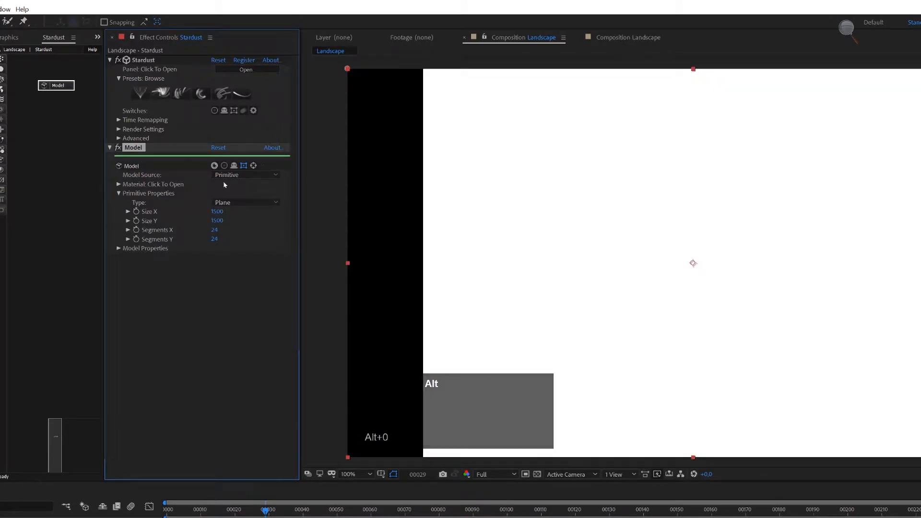
Set the plane's Segments X and Segments Y to 64.
{"action": "left_click", "coordinate": [214, 230], "text": "alt"}
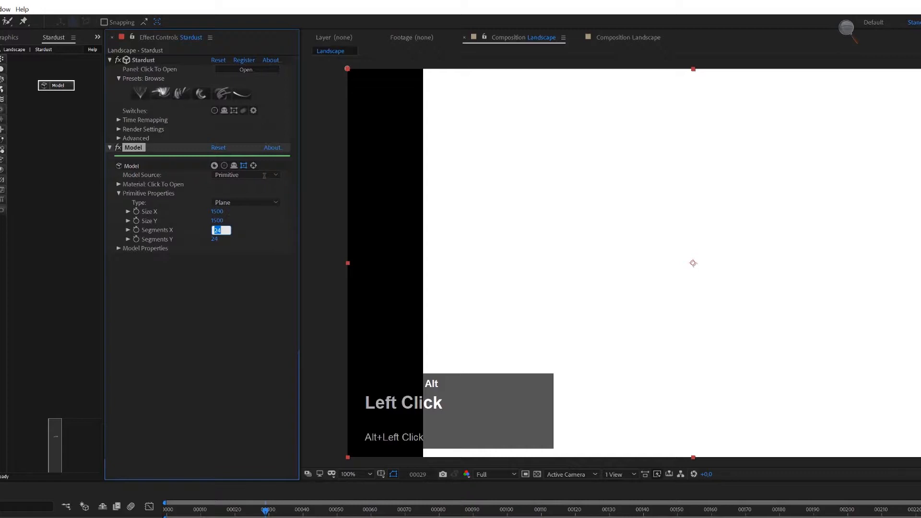
{"action": "type", "text": "64"}
{"action": "key", "text": "Tab"}
{"action": "type", "text": "64"}
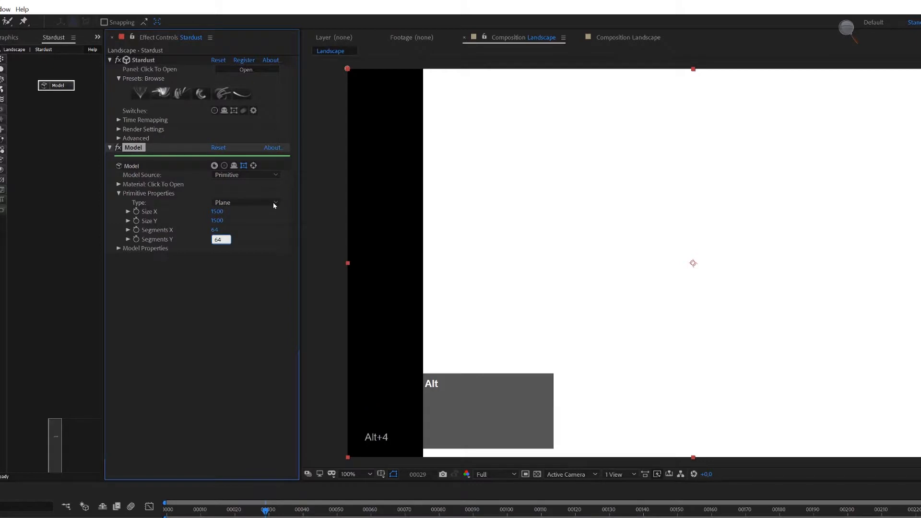
{"action": "left_click", "coordinate": [274, 206], "text": "alt"}
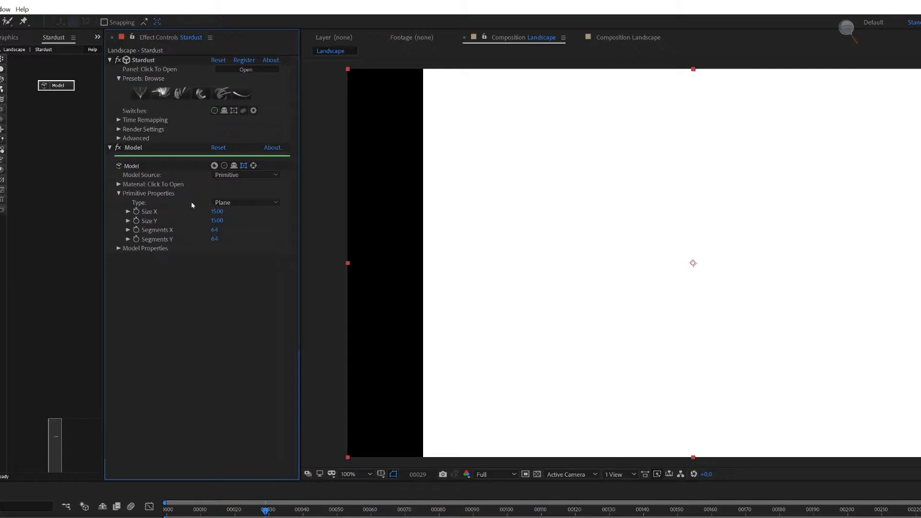
Rotate the plane model to an Angle X of -90 degrees in its Model Properties.
{"action": "left_click", "coordinate": [200, 191], "text": "alt"}
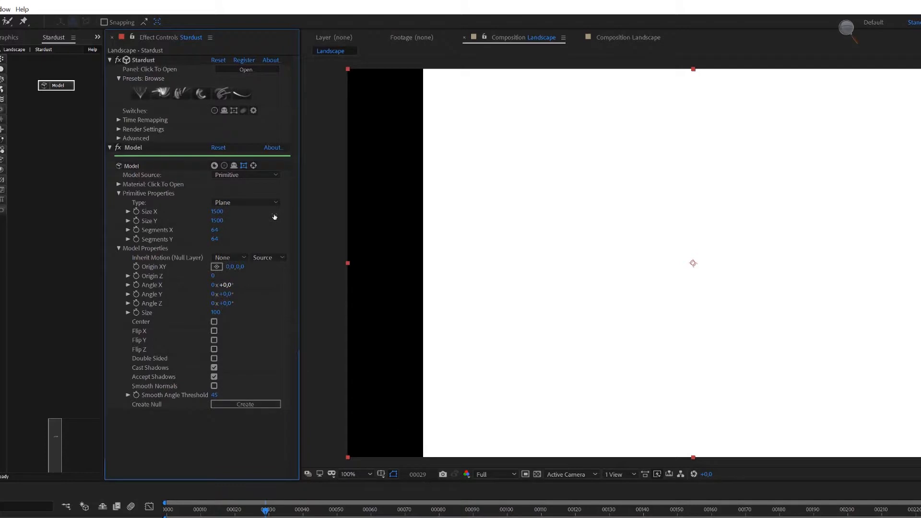
{"action": "left_click", "coordinate": [226, 285], "text": "alt"}
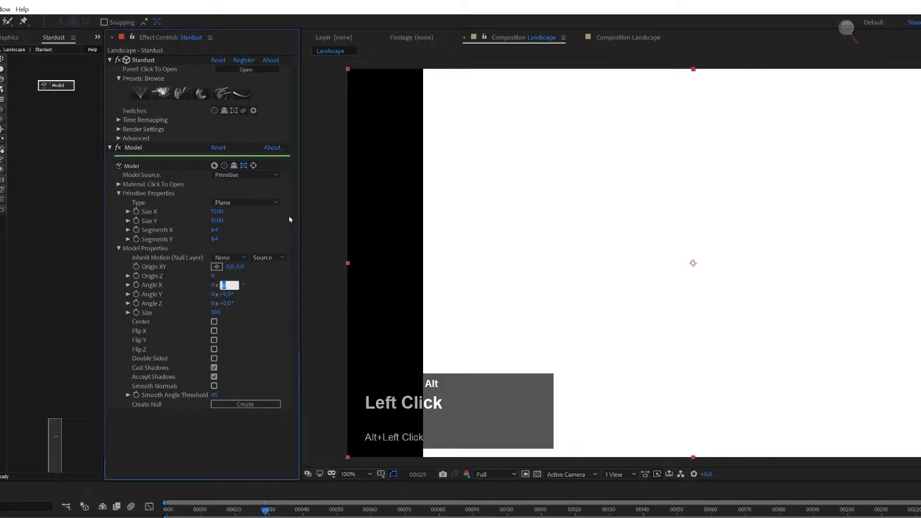
{"action": "type", "text": "-90"}
{"action": "key", "text": "Return"}
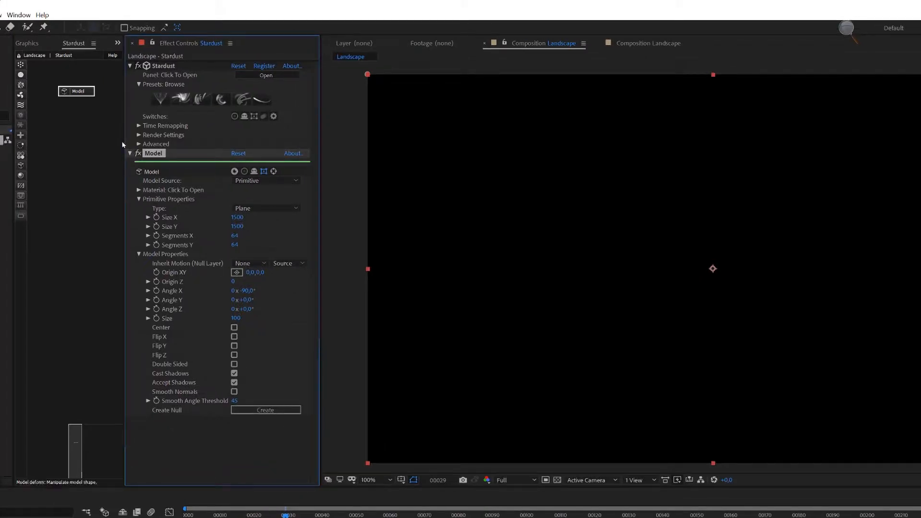
Add a Deform node connected below the Model node, with Position offset 190 and Noise Scale 640.
{"action": "left_click", "coordinate": [97, 136], "text": "alt"}
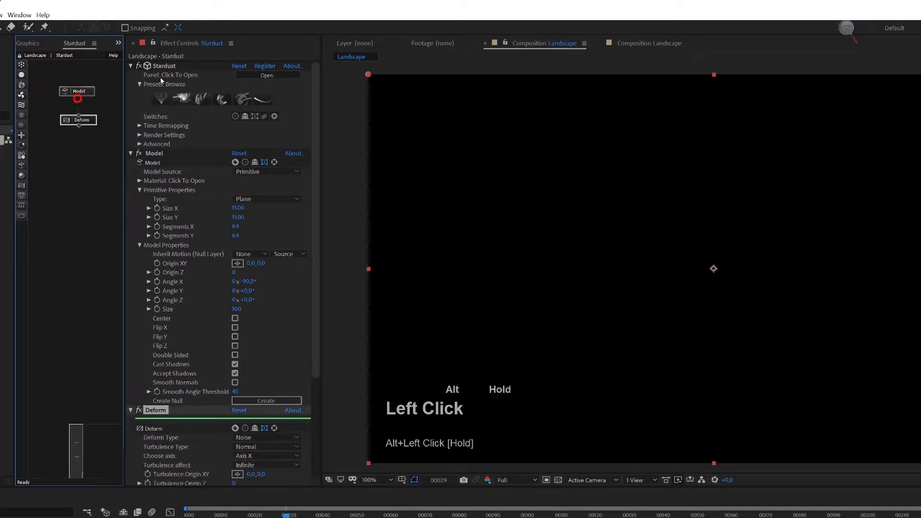
{"action": "scroll", "coordinate": [272, 298], "scroll_direction": "down", "scroll_amount": 5}
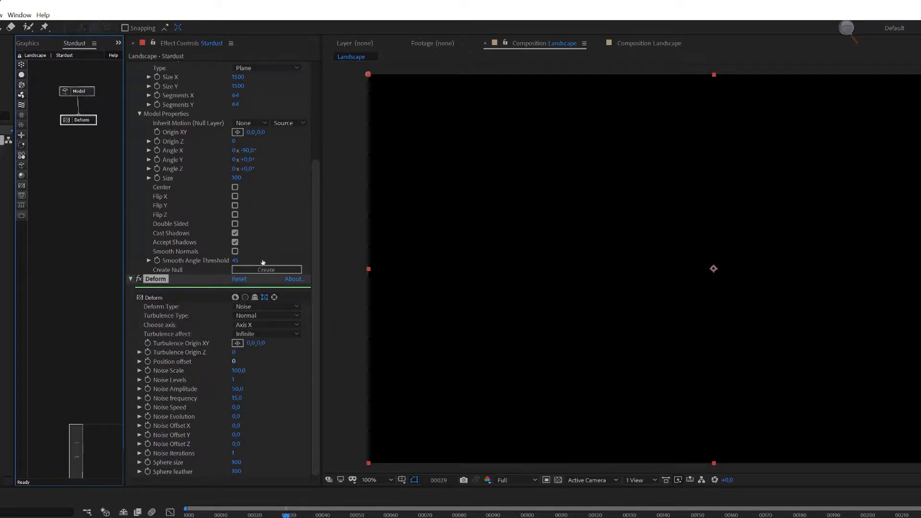
{"action": "left_click_drag", "start_coordinate": [233, 361], "coordinate": [245, 360], "text": "alt"}
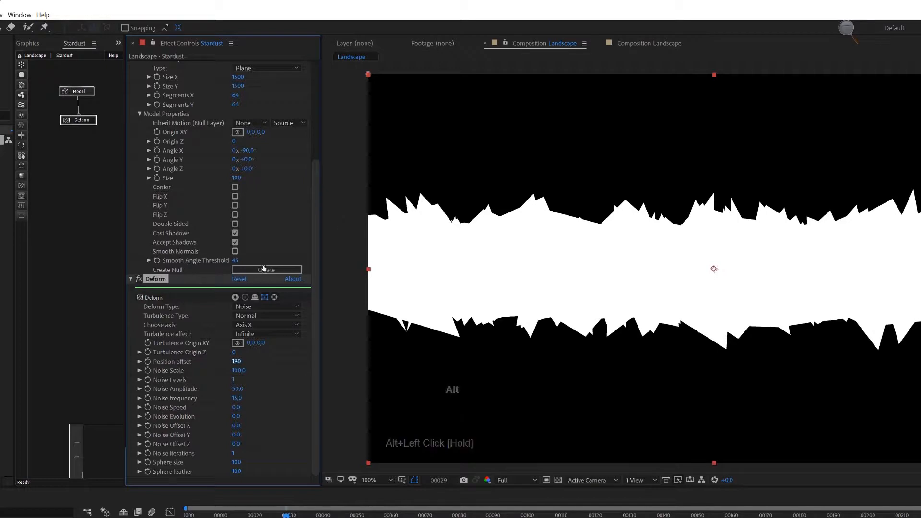
{"action": "left_click_drag", "start_coordinate": [239, 370], "coordinate": [262, 370], "text": "alt"}
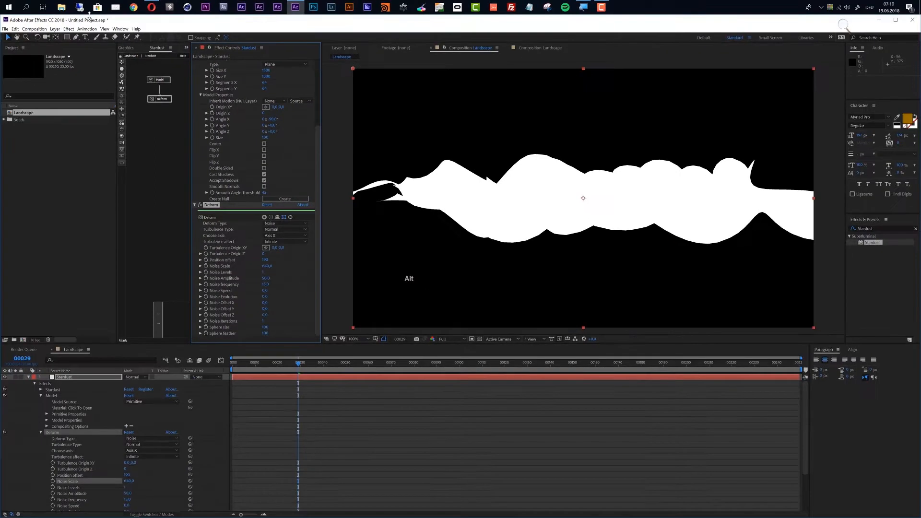
Add a shadow-casting parallel light, then move it up and to the right of the landscape and shift its point of interest slightly the same way.
{"action": "left_click", "coordinate": [56, 29]}
{"action": "mouse_move", "coordinate": [65, 37]}
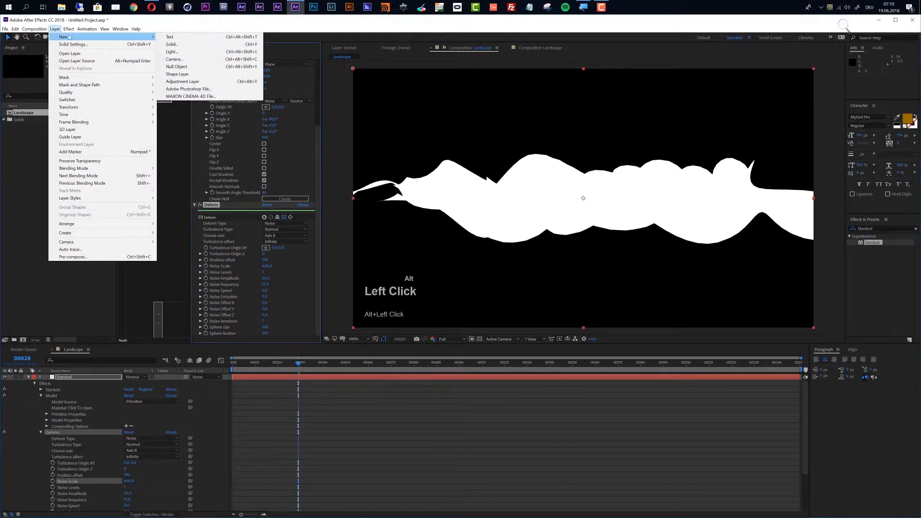
{"action": "left_click", "coordinate": [170, 52]}
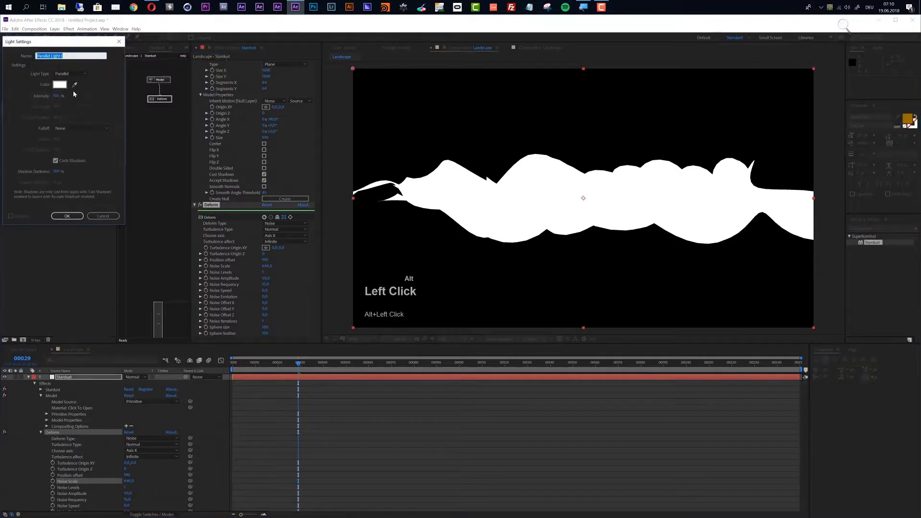
{"action": "left_click", "coordinate": [67, 215]}
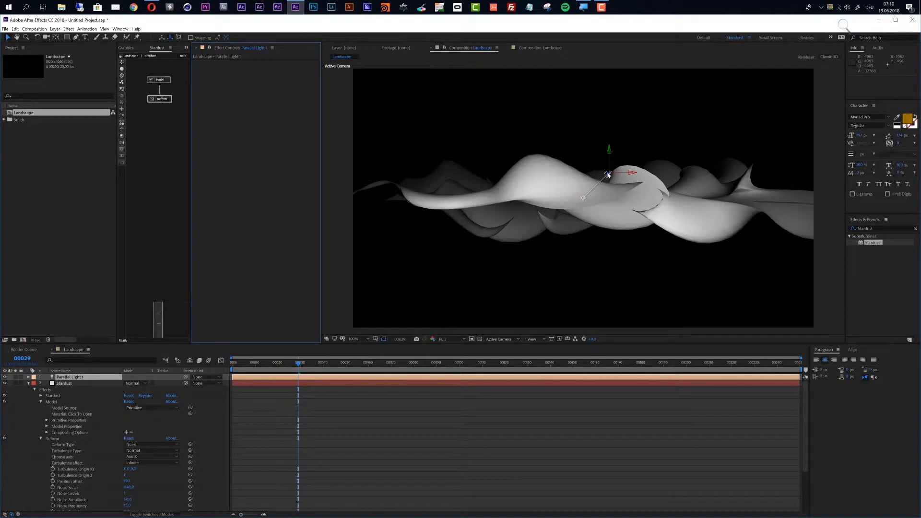
{"action": "left_click_drag", "start_coordinate": [610, 159], "coordinate": [715, 119]}
{"action": "left_click_drag", "start_coordinate": [669, 154], "coordinate": [610, 162]}
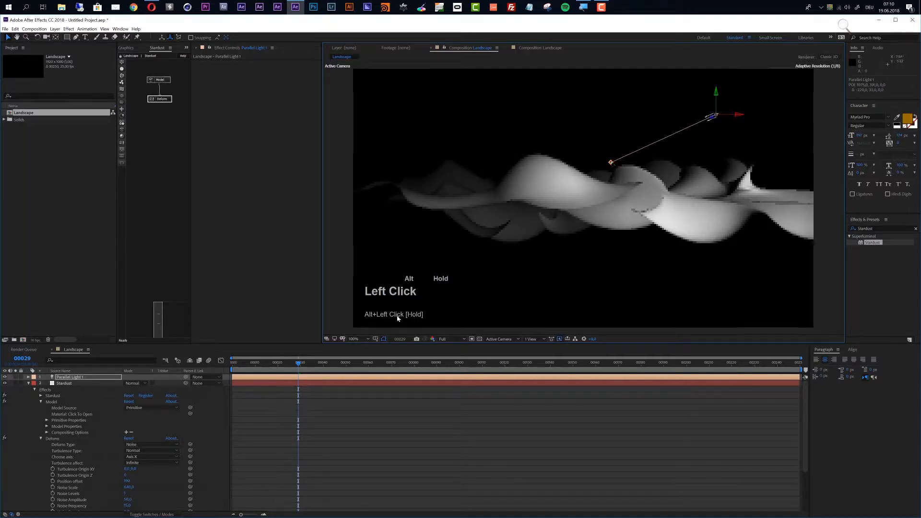
Duplicate the parallel light in a four-view layout and move the copy to the left side of the landscape in the Top view.
{"action": "left_click", "coordinate": [532, 339]}
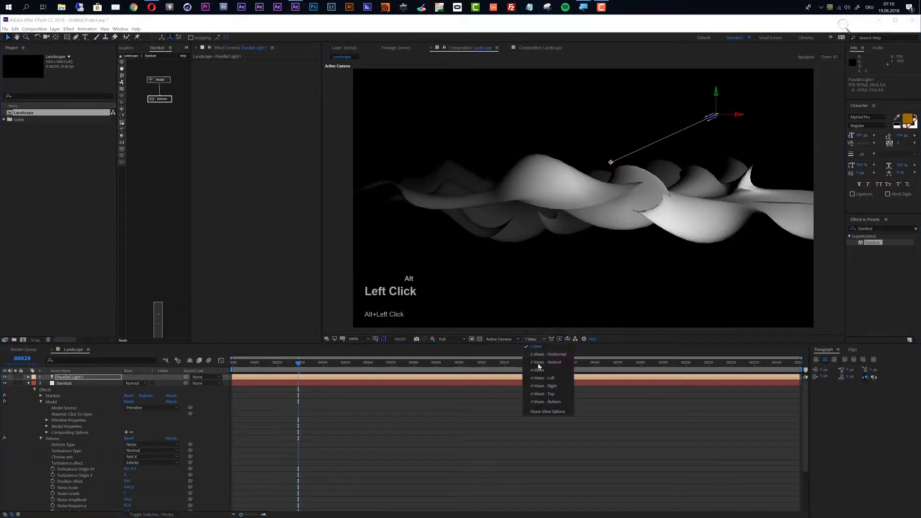
{"action": "left_click", "coordinate": [537, 370]}
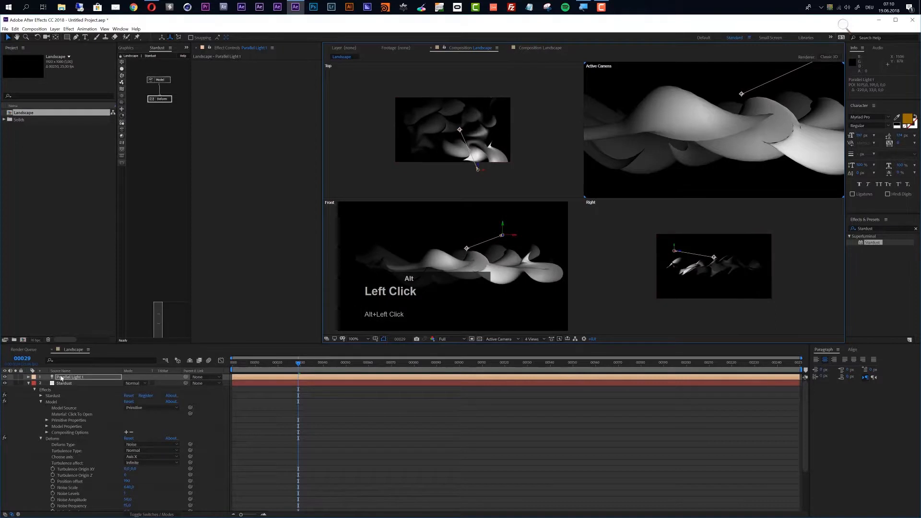
{"action": "key", "text": "ctrl+alt+d"}
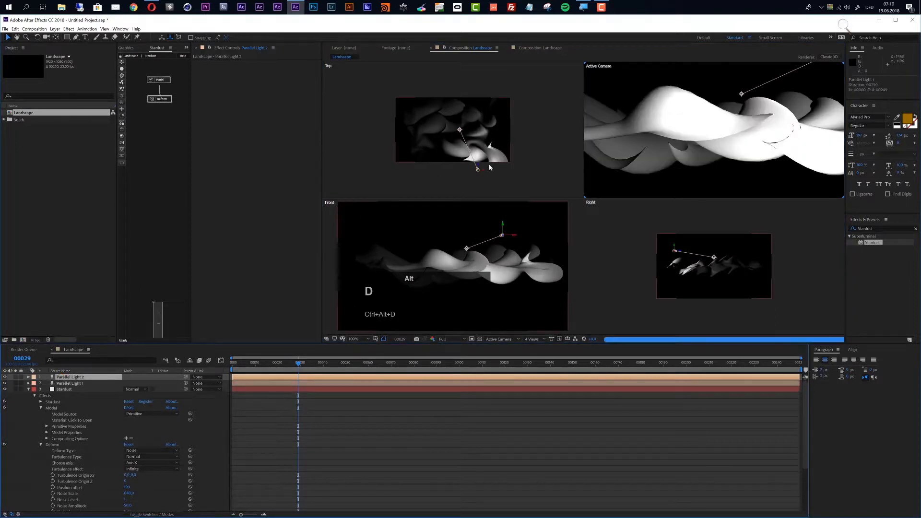
{"action": "left_click_drag", "start_coordinate": [478, 169], "coordinate": [419, 119]}
{"action": "scroll", "coordinate": [412, 84], "scroll_direction": "down", "scroll_amount": 2}
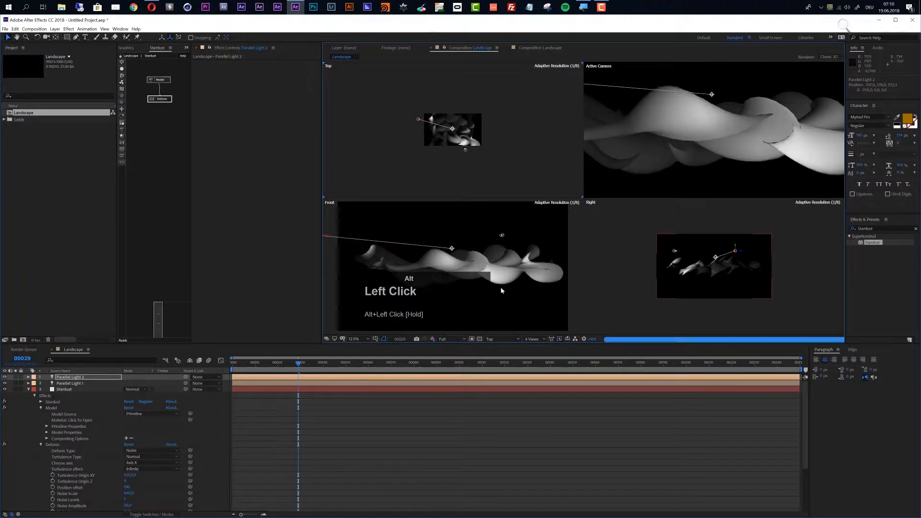
Return to a single-view layout and look at the lit landscape from Custom View 1.
{"action": "left_click", "coordinate": [534, 339]}
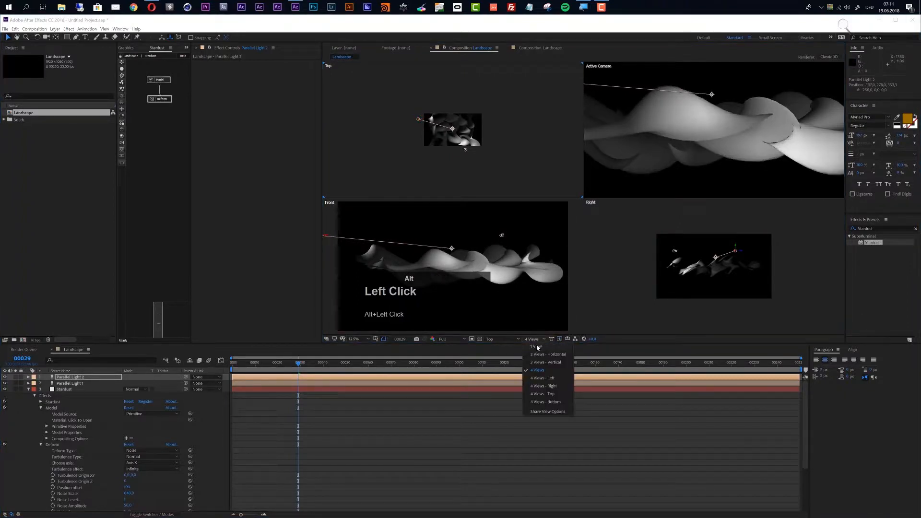
{"action": "left_click", "coordinate": [537, 346]}
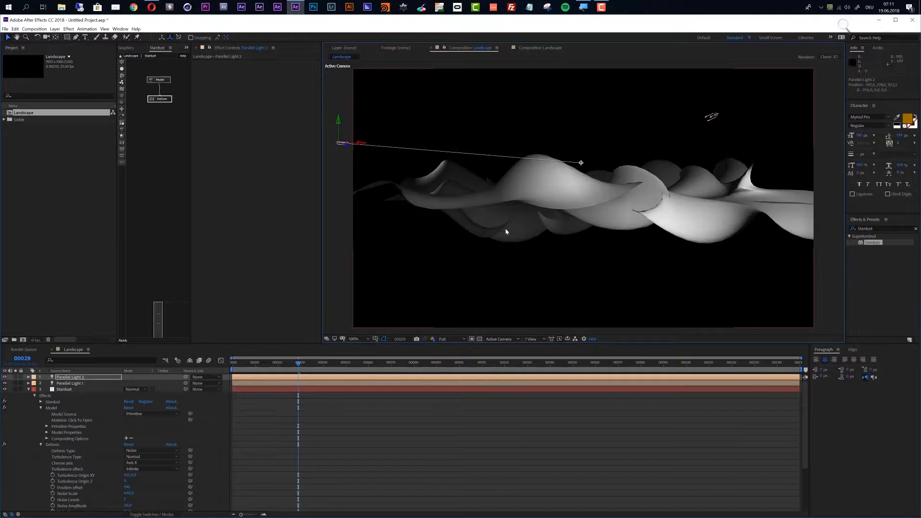
{"action": "left_click", "coordinate": [507, 340], "text": "alt"}
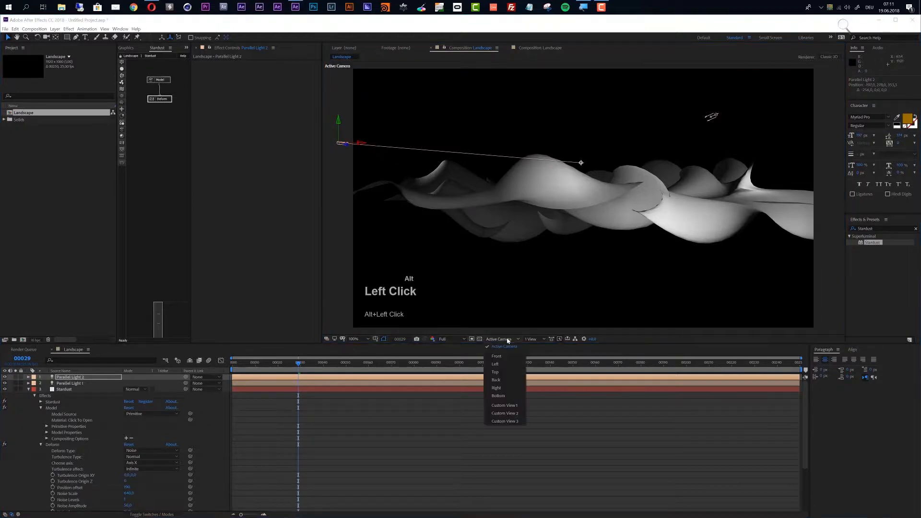
{"action": "left_click", "coordinate": [501, 406]}
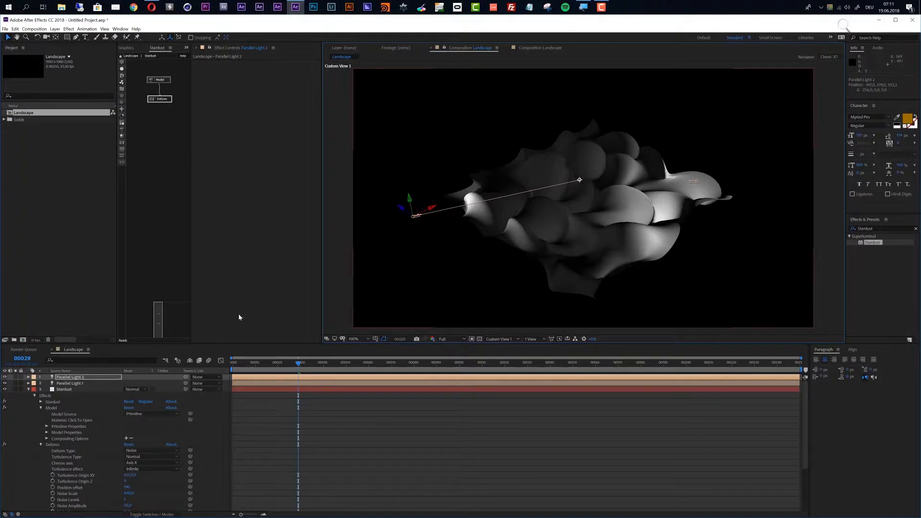
Show the Light Options of Parallel Light 2 and adjust its Radius and Falloff Distance.
{"action": "left_click", "coordinate": [96, 379], "text": "alt"}
{"action": "key", "text": "alt+a"}
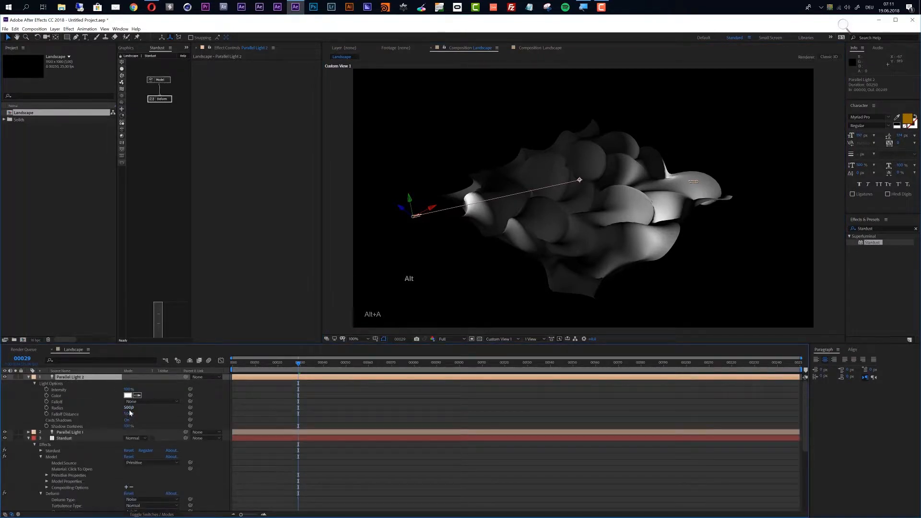
{"action": "left_click_drag", "start_coordinate": [129, 407], "coordinate": [244, 405]}
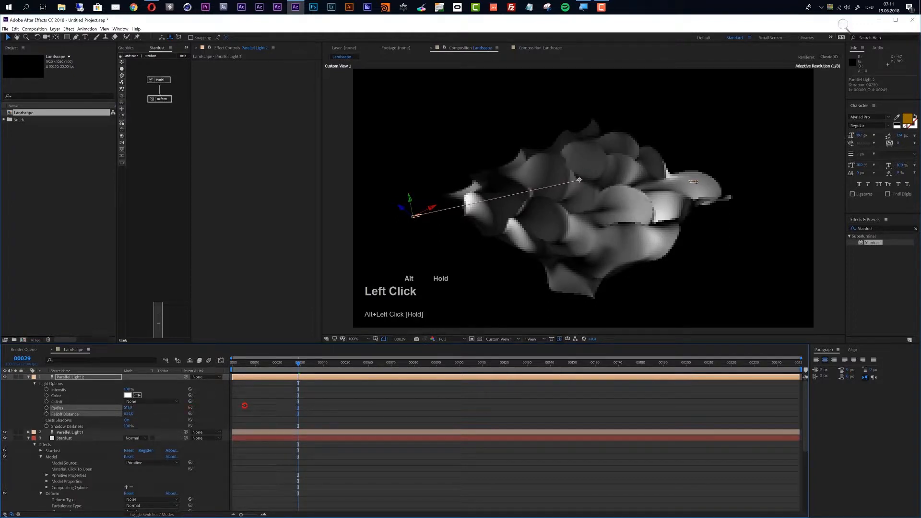
Show the Light Options of Parallel Light 1 and increase its Falloff Distance.
{"action": "left_click", "coordinate": [77, 432]}
{"action": "key", "text": "a"}
{"action": "key", "text": "a"}
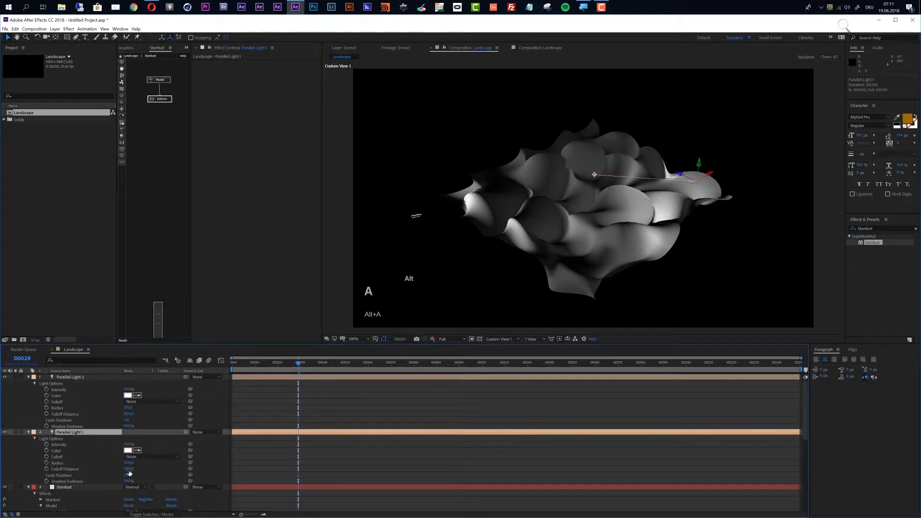
{"action": "left_click_drag", "start_coordinate": [129, 469], "coordinate": [214, 466]}
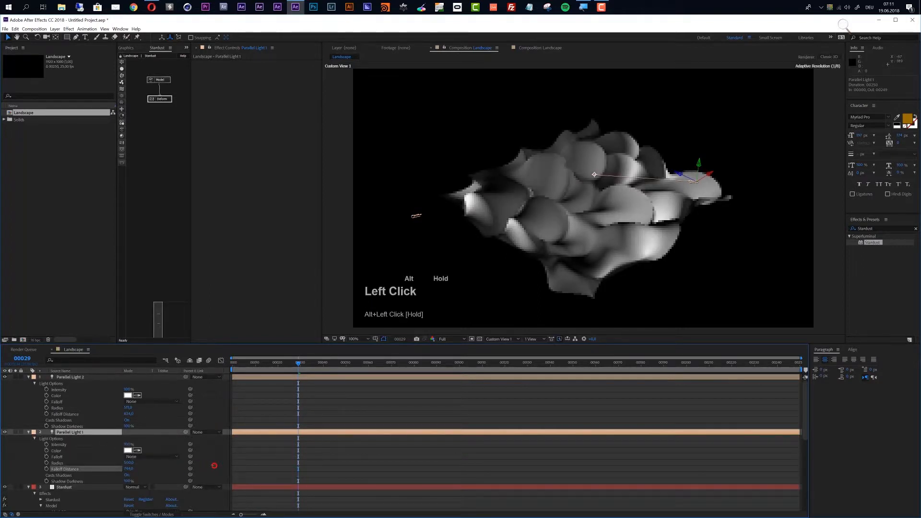
Select the Stardust layer's Deform node and set its Deform Type to Maps.
{"action": "left_click", "coordinate": [27, 397]}
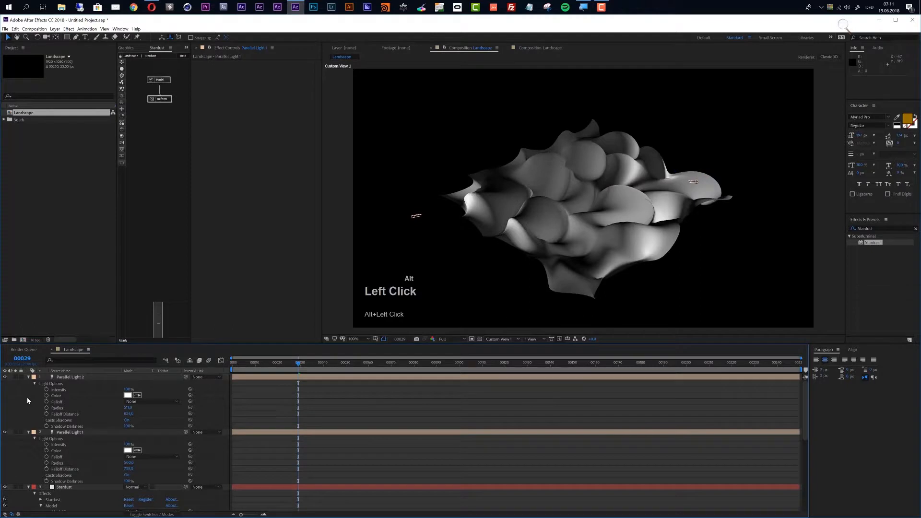
{"action": "key", "text": "alt+u"}
{"action": "left_click", "coordinate": [68, 389], "text": "alt"}
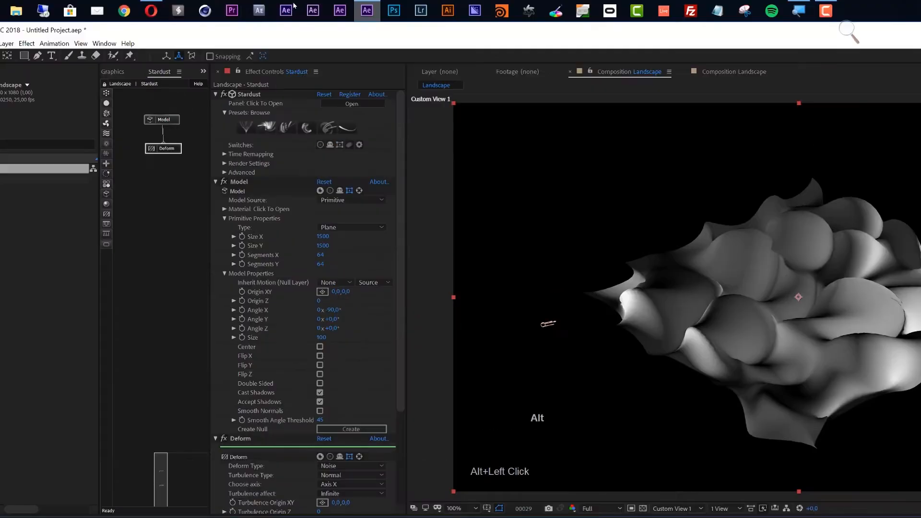
{"action": "left_click", "coordinate": [163, 148]}
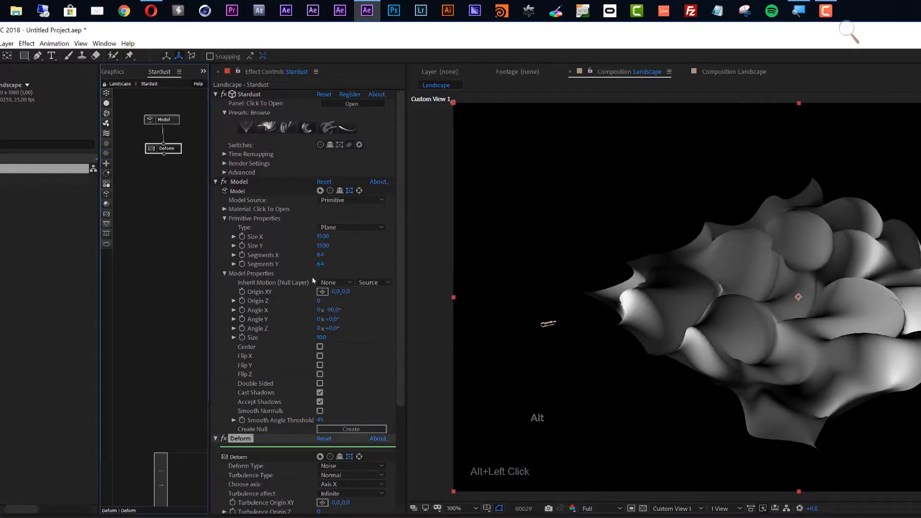
{"action": "scroll", "coordinate": [283, 302], "scroll_direction": "down", "scroll_amount": 3}
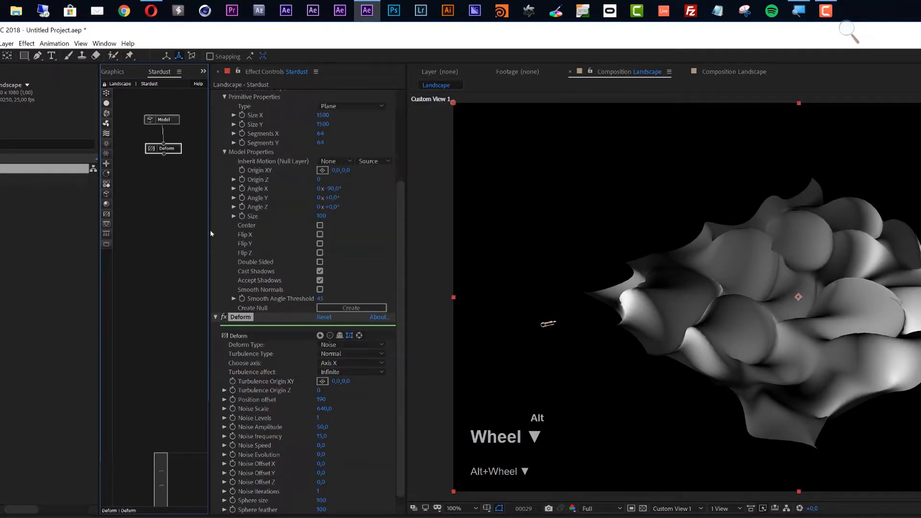
{"action": "left_click", "coordinate": [352, 344]}
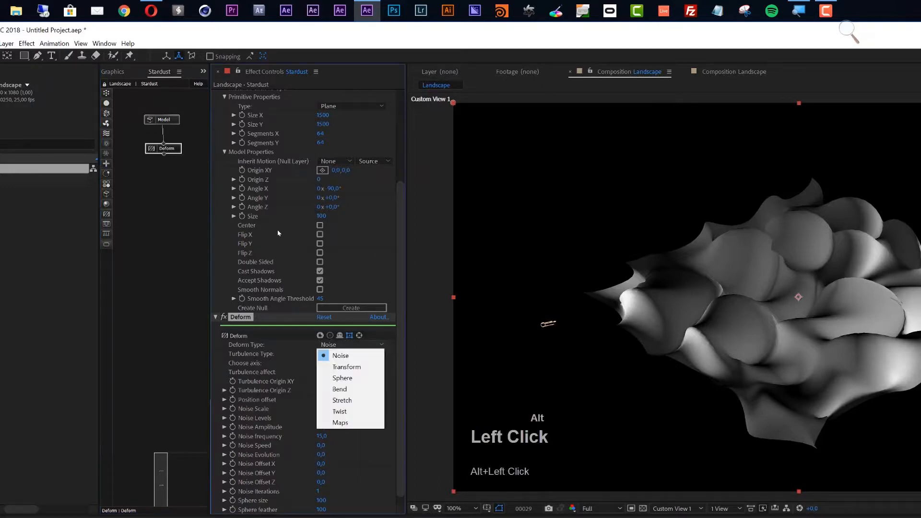
{"action": "key", "text": "Down"}
{"action": "key", "text": "Down"}
{"action": "key", "text": "Return"}
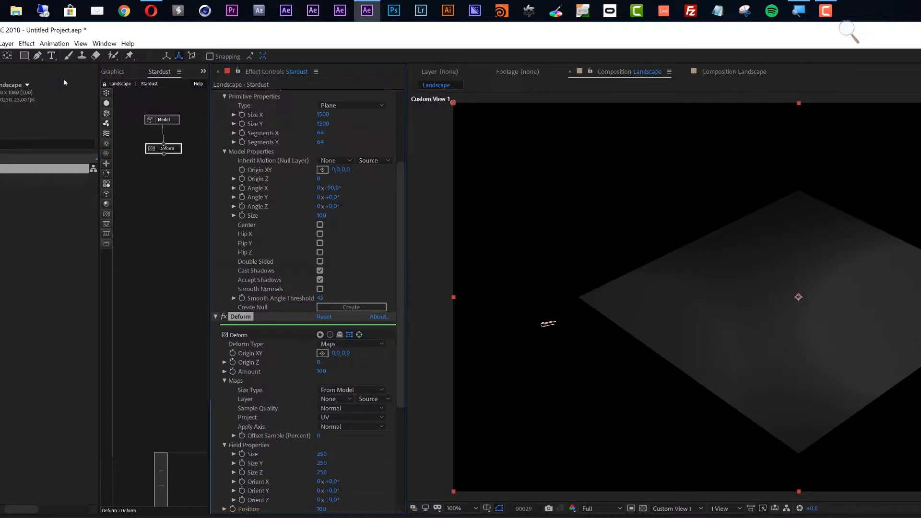
Create a new composition named Deform Map, 1500 px wide and 1500 px high.
{"action": "left_click", "coordinate": [51, 43]}
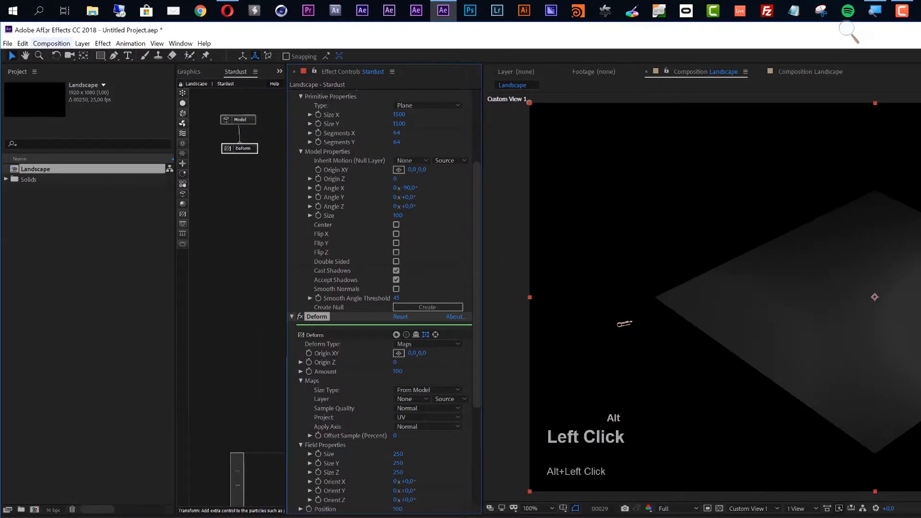
{"action": "left_click", "coordinate": [77, 68]}
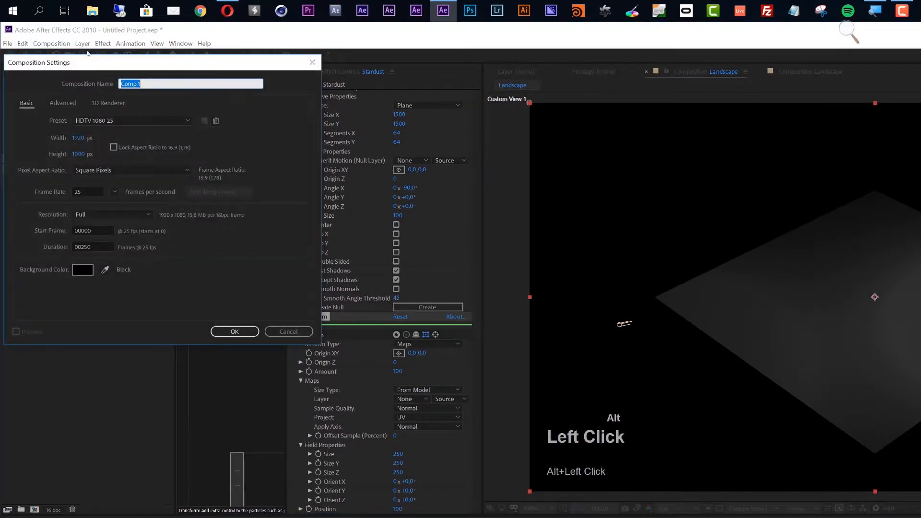
{"action": "type", "text": "Defo"}
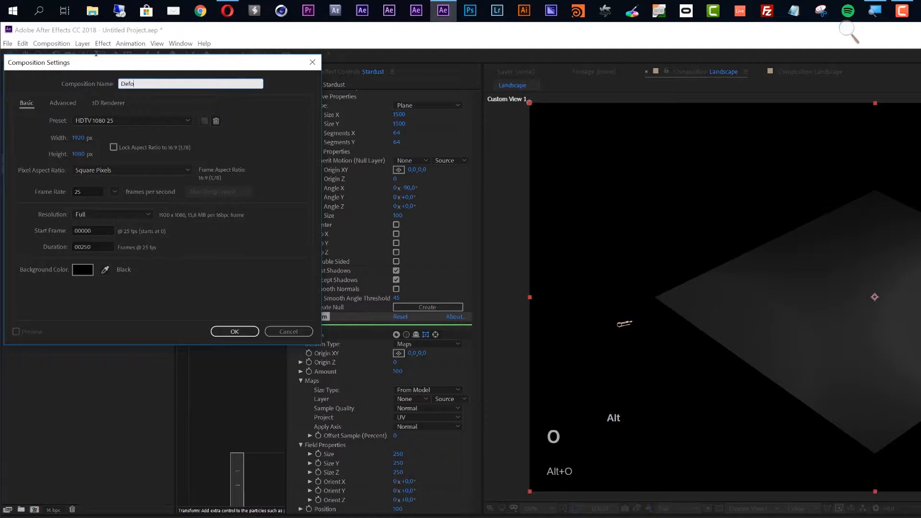
{"action": "type", "text": "rm Map"}
{"action": "left_click", "coordinate": [54, 87], "text": "alt"}
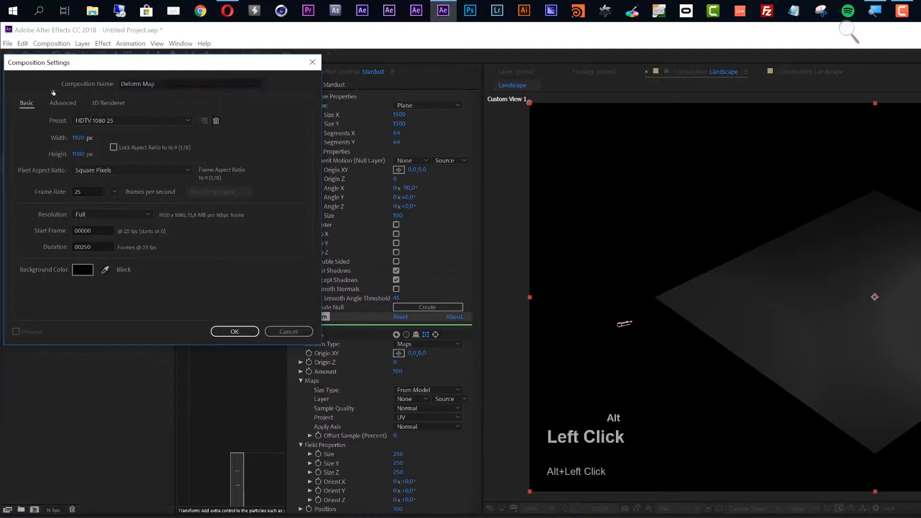
{"action": "type", "text": "1500"}
{"action": "key", "text": "Tab"}
{"action": "type", "text": "14"}
{"action": "key", "text": "BackSpace"}
{"action": "type", "text": "500"}
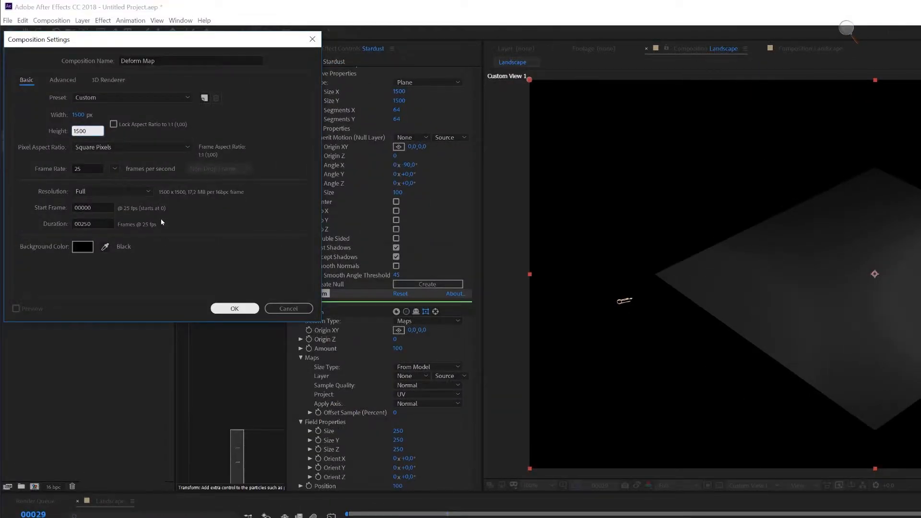
{"action": "left_click", "coordinate": [234, 309]}
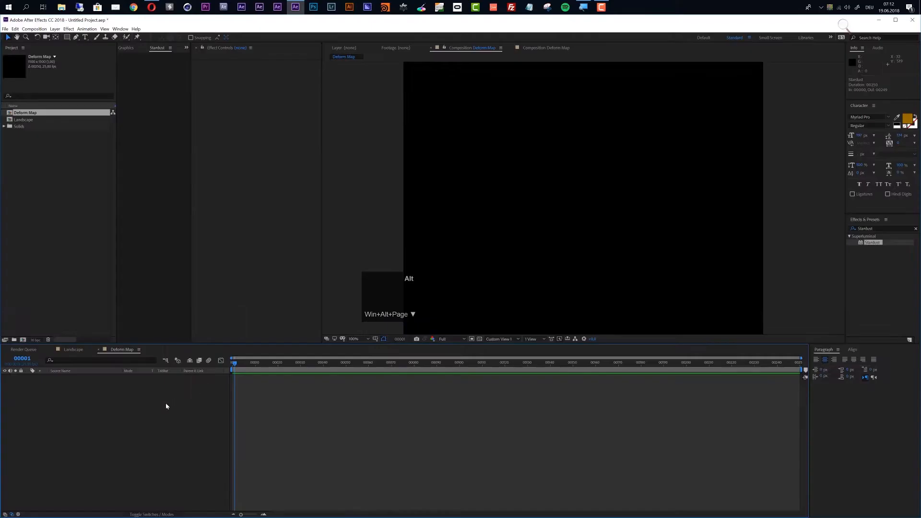
Add a new solid named Ramp to the Deform Map composition.
{"action": "left_click", "coordinate": [141, 411], "text": "alt"}
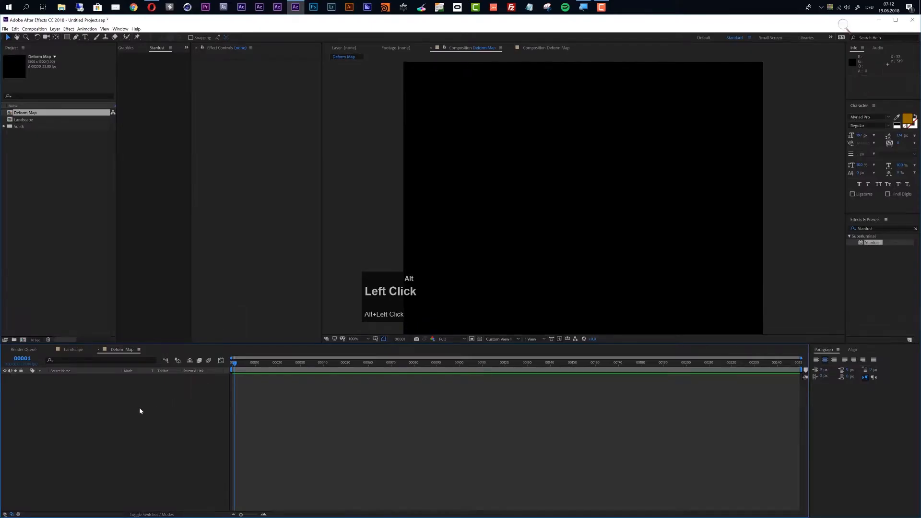
{"action": "key", "text": "ctrl+alt+y"}
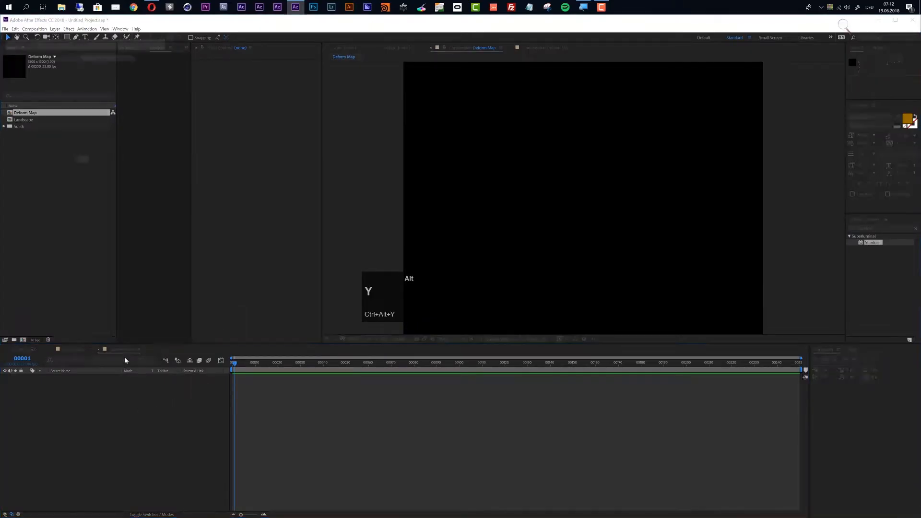
{"action": "key", "text": "shift"}
{"action": "type", "text": "Ramp"}
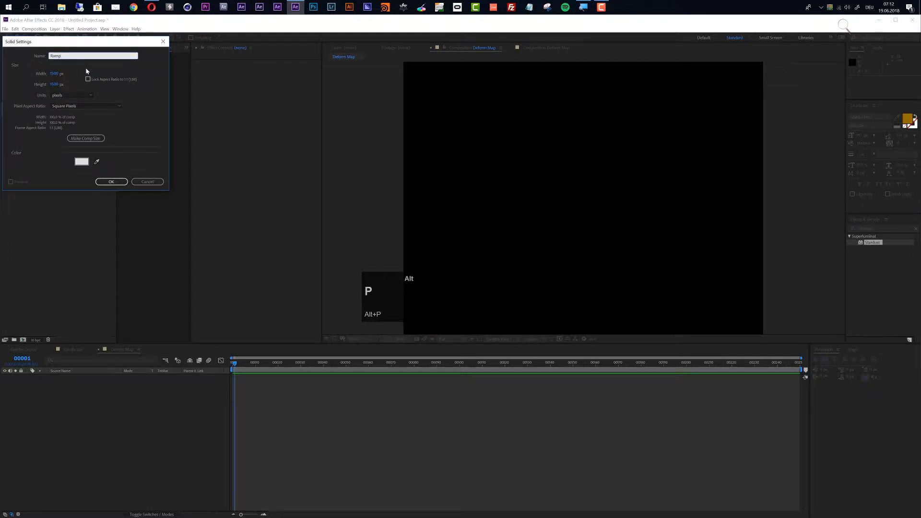
{"action": "key", "text": "Return"}
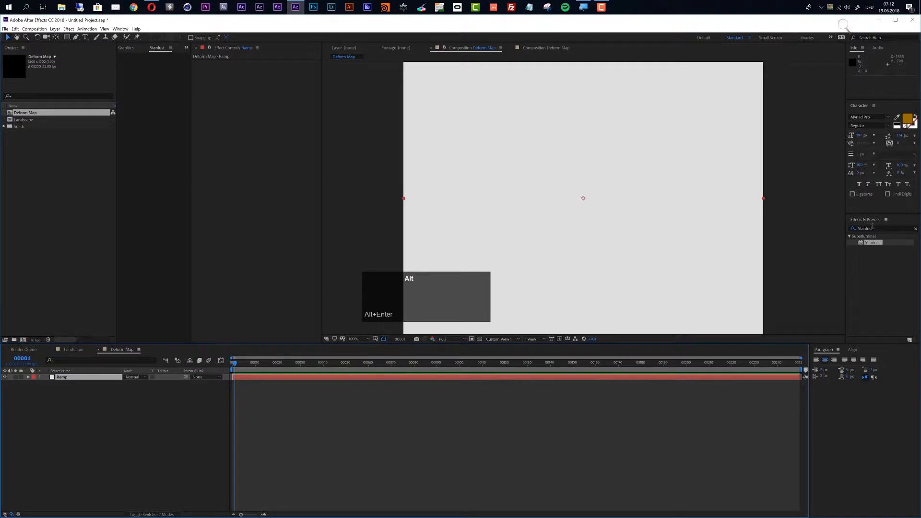
Apply the Gradient Ramp effect to the Ramp solid and set its Ramp Shape to Radial Ramp.
{"action": "left_click", "coordinate": [873, 229]}
{"action": "type", "text": "Gradien"}
{"action": "left_click_drag", "start_coordinate": [885, 267], "coordinate": [549, 377]}
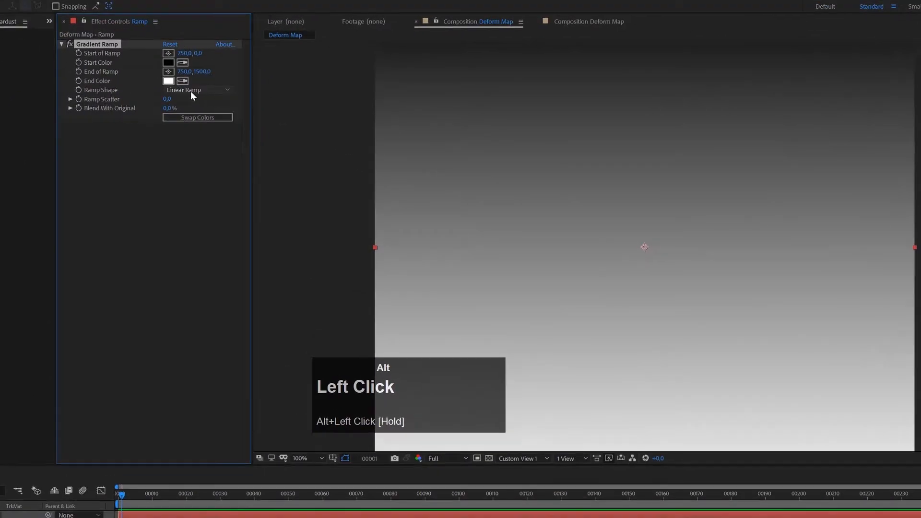
{"action": "left_click", "coordinate": [235, 92]}
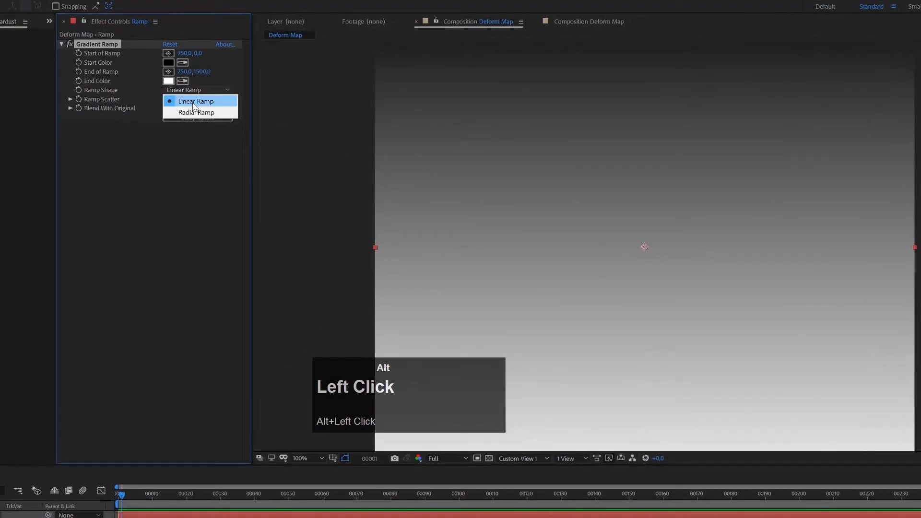
{"action": "left_click", "coordinate": [236, 109]}
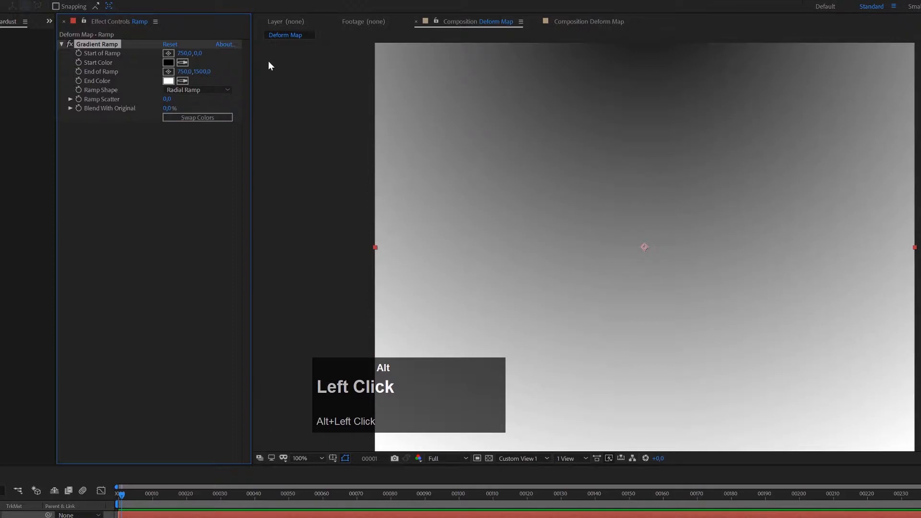
Centre the radial gradient by setting the Y value of Start of Ramp to 750.
{"action": "left_click", "coordinate": [198, 54], "text": "alt"}
{"action": "type", "text": "750"}
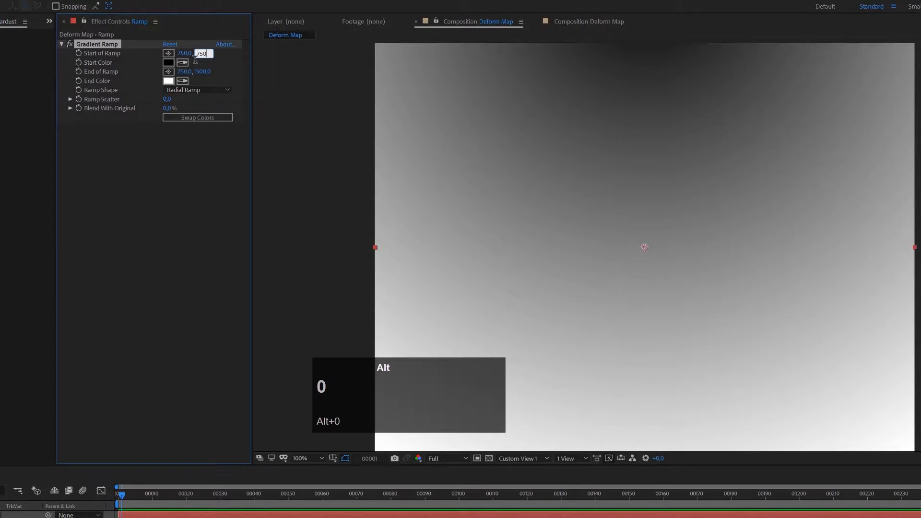
{"action": "key", "text": "Return"}
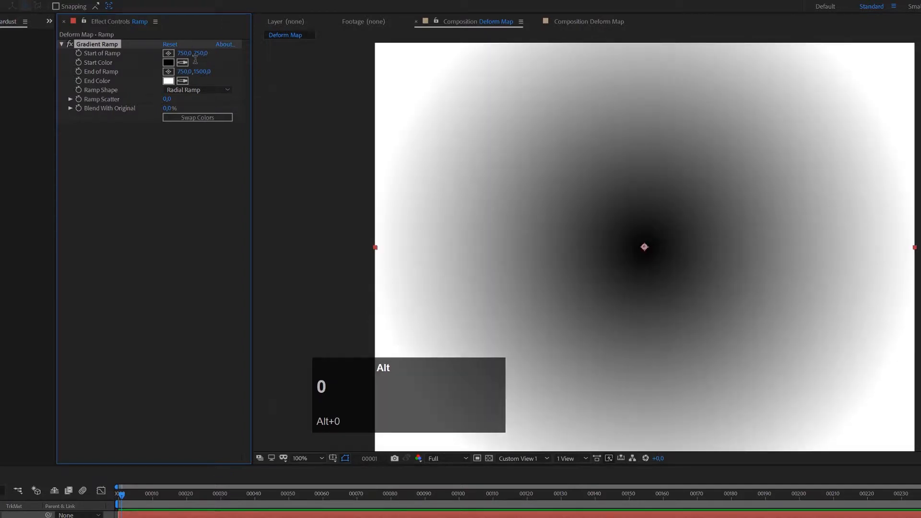
Swap the gradient's colors and shrink the white glow by moving End of Ramp to about 754, 974.
{"action": "left_click", "coordinate": [190, 117], "text": "alt"}
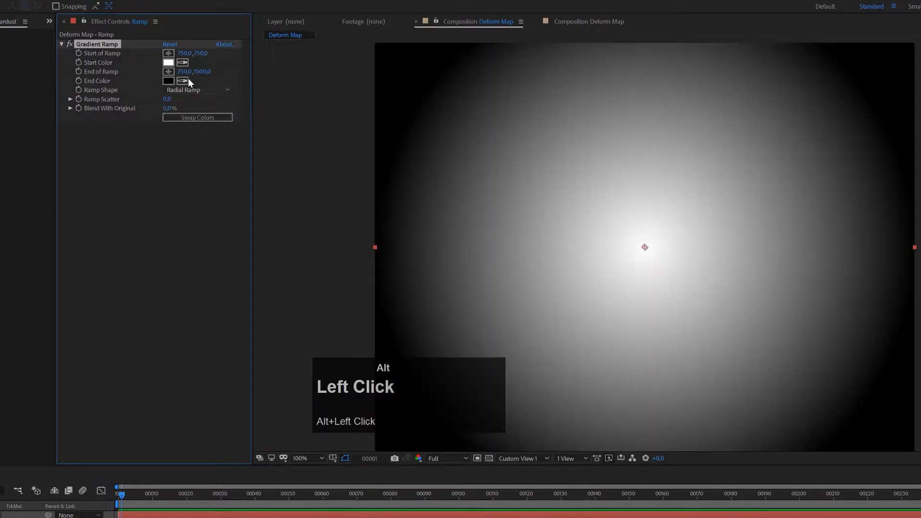
{"action": "scroll", "coordinate": [632, 413], "scroll_direction": "down", "scroll_amount": 2}
{"action": "left_click_drag", "start_coordinate": [645, 381], "coordinate": [645, 288]}
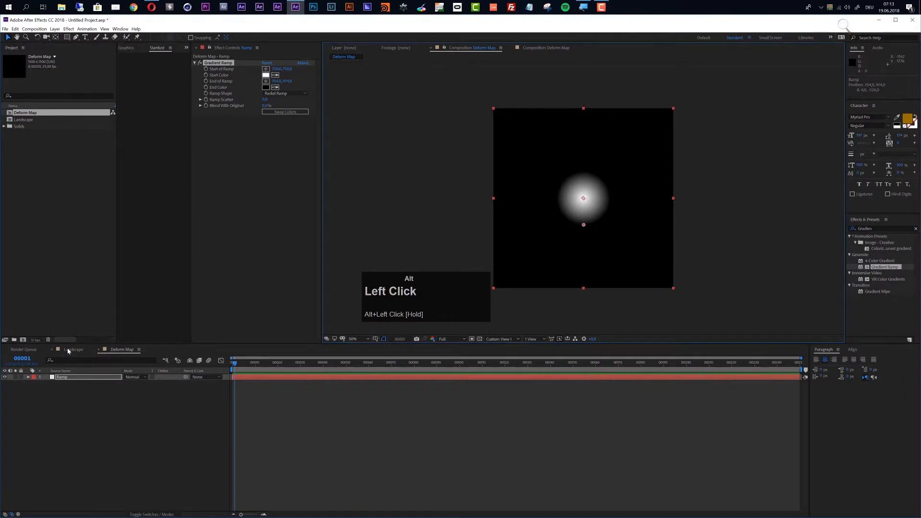
Add the Deform Map composition to the Landscape composition below the Stardust layer and hide it.
{"action": "left_click", "coordinate": [67, 350], "text": "alt"}
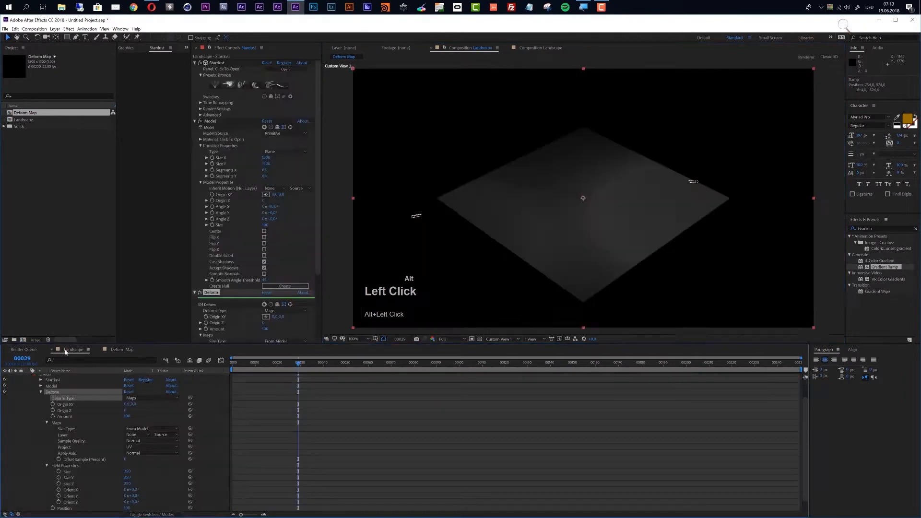
{"action": "key", "text": "alt+u"}
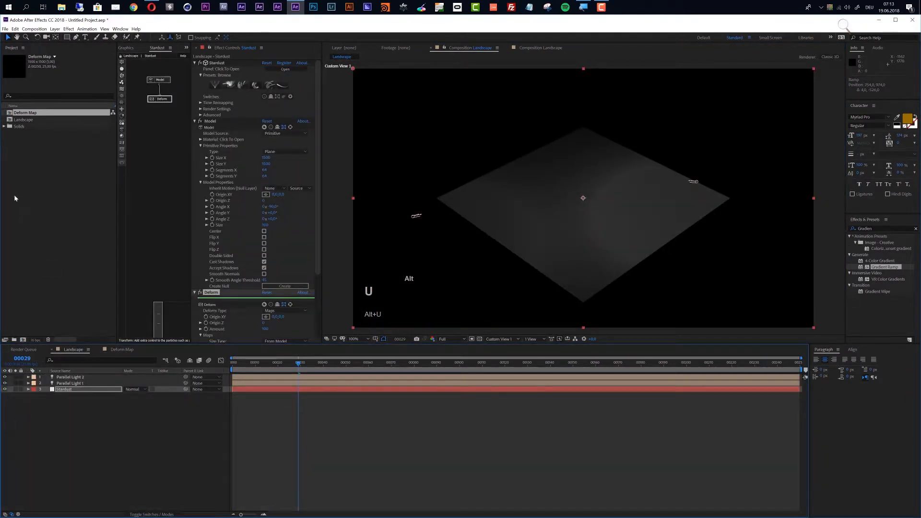
{"action": "left_click_drag", "start_coordinate": [30, 115], "coordinate": [36, 412]}
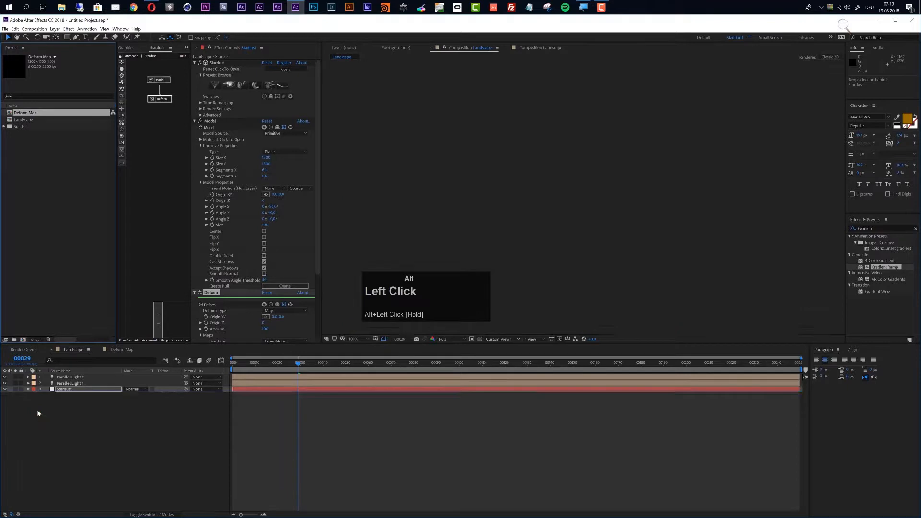
{"action": "left_click", "coordinate": [5, 395]}
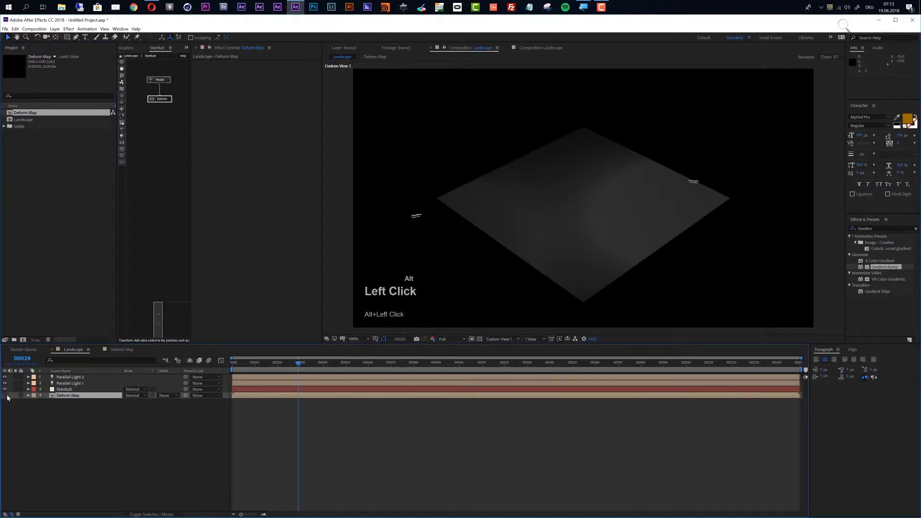
Assign the Deform Map layer as the map layer of the Stardust layer's Deform effect.
{"action": "left_click", "coordinate": [65, 389]}
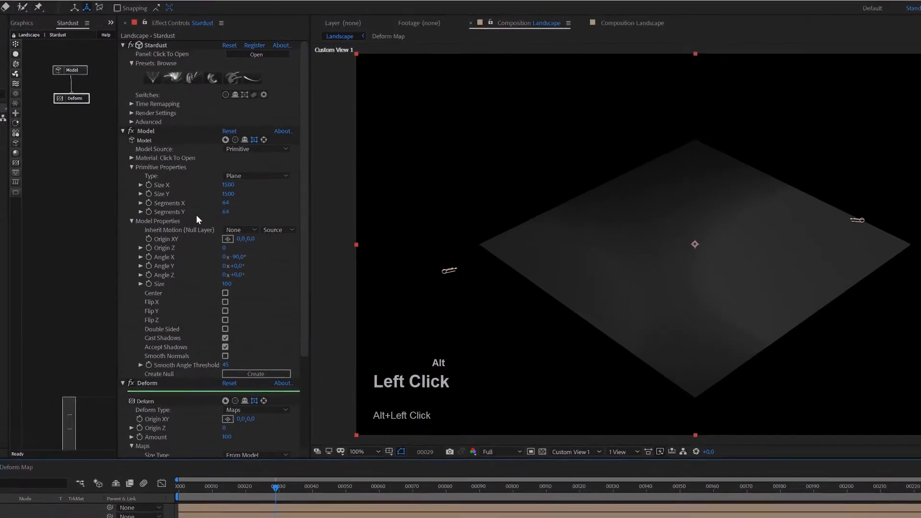
{"action": "scroll", "coordinate": [193, 307], "scroll_direction": "down", "scroll_amount": 5}
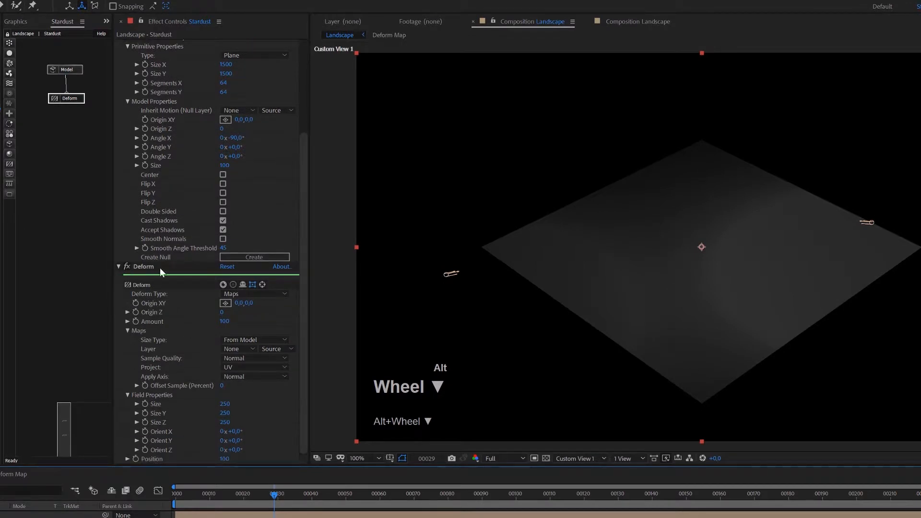
{"action": "left_click", "coordinate": [231, 354], "text": "alt"}
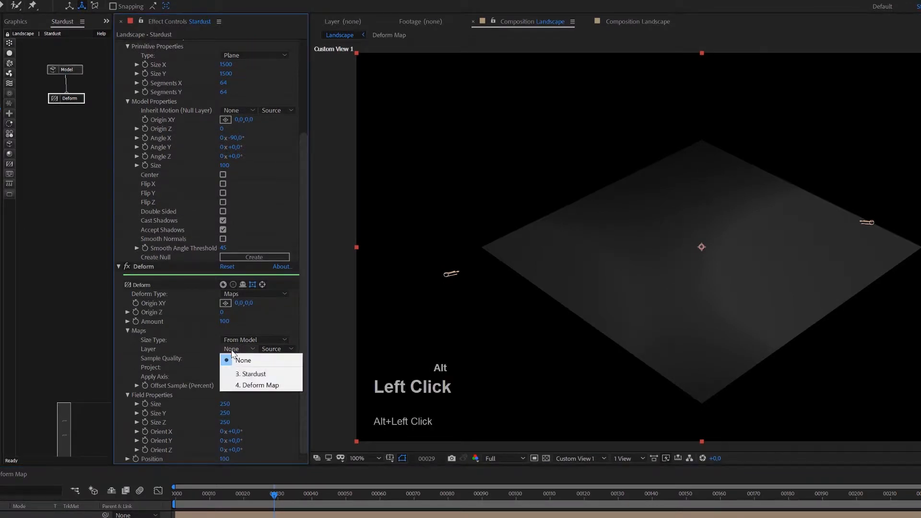
{"action": "left_click", "coordinate": [251, 384]}
{"action": "scroll", "coordinate": [698, 241], "scroll_direction": "up", "scroll_amount": 2, "text": "alt"}
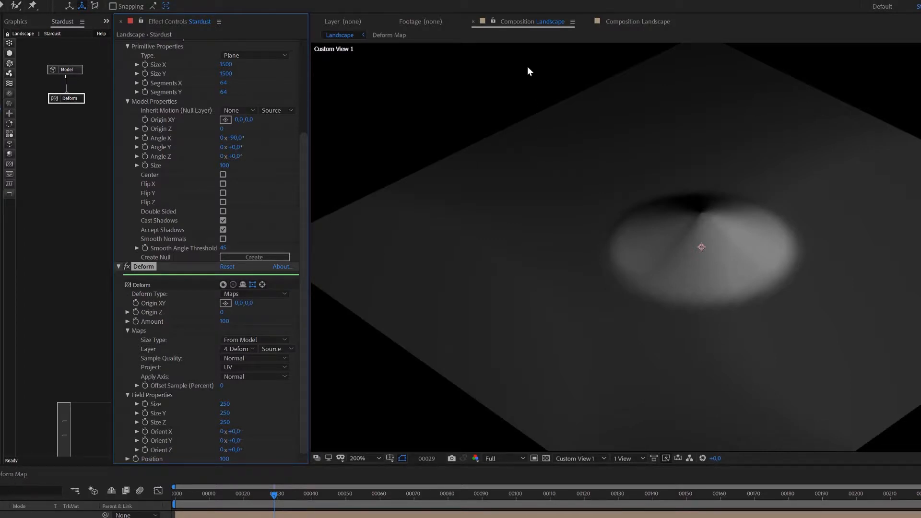
Lock the Landscape viewer and dock the Deform Map composition's viewer beside it so both are visible.
{"action": "left_click", "coordinate": [491, 20], "text": "alt"}
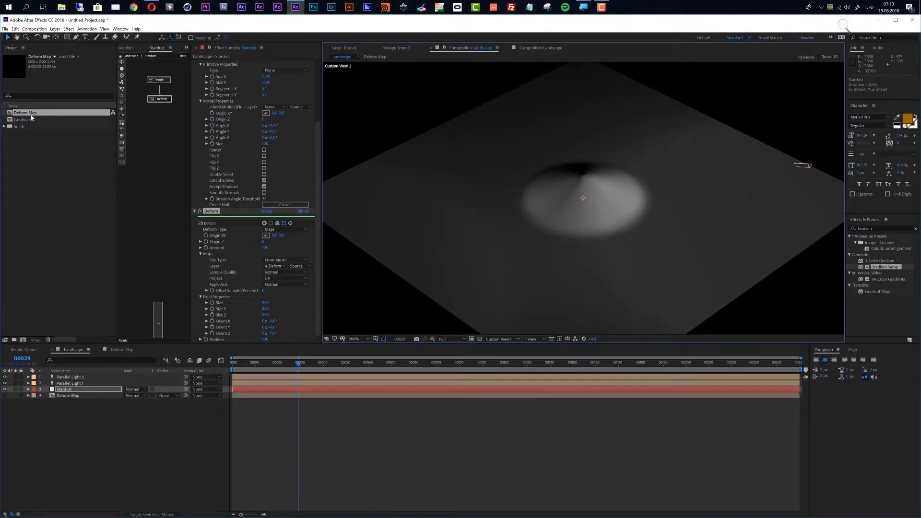
{"action": "double_click", "coordinate": [31, 113], "text": "alt"}
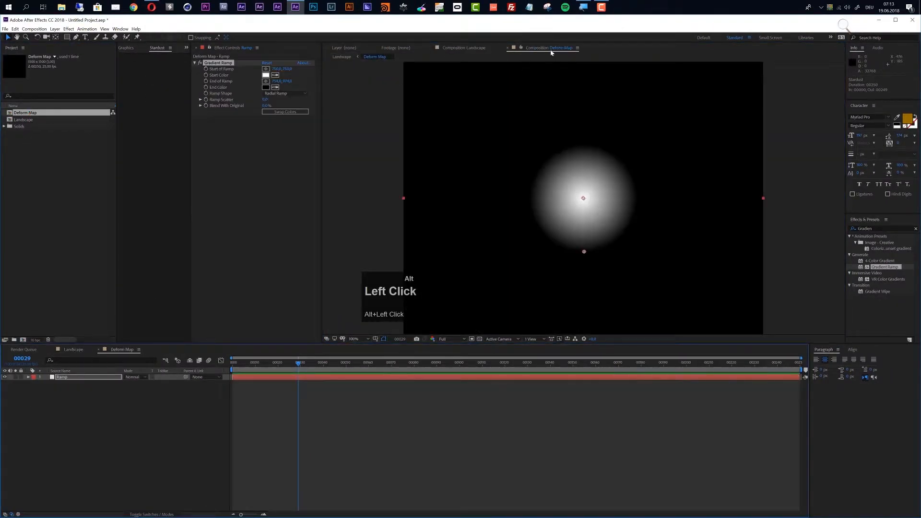
{"action": "left_click_drag", "start_coordinate": [550, 47], "coordinate": [840, 156]}
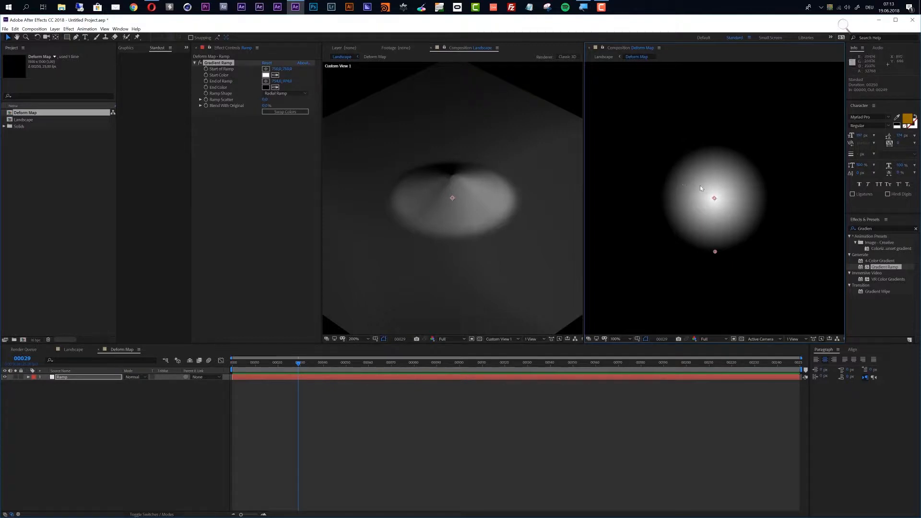
Apply the Turbulent Displace effect to the Ramp layer and raise its Amount to break up the round gradient.
{"action": "left_click", "coordinate": [115, 358]}
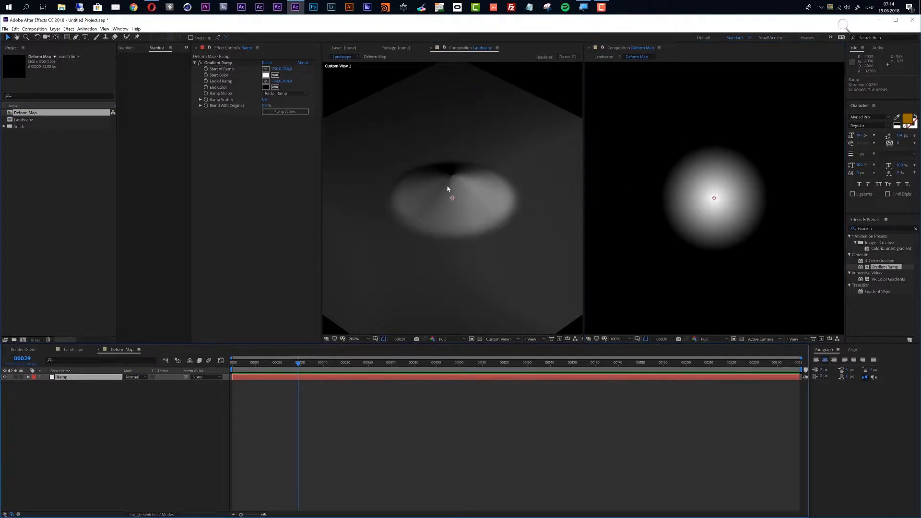
{"action": "left_click", "coordinate": [883, 229]}
{"action": "type", "text": "turbu"}
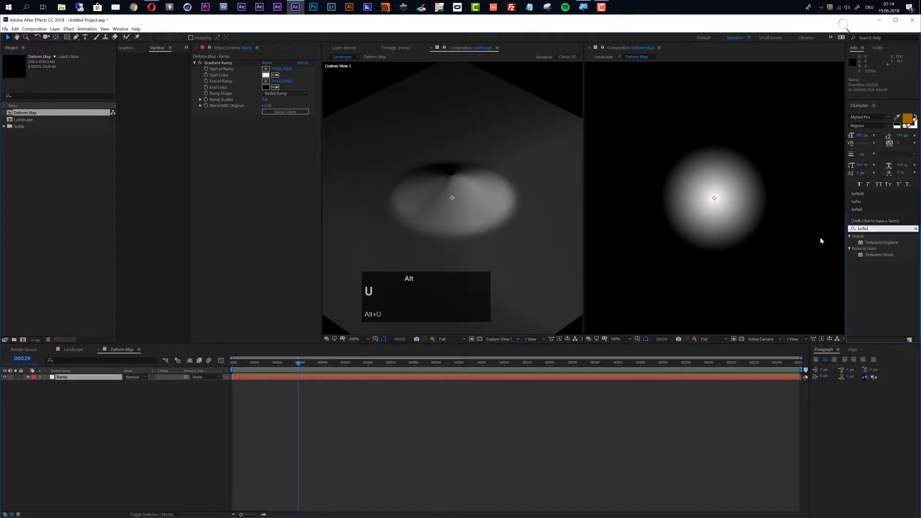
{"action": "left_click_drag", "start_coordinate": [881, 243], "coordinate": [449, 378]}
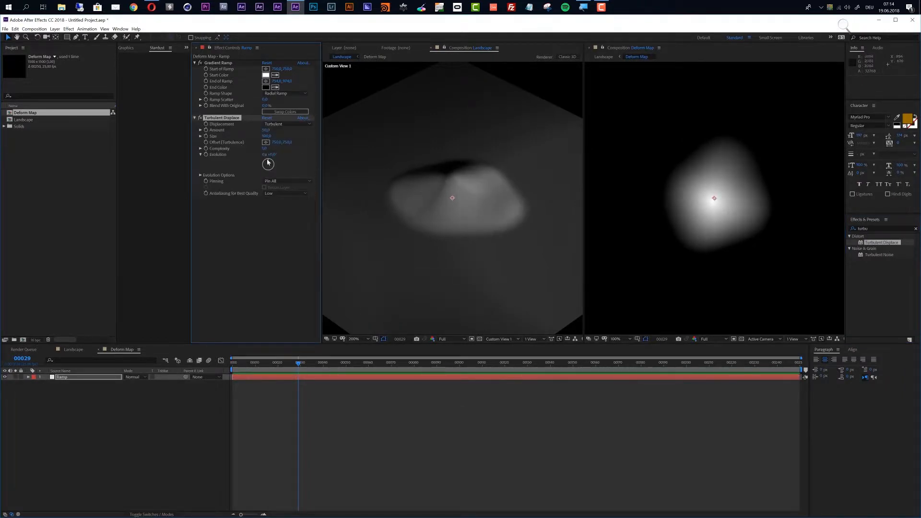
{"action": "left_click_drag", "start_coordinate": [265, 130], "coordinate": [291, 133]}
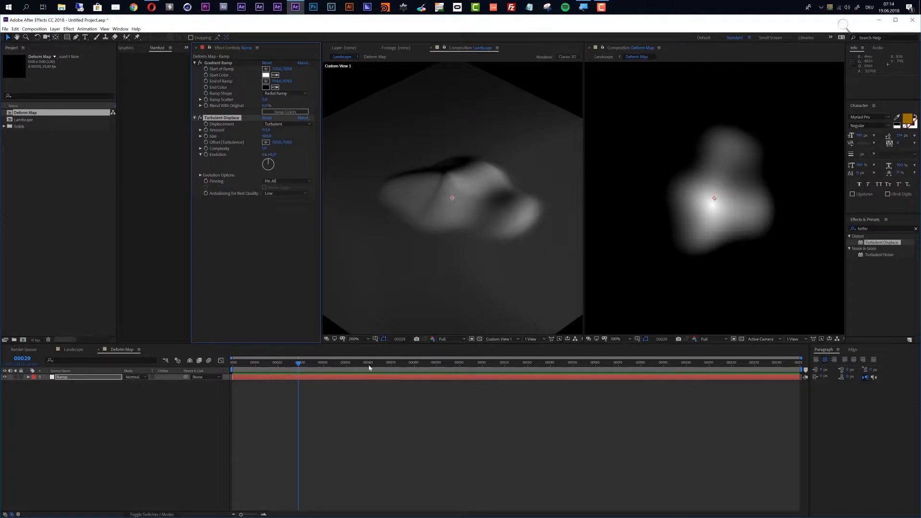
Add a new solid named Cell Pattern to the Deform Map composition.
{"action": "left_click", "coordinate": [365, 405]}
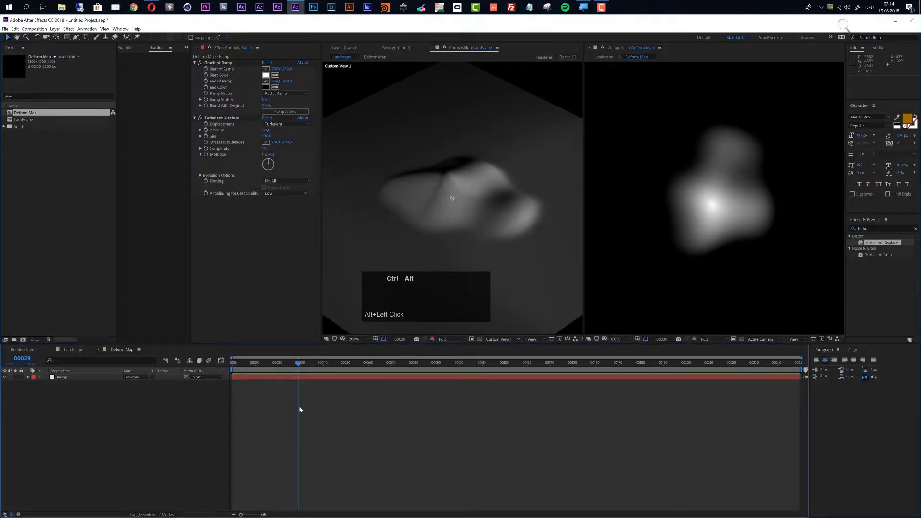
{"action": "key", "text": "ctrl+alt+y"}
{"action": "type", "text": "Cell Pattern"}
{"action": "key", "text": "Return"}
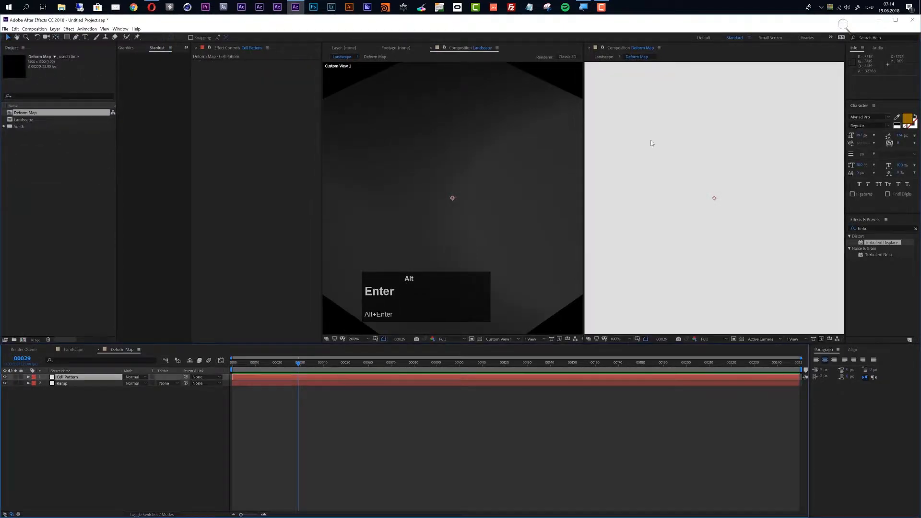
Apply the Cell Pattern effect to the Cell Pattern solid and set its pattern type to Plates.
{"action": "left_click", "coordinate": [841, 229], "text": "alt"}
{"action": "type", "text": "Cell P"}
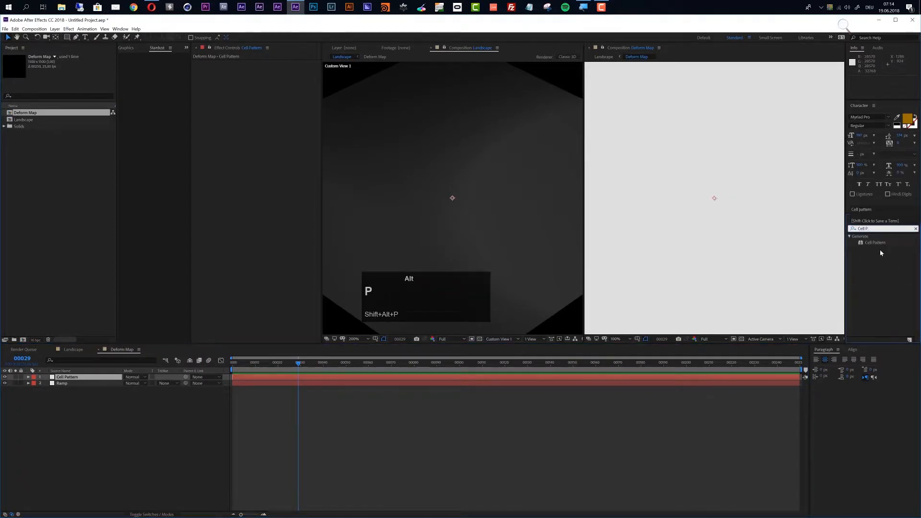
{"action": "left_click_drag", "start_coordinate": [876, 247], "coordinate": [606, 377]}
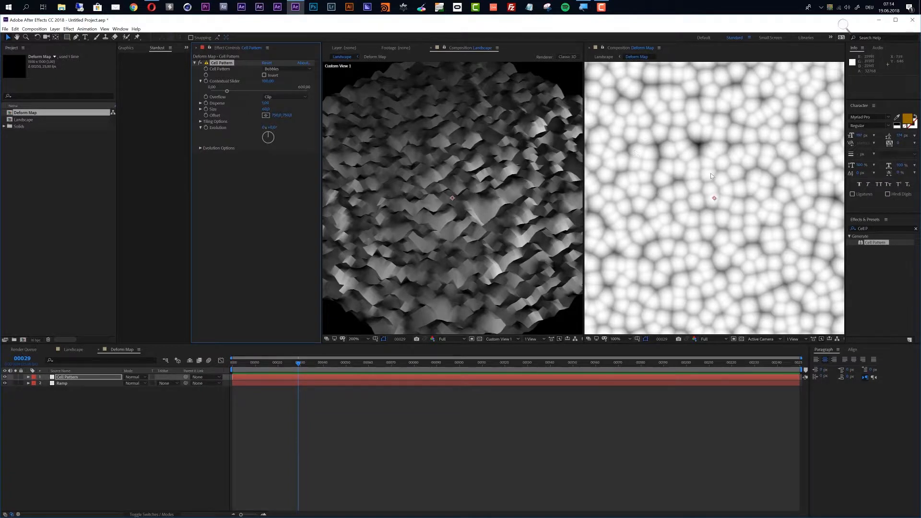
{"action": "scroll", "coordinate": [711, 174], "scroll_direction": "down", "scroll_amount": 2}
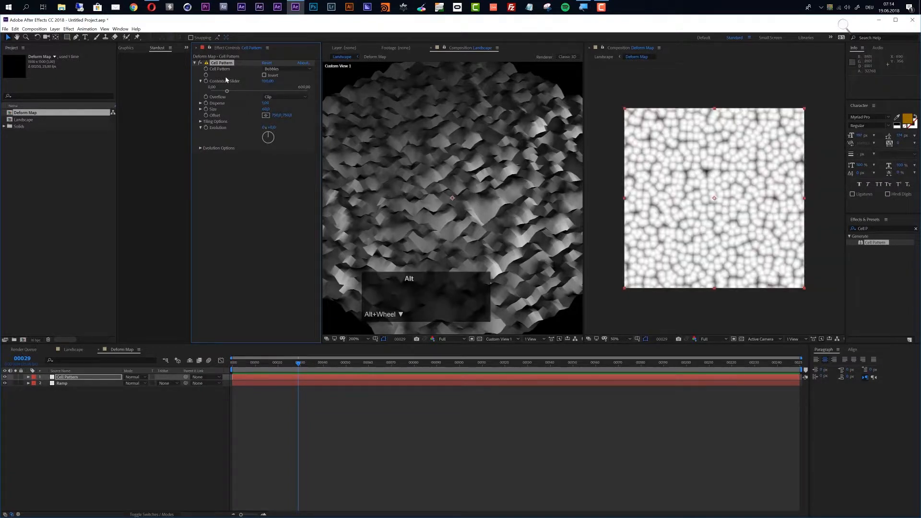
{"action": "left_click", "coordinate": [284, 69]}
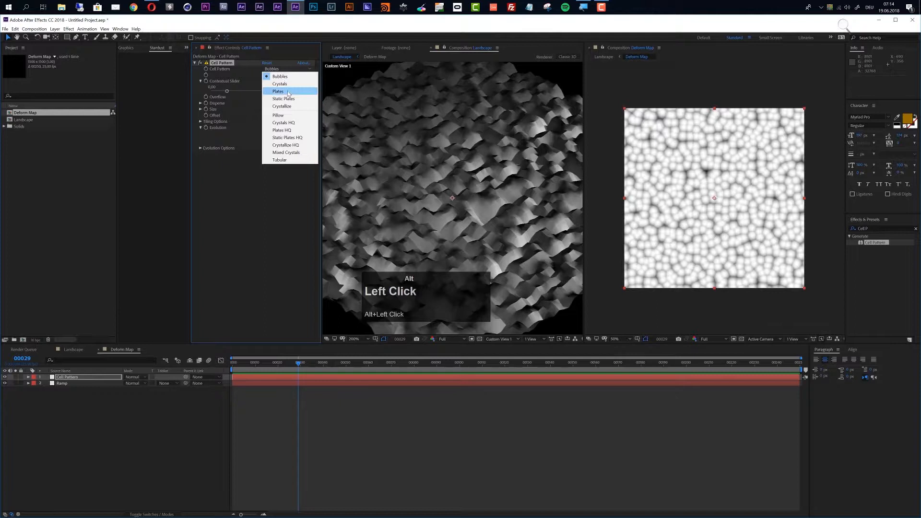
{"action": "left_click", "coordinate": [283, 92]}
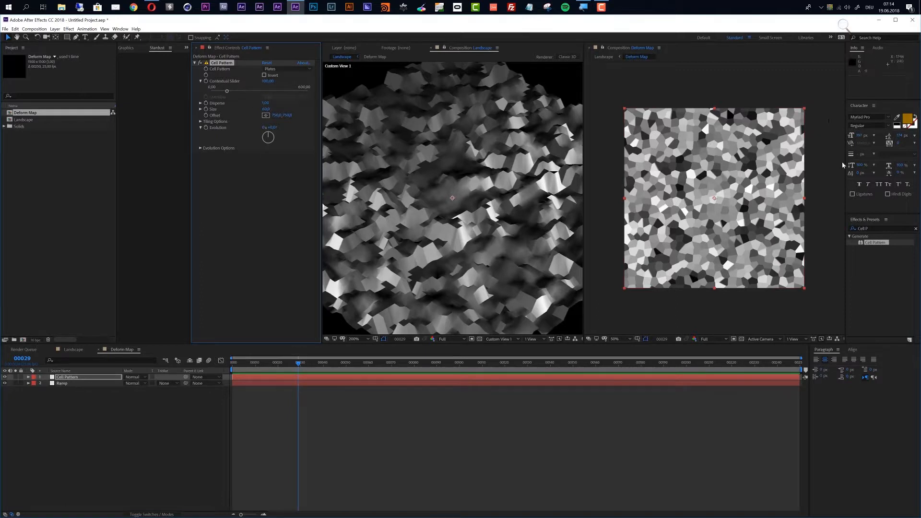
Apply Set Matte to the Cell Pattern layer, taking the matte from the Ramp layer with Effects & Masks and using Luminance.
{"action": "left_click", "coordinate": [875, 228]}
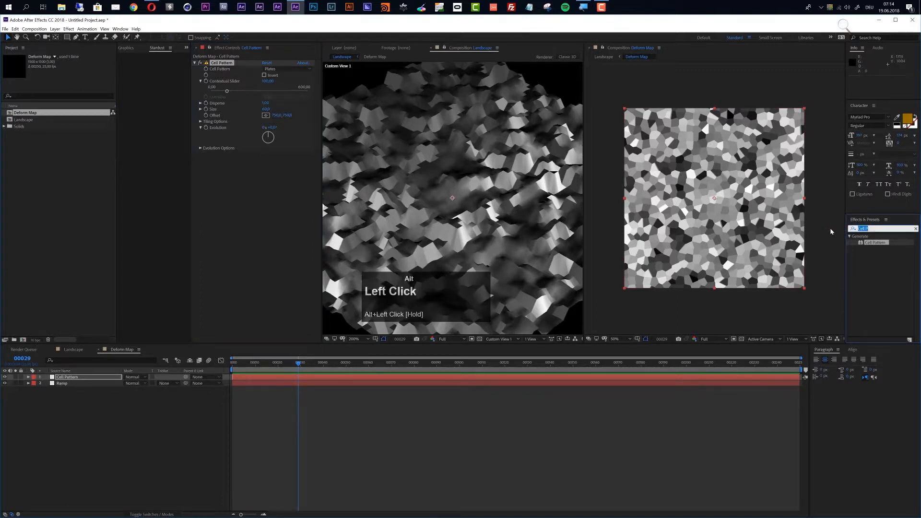
{"action": "type", "text": "Set M"}
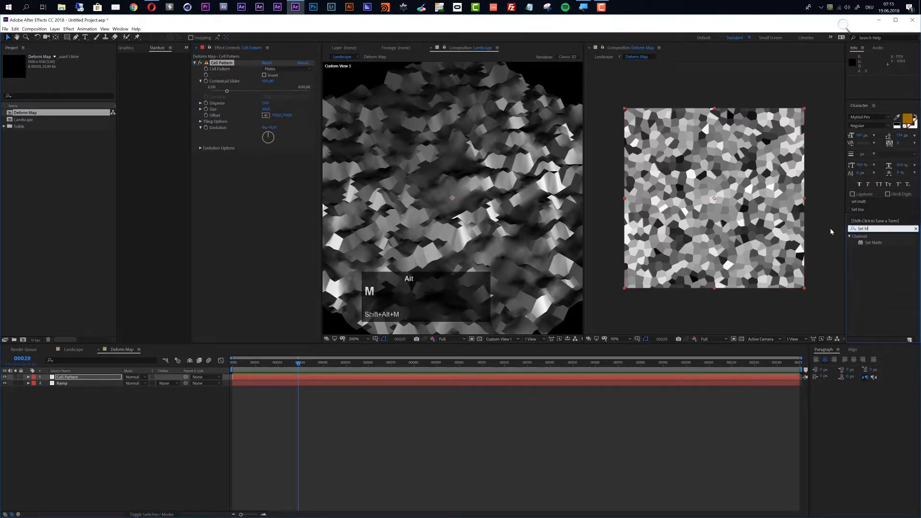
{"action": "left_click_drag", "start_coordinate": [865, 243], "coordinate": [423, 380]}
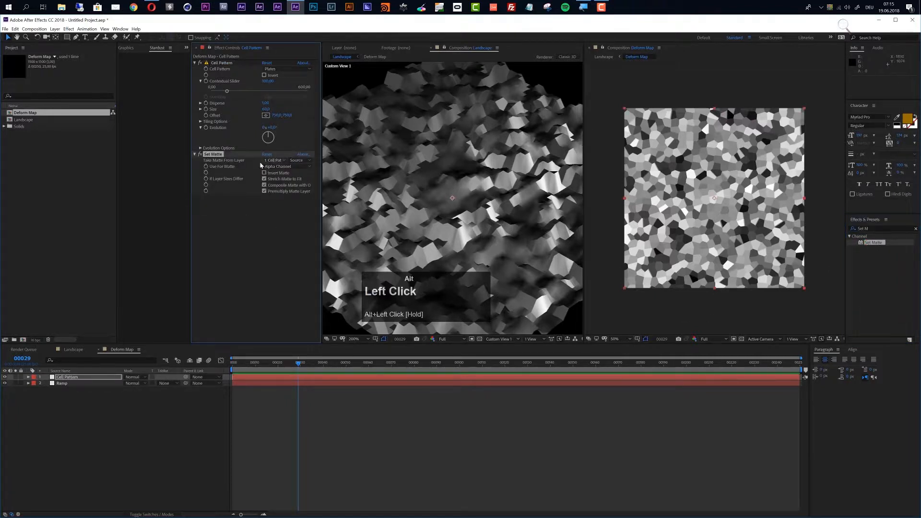
{"action": "left_click", "coordinate": [281, 162]}
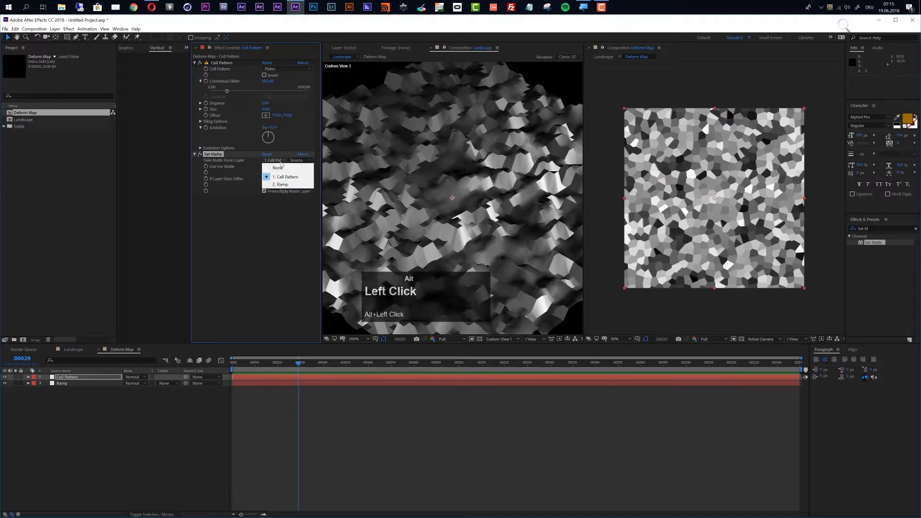
{"action": "left_click", "coordinate": [283, 185]}
{"action": "left_click", "coordinate": [297, 161]}
{"action": "left_click", "coordinate": [307, 184]}
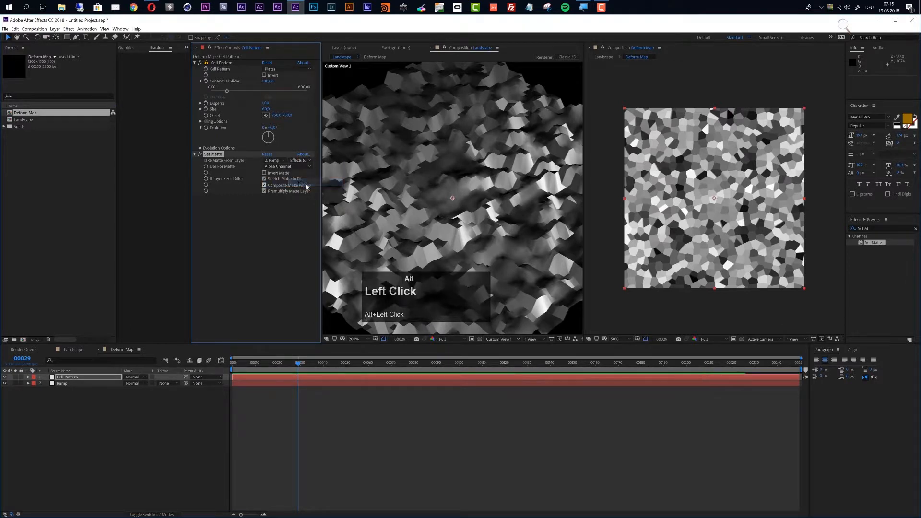
{"action": "left_click", "coordinate": [290, 167]}
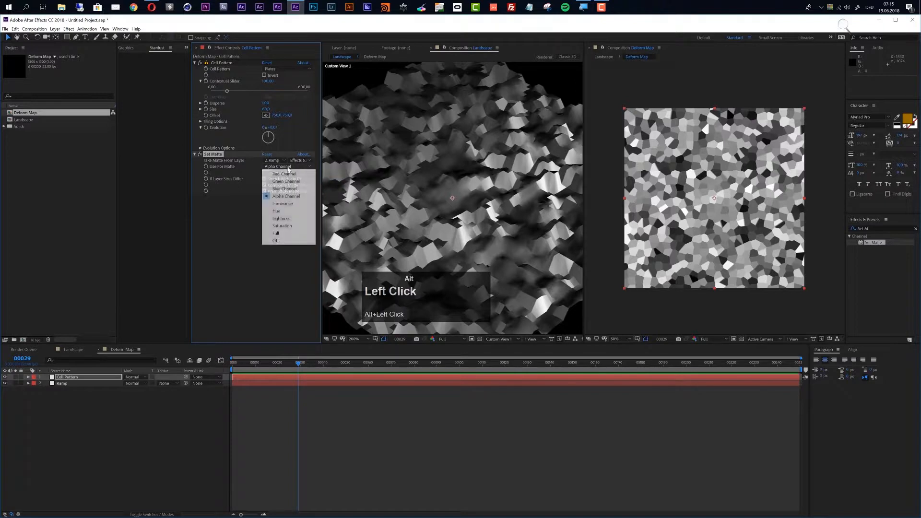
{"action": "left_click", "coordinate": [287, 203]}
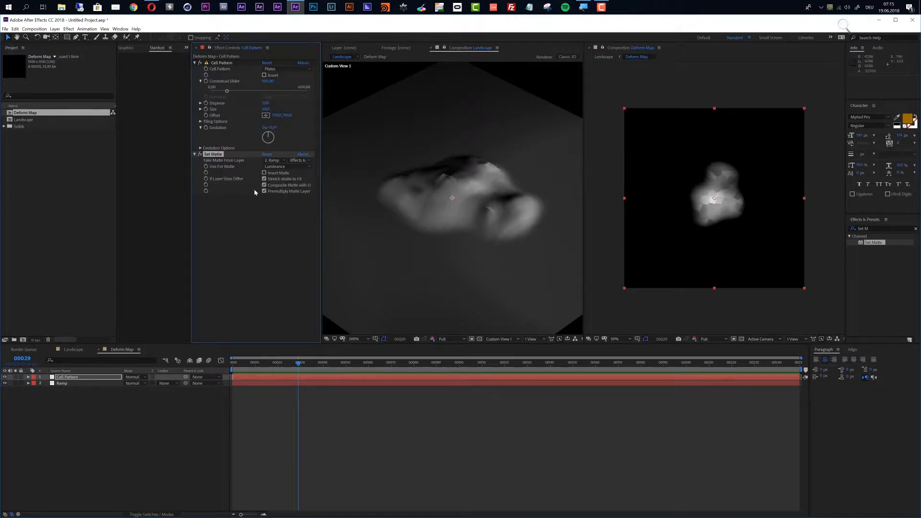
Set the Cell Pattern layer's opacity to 50% and adjust the effect's Evolution to vary the plates.
{"action": "left_click_drag", "start_coordinate": [274, 129], "coordinate": [195, 135]}
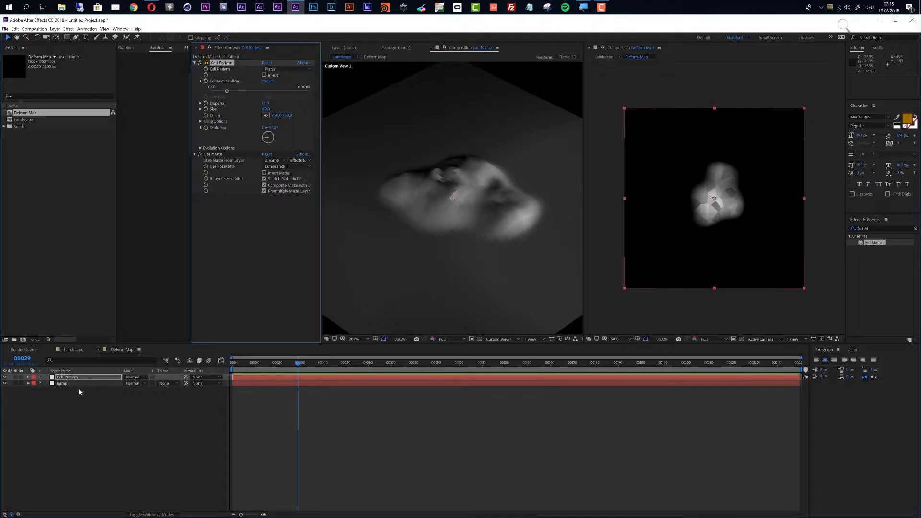
{"action": "key", "text": "alt+t"}
{"action": "left_click", "coordinate": [127, 386], "text": "alt"}
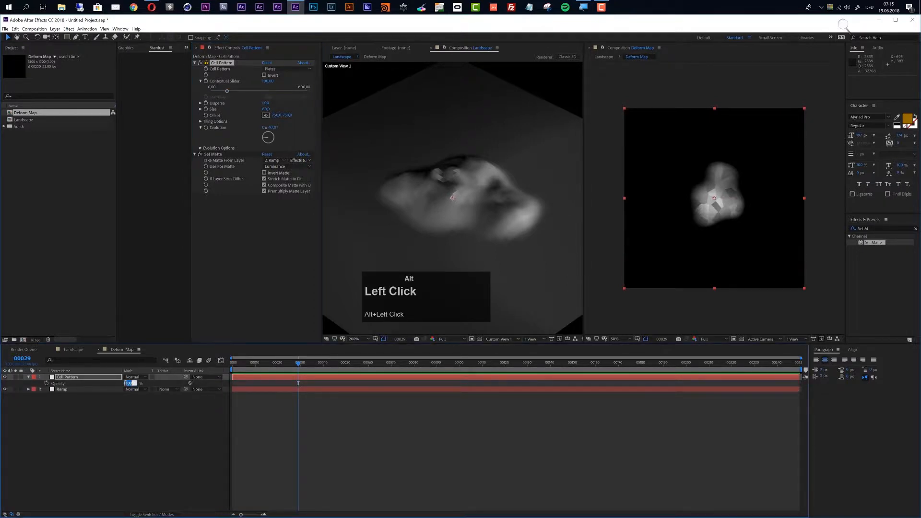
{"action": "key", "text": "alt+0"}
{"action": "key", "text": "Return"}
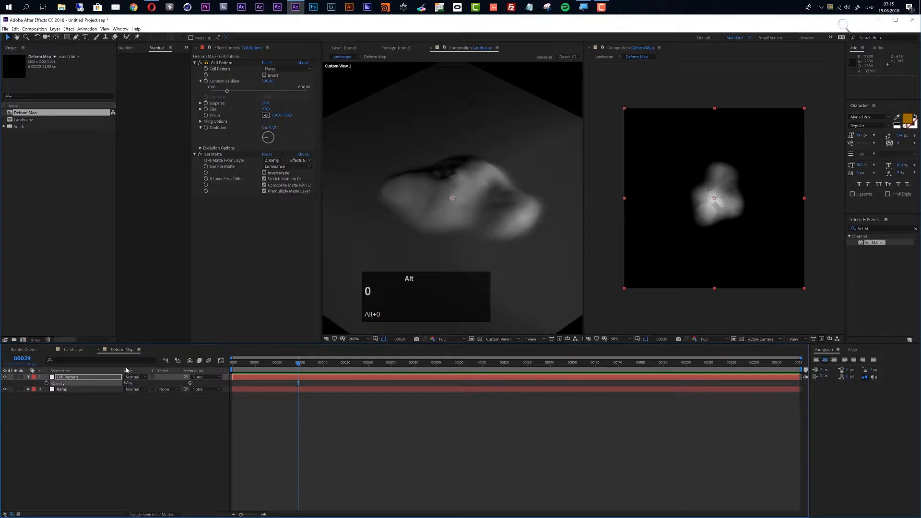
{"action": "left_click_drag", "start_coordinate": [269, 128], "coordinate": [401, 181]}
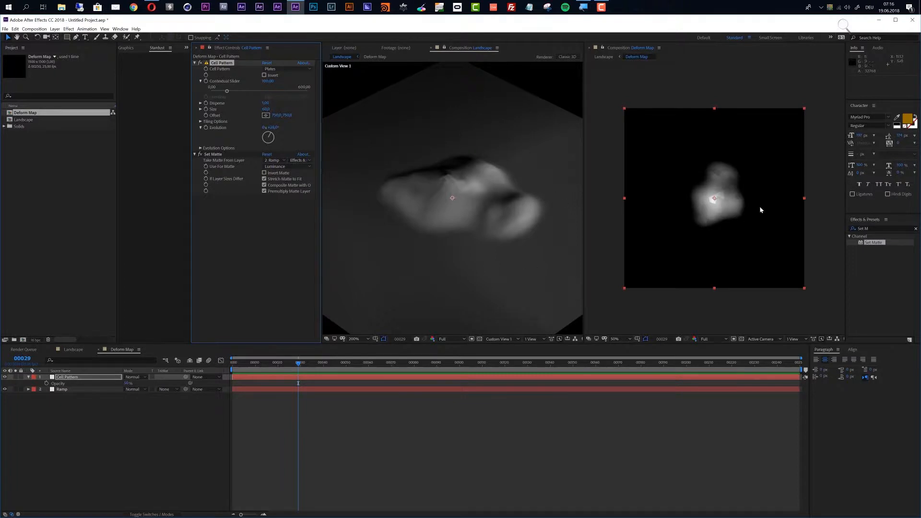
Duplicate the Cell Pattern layer and move the duplicate below the Ramp layer.
{"action": "left_click", "coordinate": [75, 381], "text": "alt"}
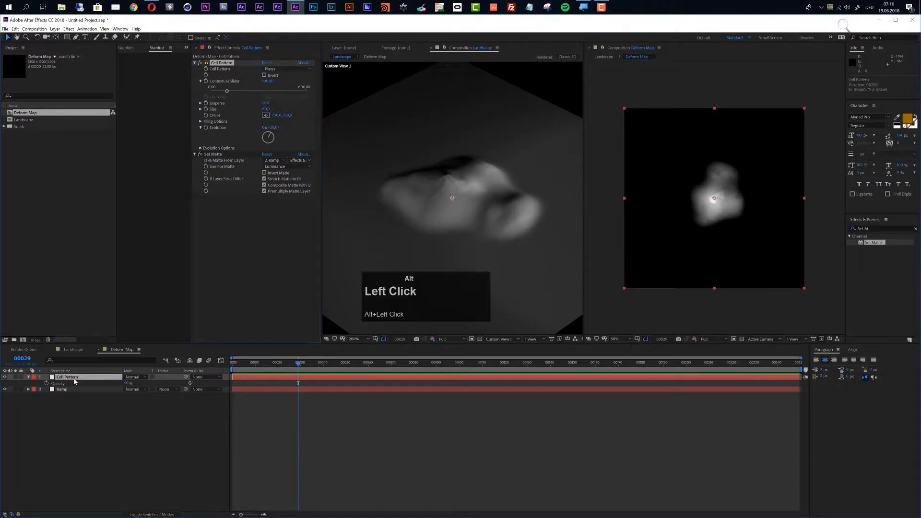
{"action": "key", "text": "ctrl+d"}
{"action": "left_click_drag", "start_coordinate": [72, 378], "coordinate": [71, 405]}
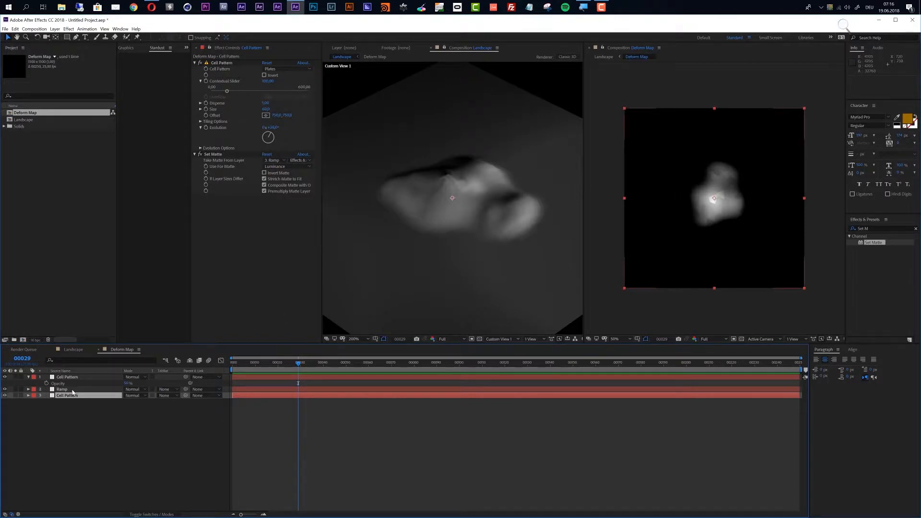
Set the Ramp layer's blending mode to Screen in the Deform Map composition.
{"action": "left_click", "coordinate": [73, 390], "text": "alt"}
{"action": "left_click", "coordinate": [134, 389]}
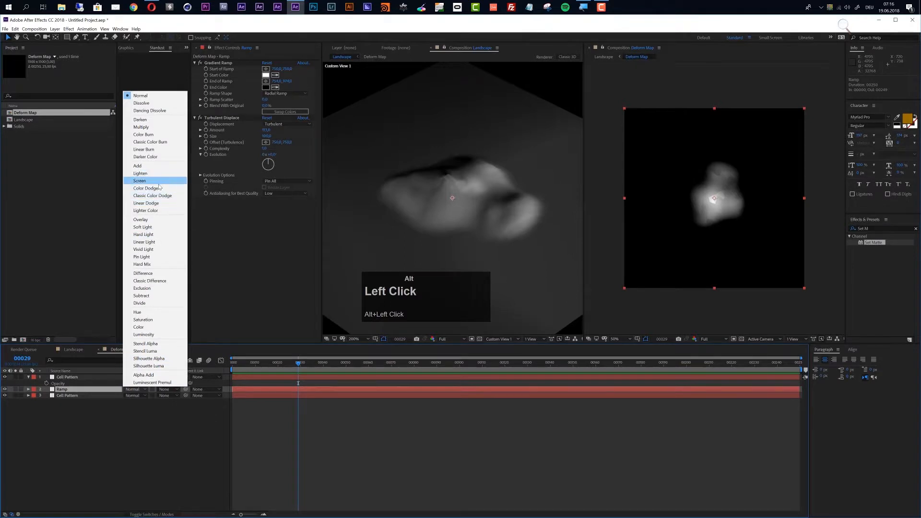
{"action": "left_click", "coordinate": [160, 183]}
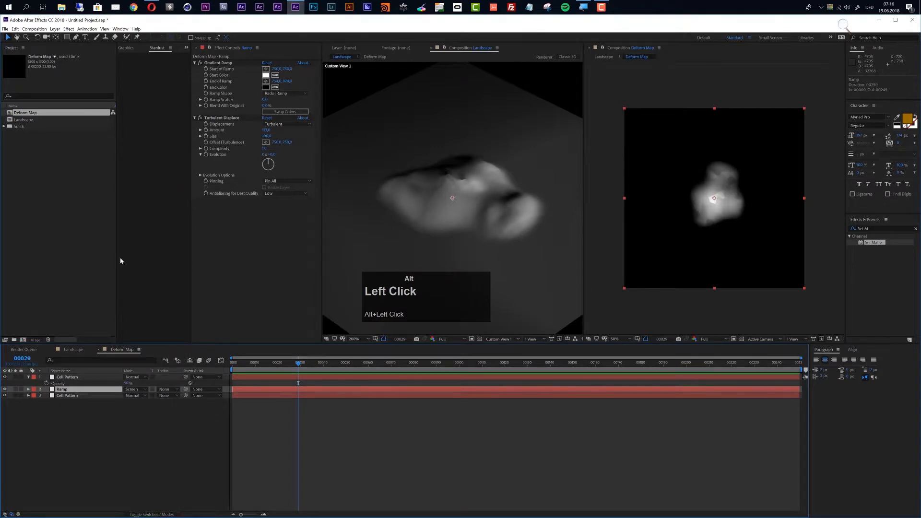
Remove the Set Matte effect from the Cell Pattern layer beneath the Ramp layer.
{"action": "left_click", "coordinate": [67, 395]}
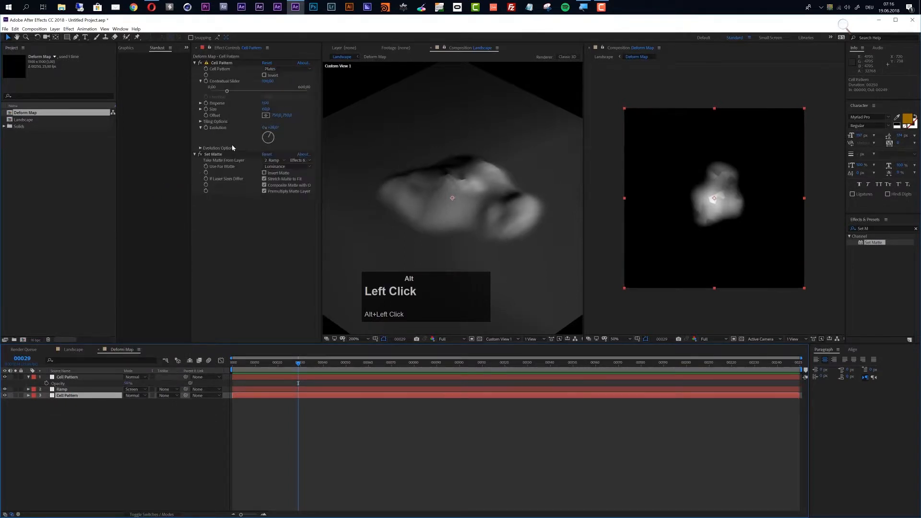
{"action": "left_click", "coordinate": [219, 159]}
{"action": "key", "text": "Delete"}
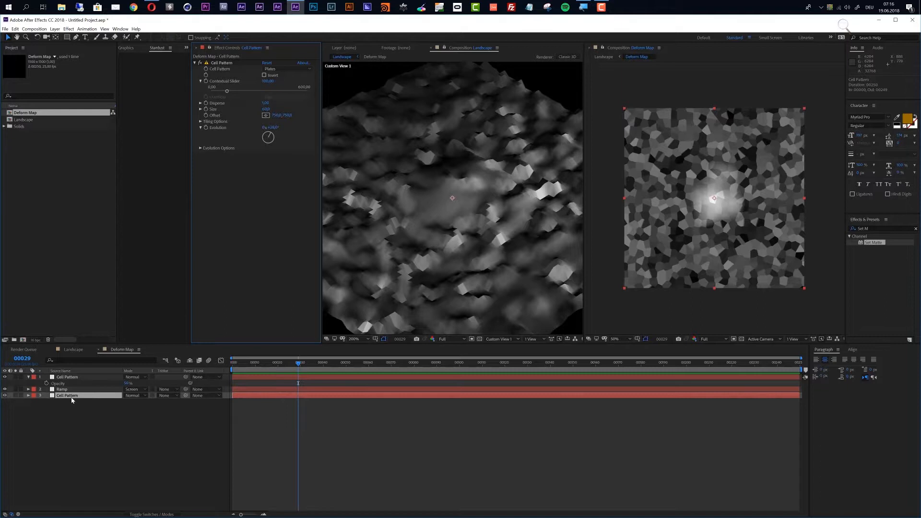
Set the opacity of the Cell Pattern layer beneath Ramp to 15% and increase its effect's Size for larger plates.
{"action": "key", "text": "t"}
{"action": "left_click", "coordinate": [123, 401], "text": "alt"}
{"action": "left_click_drag", "start_coordinate": [123, 401], "coordinate": [125, 406]}
{"action": "left_click", "coordinate": [126, 402], "text": "alt"}
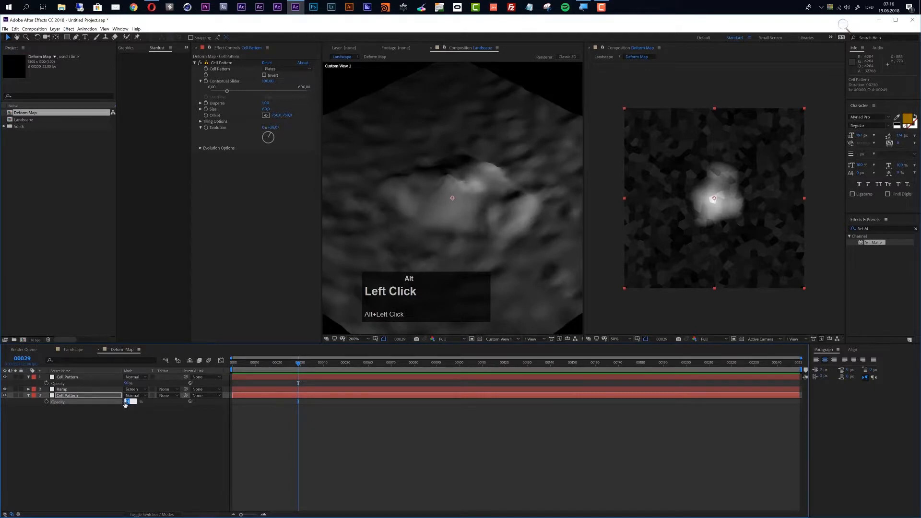
{"action": "type", "text": "10"}
{"action": "key", "text": "Return"}
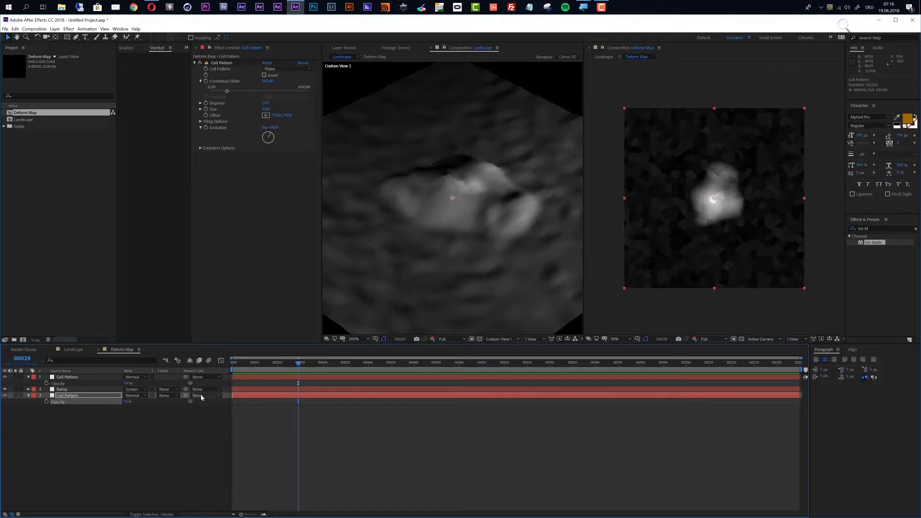
{"action": "left_click", "coordinate": [126, 402]}
{"action": "type", "text": "75"}
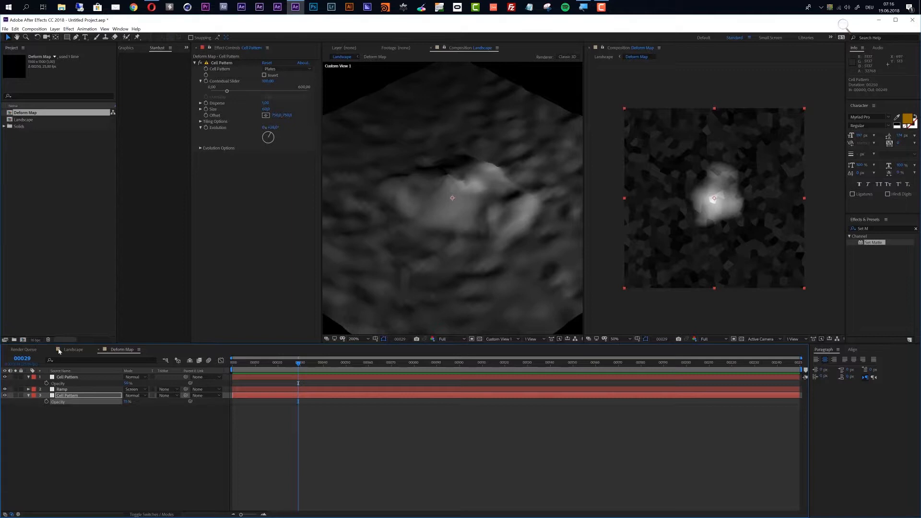
{"action": "left_click", "coordinate": [68, 397], "text": "alt"}
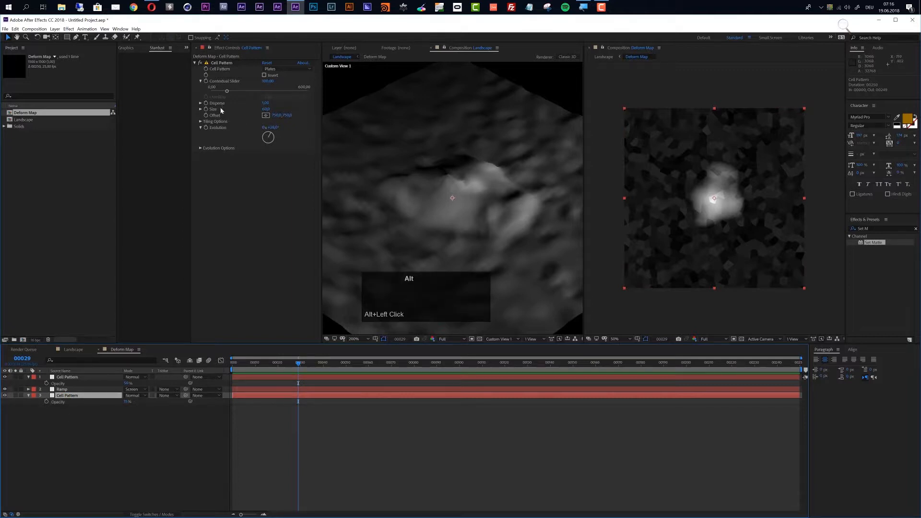
{"action": "mouse_move", "coordinate": [265, 109]}
{"action": "left_mouse_down"}
{"action": "mouse_move", "coordinate": [301, 109]}
{"action": "mouse_move", "coordinate": [283, 109]}
{"action": "left_mouse_up"}
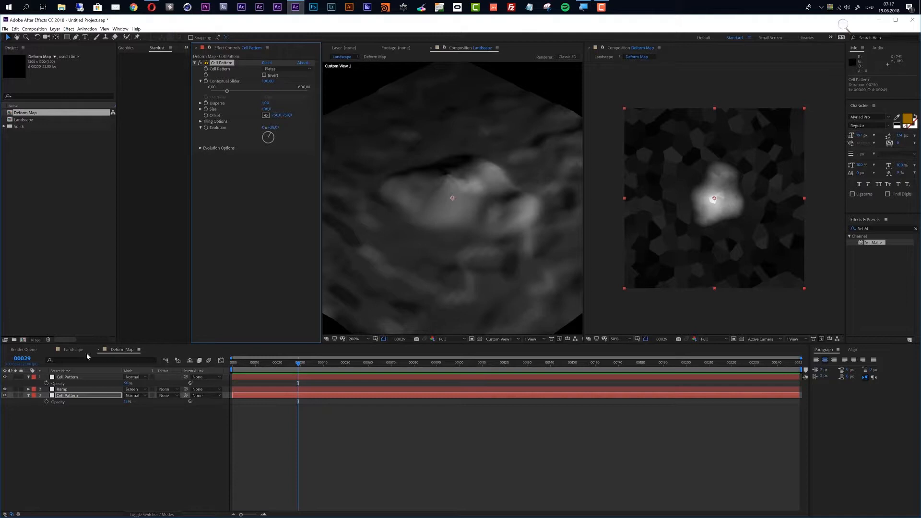
Return to the Landscape composition and close the second composition viewer so one view fills the space.
{"action": "left_click", "coordinate": [67, 352], "text": "alt"}
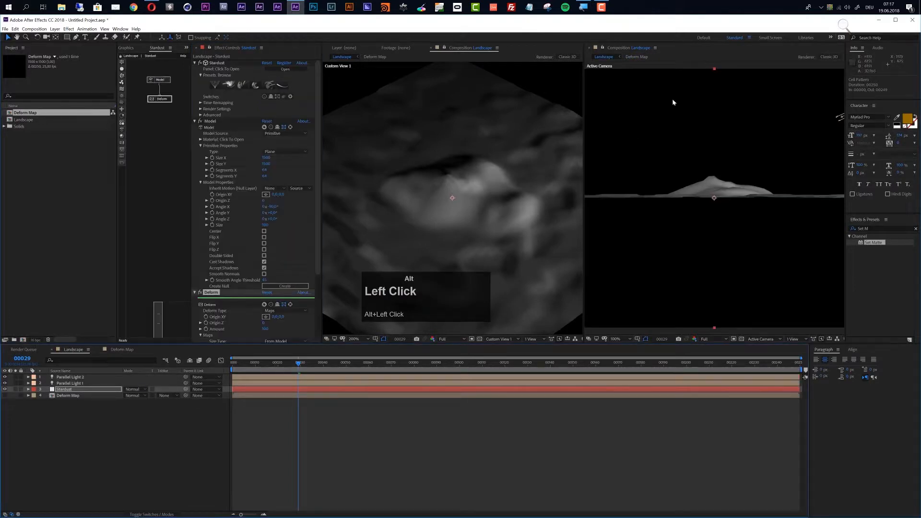
{"action": "left_click", "coordinate": [590, 49], "text": "alt"}
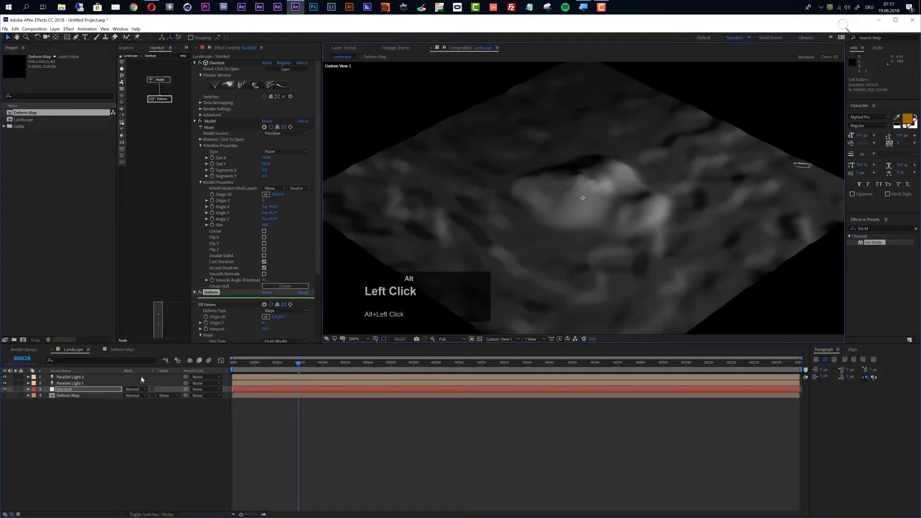
{"action": "left_click", "coordinate": [532, 264], "text": "alt"}
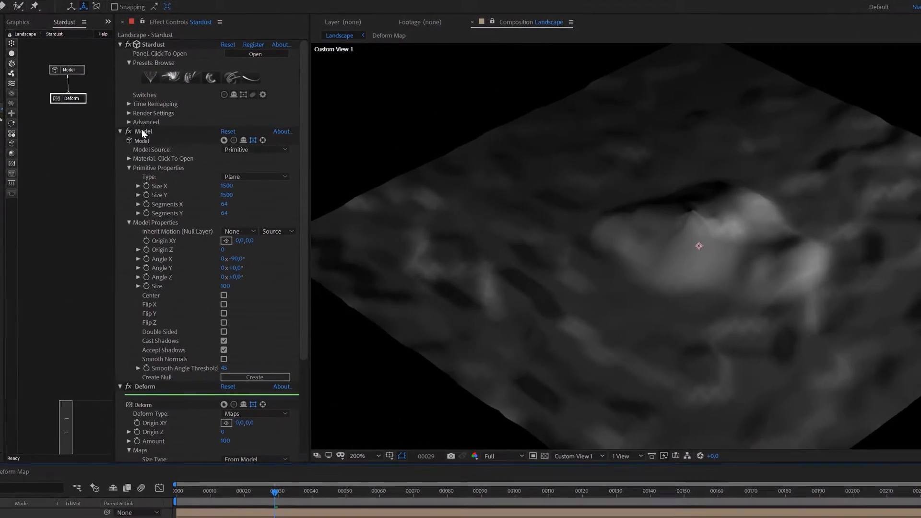
Set the Stardust Model's Smooth Angle Threshold to 0 and raise the Deform node's Position to 260.
{"action": "left_click", "coordinate": [210, 121], "text": "alt"}
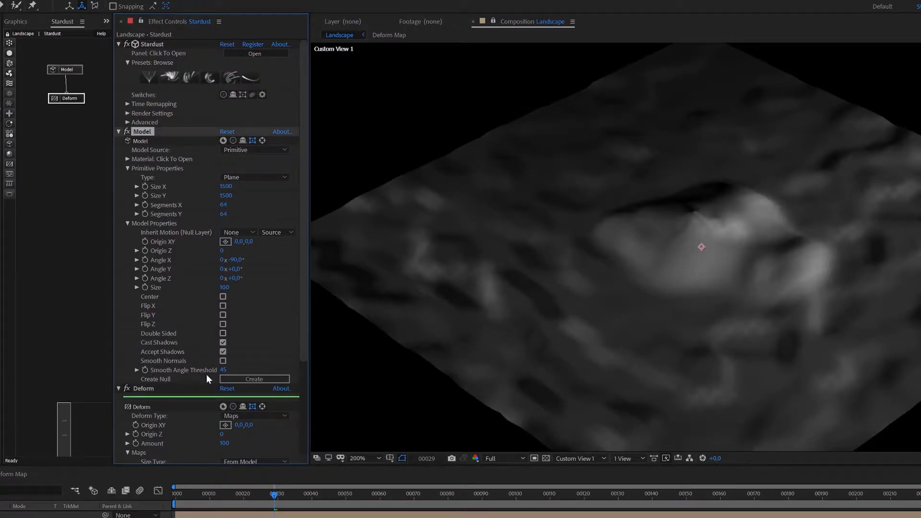
{"action": "left_click_drag", "start_coordinate": [223, 372], "coordinate": [182, 370]}
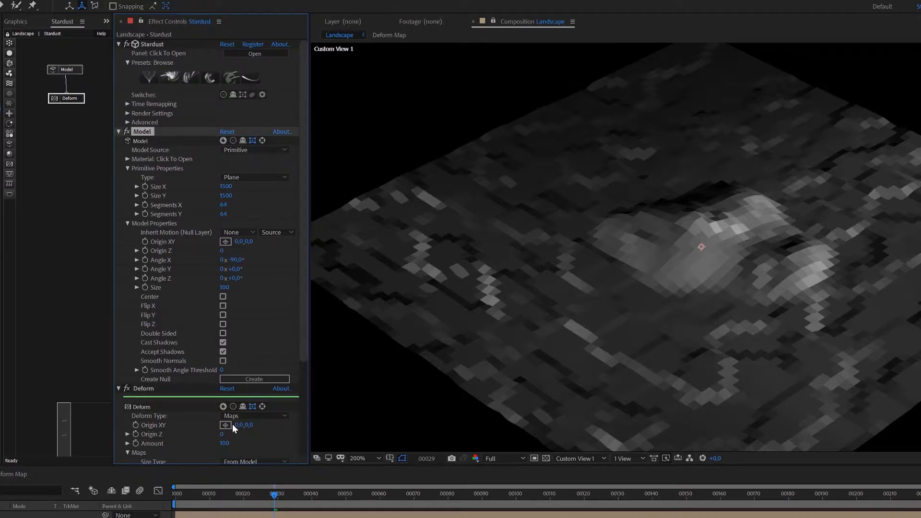
{"action": "scroll", "coordinate": [141, 404], "scroll_direction": "down", "scroll_amount": 2}
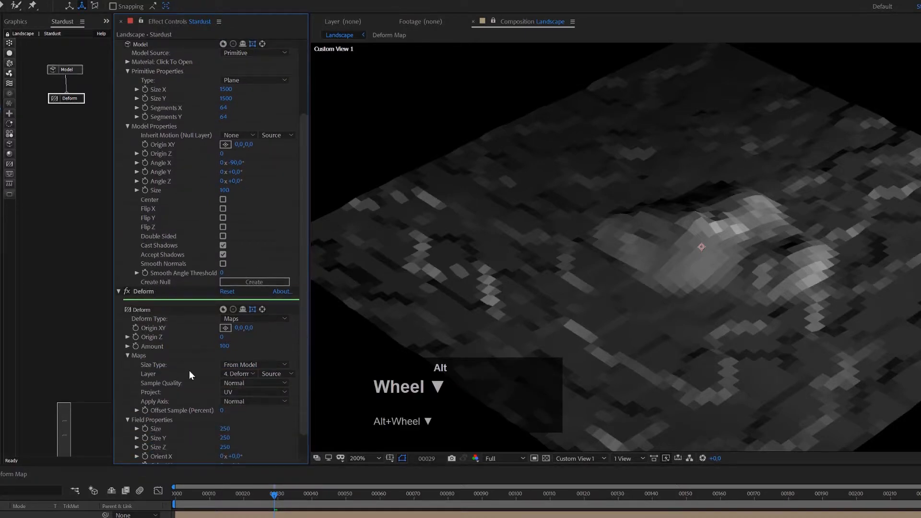
{"action": "scroll", "coordinate": [189, 376], "scroll_direction": "down", "scroll_amount": 1}
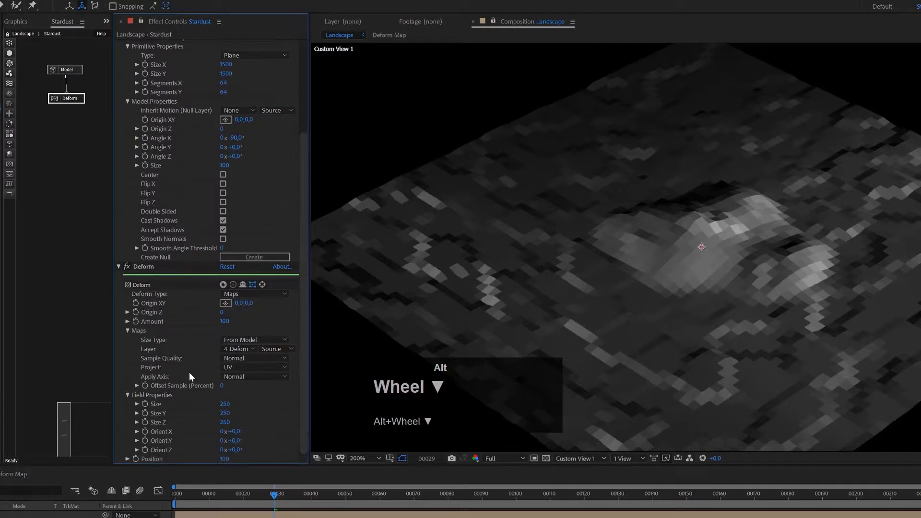
{"action": "left_click", "coordinate": [228, 460], "text": "alt"}
{"action": "left_click_drag", "start_coordinate": [228, 460], "coordinate": [291, 445]}
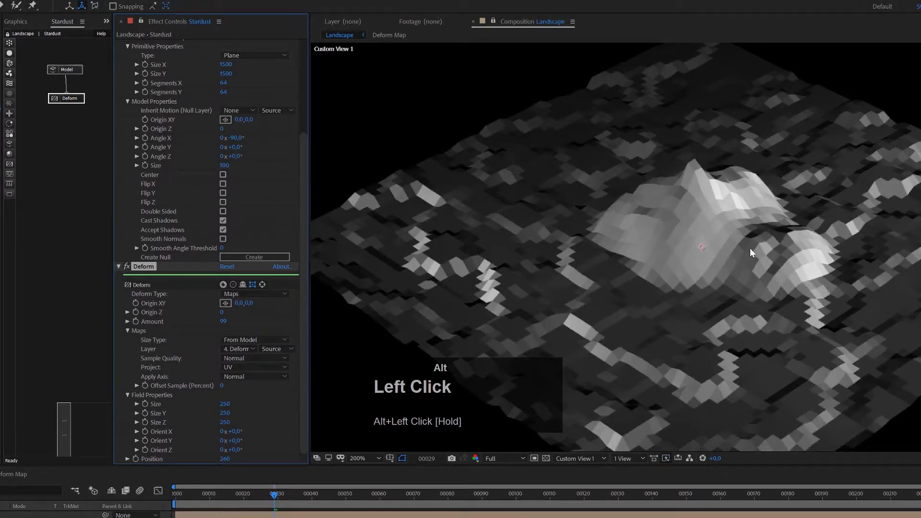
Set the opacity of the Deform Map composition's Cell Pattern layer beneath Ramp to 20%.
{"action": "key", "text": "alt+c"}
{"action": "left_click", "coordinate": [711, 268], "text": "alt"}
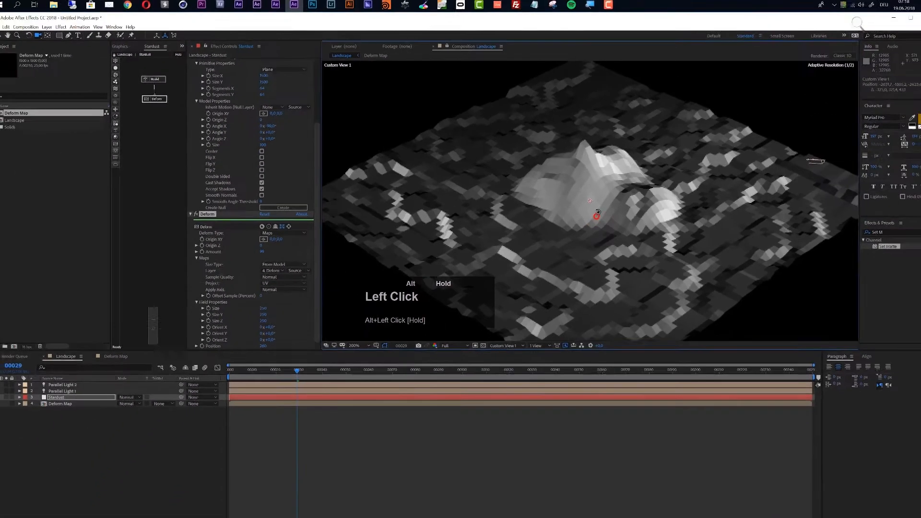
{"action": "mouse_move", "coordinate": [598, 214]}
{"action": "left_mouse_down"}
{"action": "mouse_move", "coordinate": [610, 184]}
{"action": "mouse_move", "coordinate": [690, 166]}
{"action": "mouse_move", "coordinate": [595, 207]}
{"action": "left_mouse_up"}
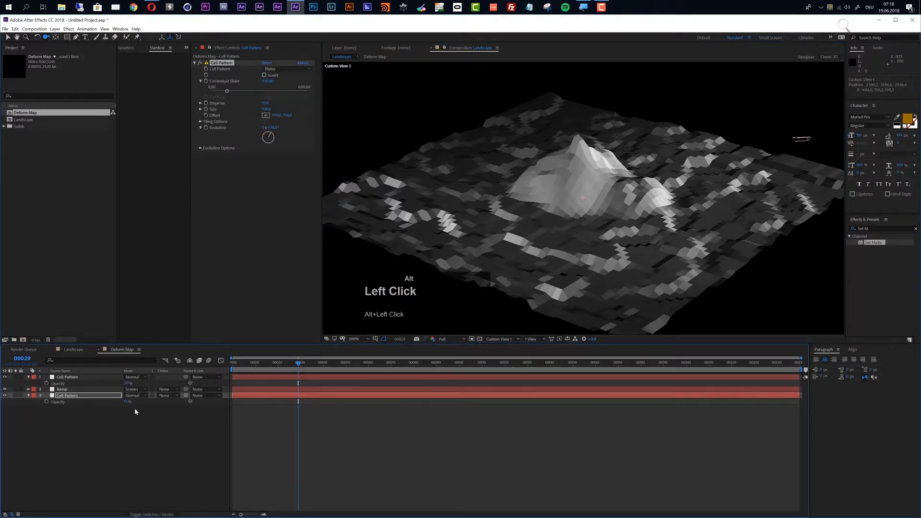
{"action": "left_click", "coordinate": [127, 402]}
{"action": "type", "text": "20"}
{"action": "key", "text": "Return"}
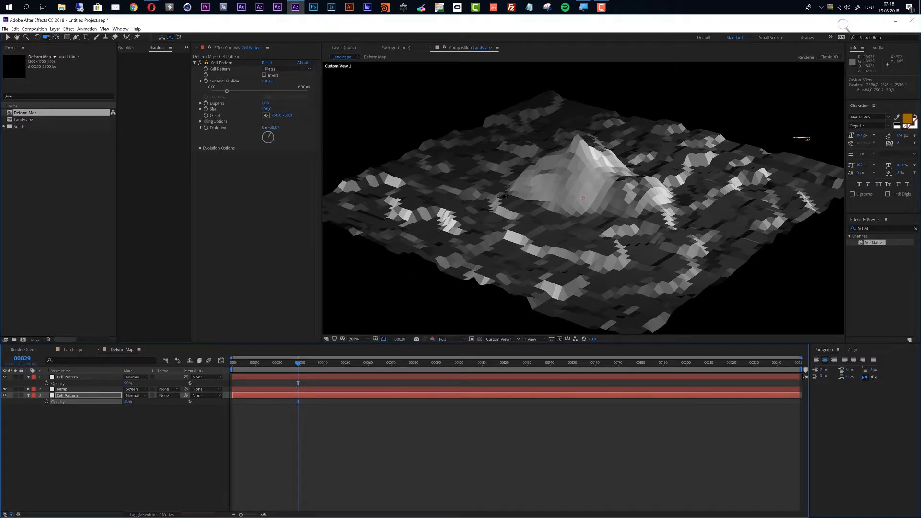
Add a Material node to the Landscape's Stardust graph, connect it to the Model node, and expand its Diffuse properties.
{"action": "left_click", "coordinate": [73, 350]}
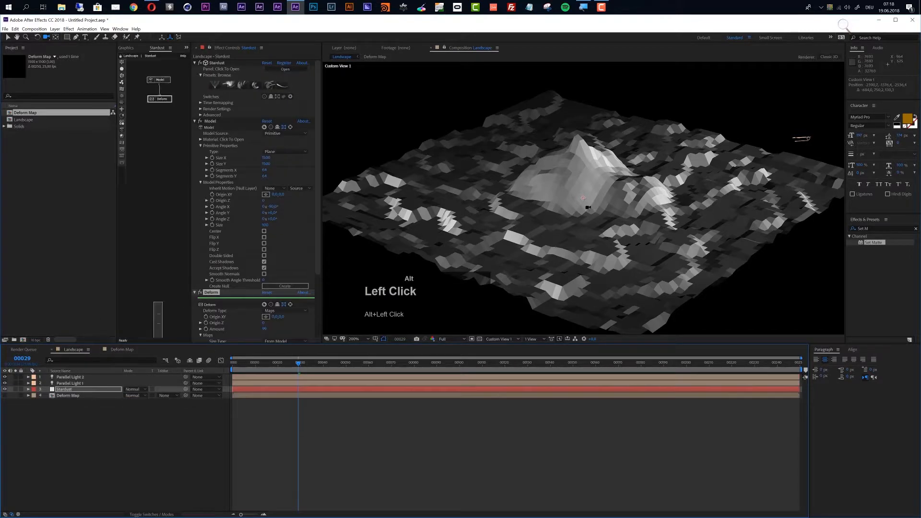
{"action": "mouse_move", "coordinate": [588, 204]}
{"action": "left_mouse_down"}
{"action": "mouse_move", "coordinate": [693, 200]}
{"action": "mouse_move", "coordinate": [686, 187]}
{"action": "mouse_move", "coordinate": [538, 201]}
{"action": "left_mouse_up"}
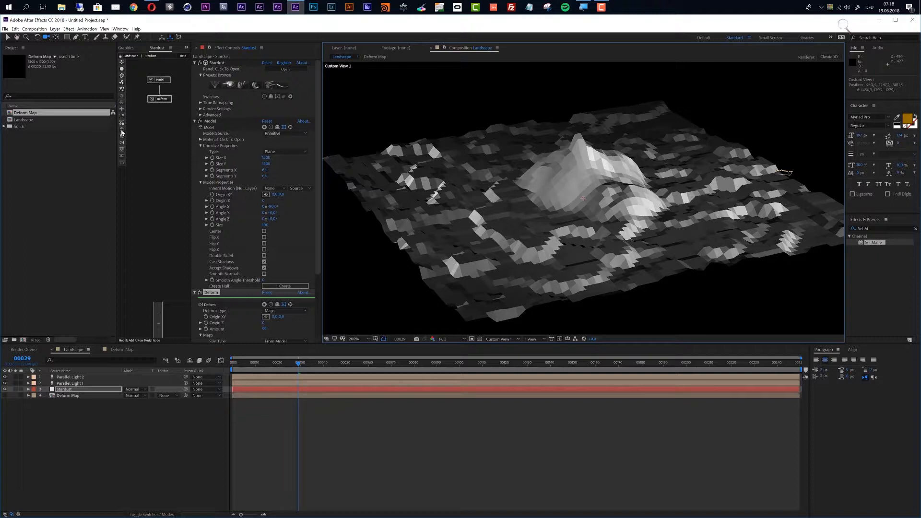
{"action": "left_click_drag", "start_coordinate": [122, 137], "coordinate": [182, 109]}
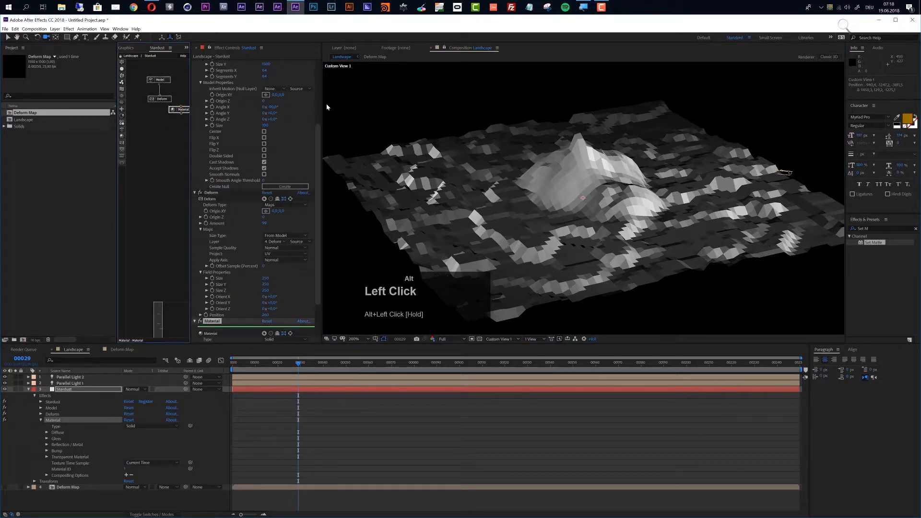
{"action": "left_click_drag", "start_coordinate": [321, 103], "coordinate": [353, 106]}
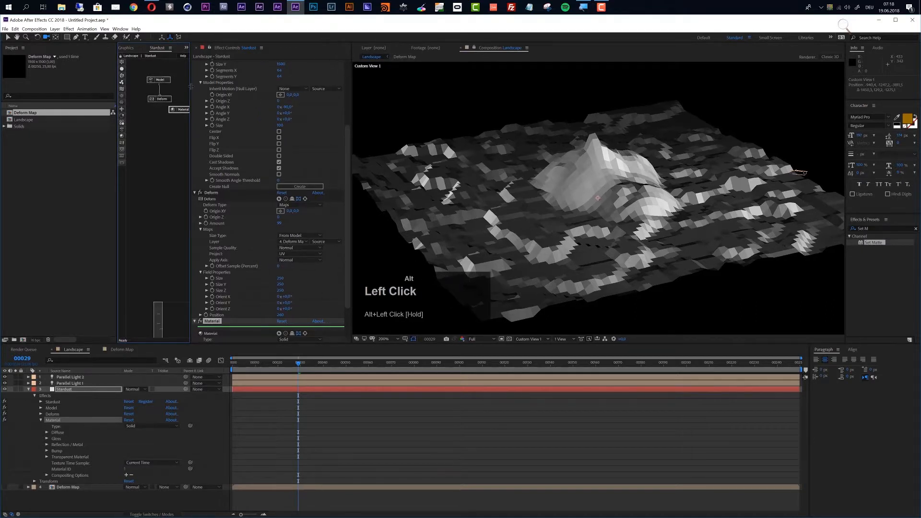
{"action": "left_click_drag", "start_coordinate": [191, 87], "coordinate": [242, 87]}
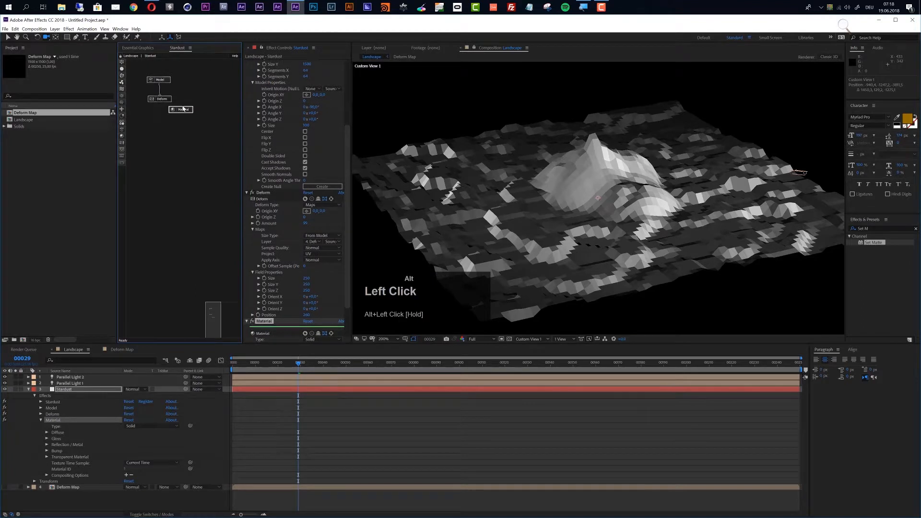
{"action": "mouse_move", "coordinate": [181, 107]}
{"action": "left_mouse_down"}
{"action": "mouse_move", "coordinate": [161, 85]}
{"action": "mouse_move", "coordinate": [193, 101]}
{"action": "left_mouse_up"}
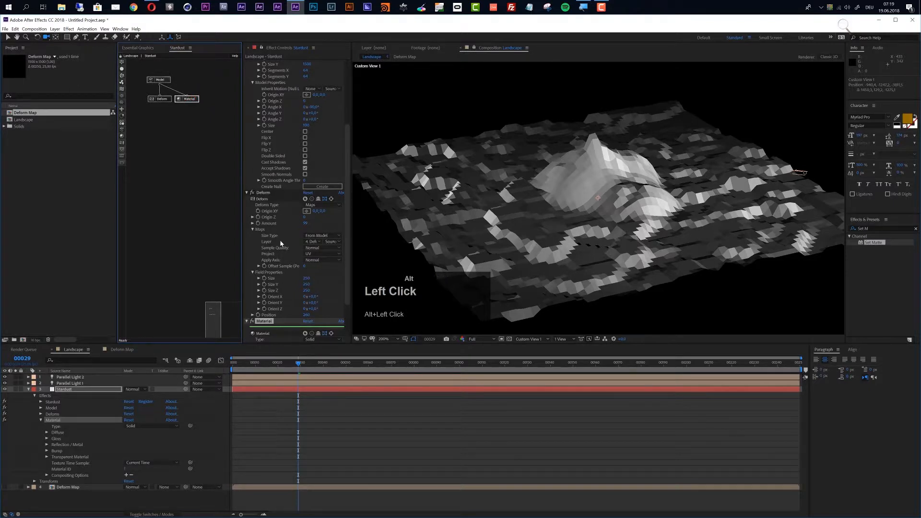
{"action": "scroll", "coordinate": [279, 250], "scroll_direction": "down", "scroll_amount": 3}
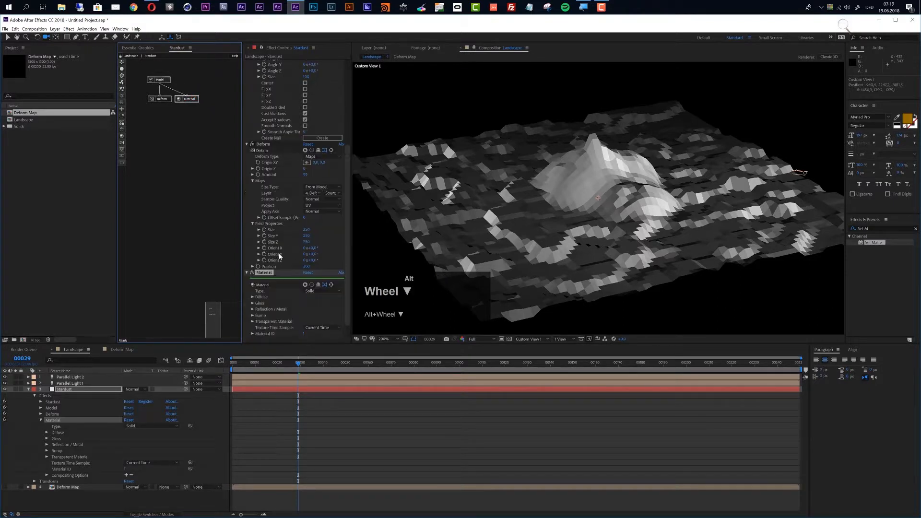
{"action": "left_click", "coordinate": [254, 297], "text": "alt"}
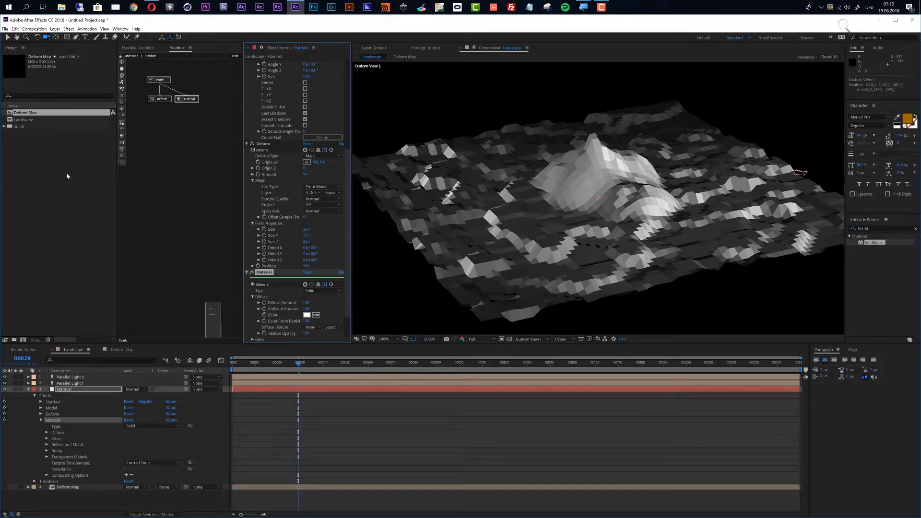
Duplicate the Deform Map composition, rename the copy as Color Map, and open it.
{"action": "left_click", "coordinate": [28, 116], "text": "alt"}
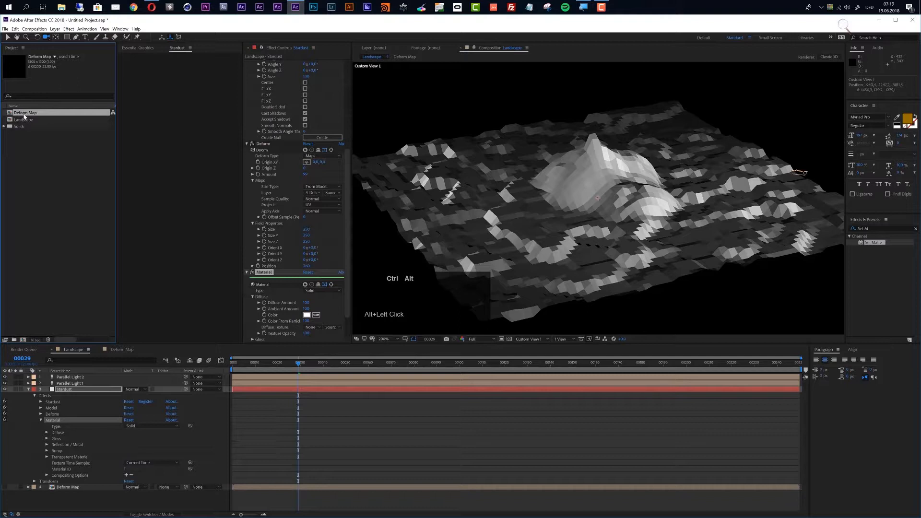
{"action": "left_click", "coordinate": [22, 116], "text": "alt"}
{"action": "key", "text": "ctrl+alt+d"}
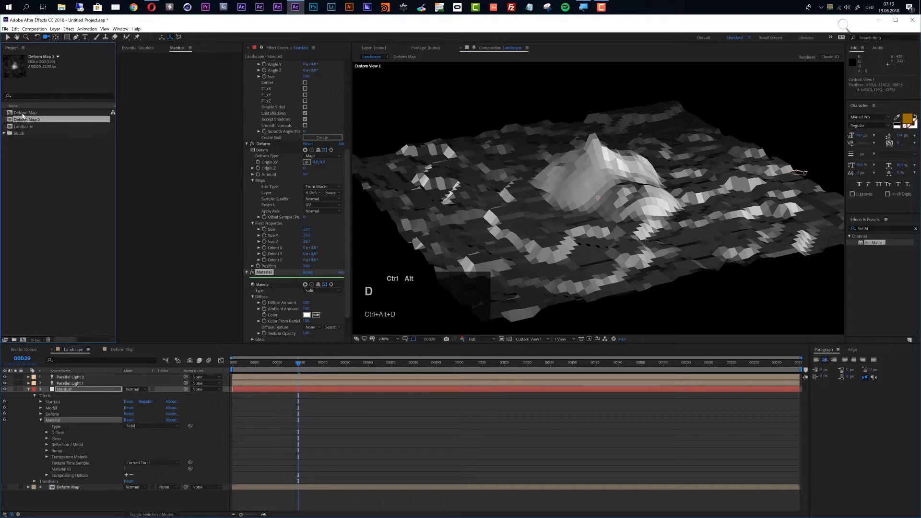
{"action": "key", "text": "Return"}
{"action": "type", "text": "Color Ma"}
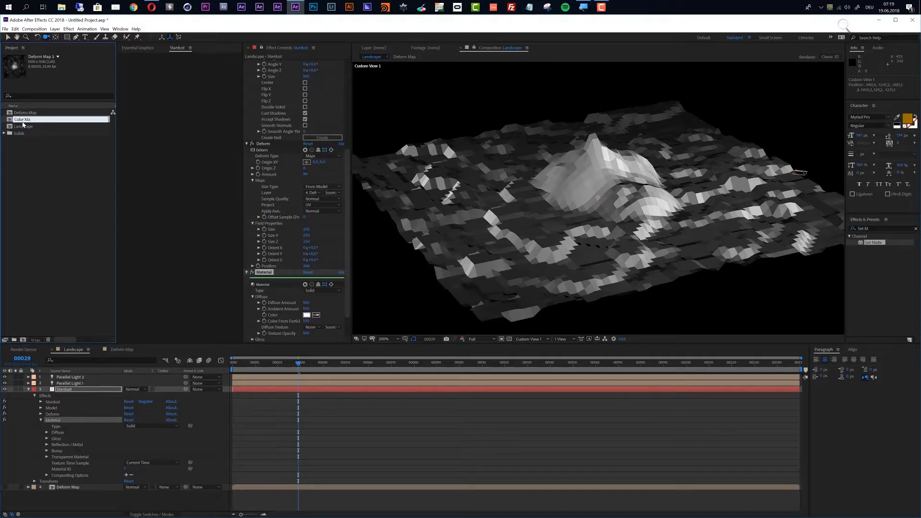
{"action": "type", "text": "p"}
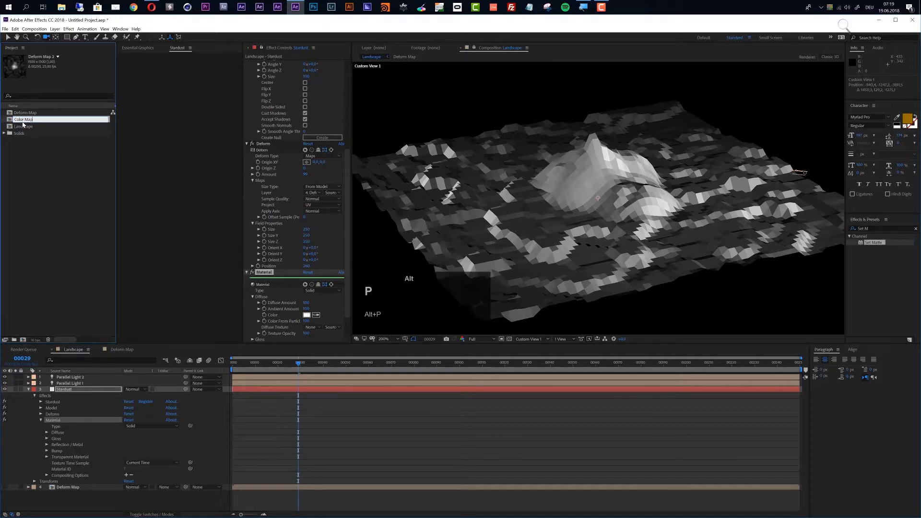
{"action": "left_click", "coordinate": [26, 149]}
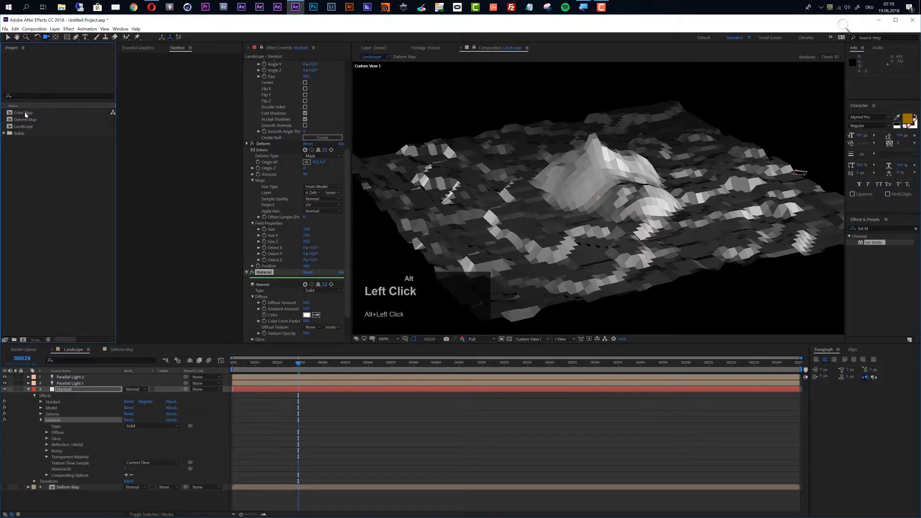
{"action": "double_click", "coordinate": [25, 113]}
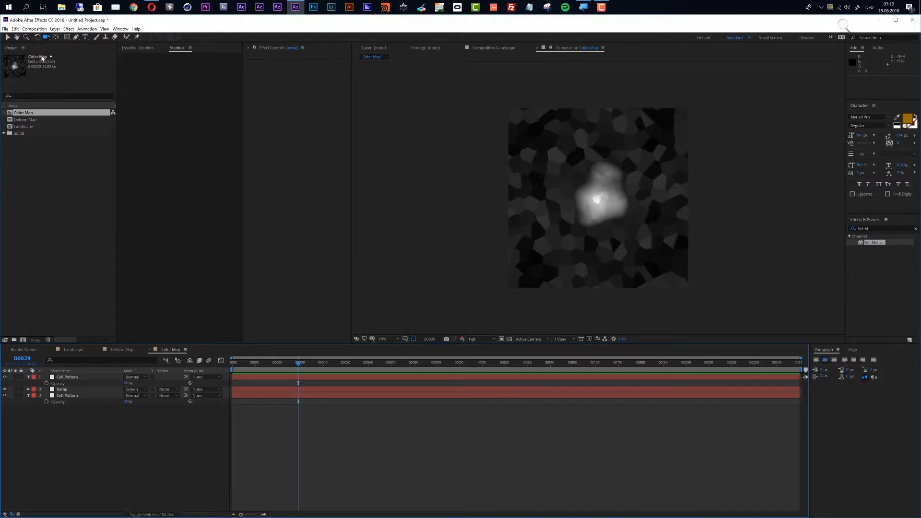
{"action": "left_click", "coordinate": [8, 37], "text": "alt"}
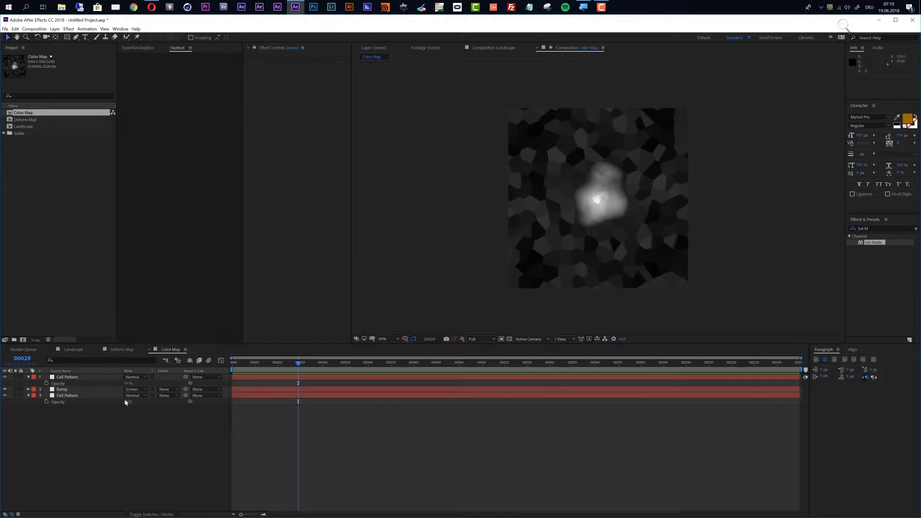
Delete the Color Map composition's Ramp layer and lower Cell Pattern layer, and raise the remaining Cell Pattern layer's opacity to full.
{"action": "left_click", "coordinate": [71, 391]}
{"action": "key", "text": "alt+Delete"}
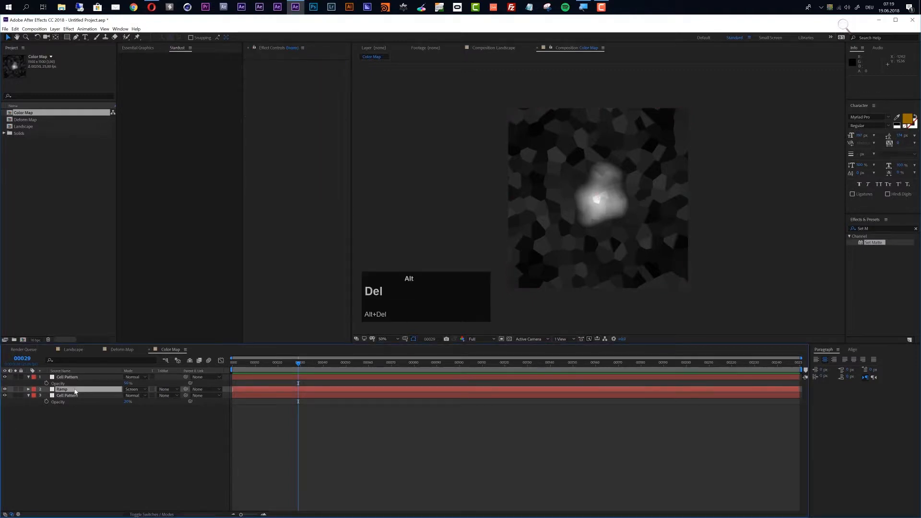
{"action": "left_click", "coordinate": [74, 389], "text": "alt"}
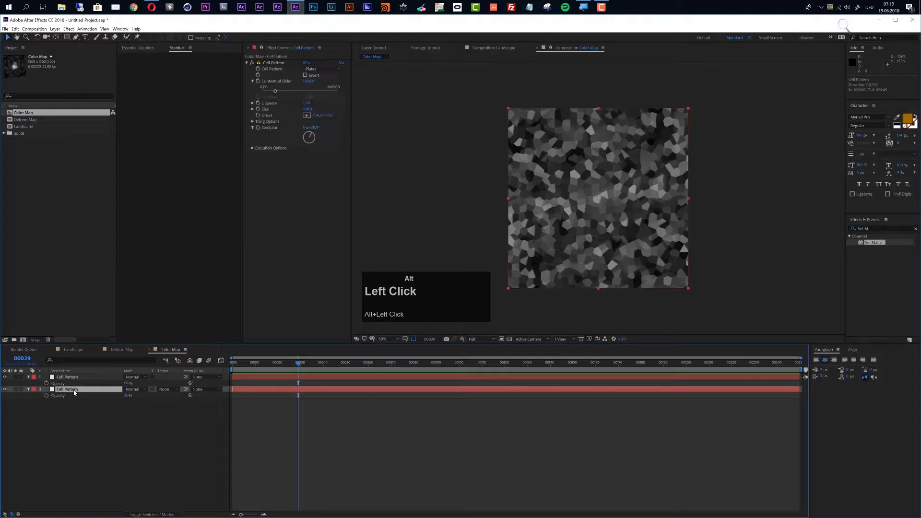
{"action": "key", "text": "alt+Delete"}
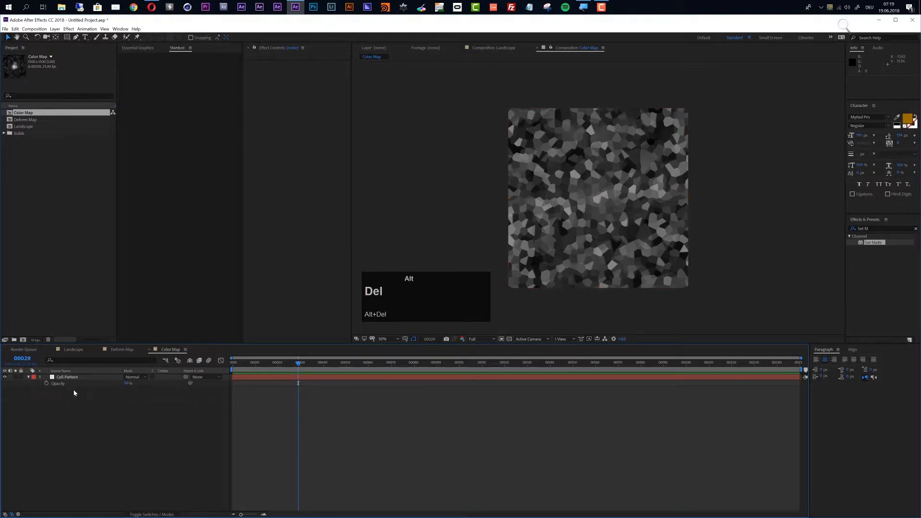
{"action": "left_click", "coordinate": [77, 378], "text": "alt"}
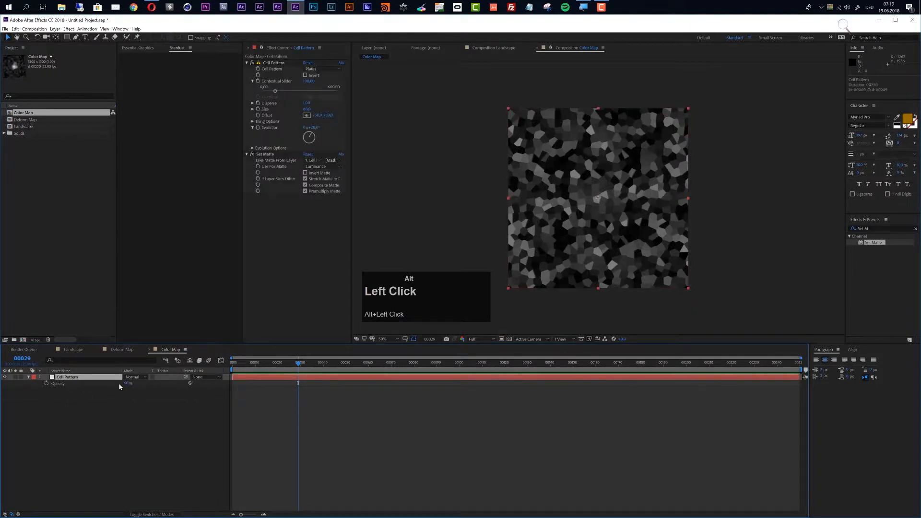
{"action": "left_click_drag", "start_coordinate": [128, 384], "coordinate": [874, 254]}
Apply the Tint effect to the Color Map composition's Cell Pattern layer and remove its Set Matte effect.
{"action": "left_click", "coordinate": [859, 229]}
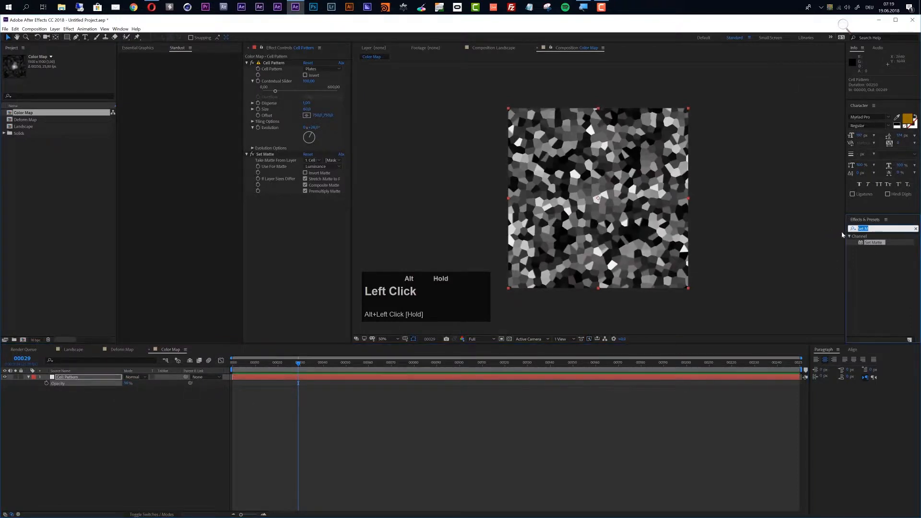
{"action": "type", "text": "tint"}
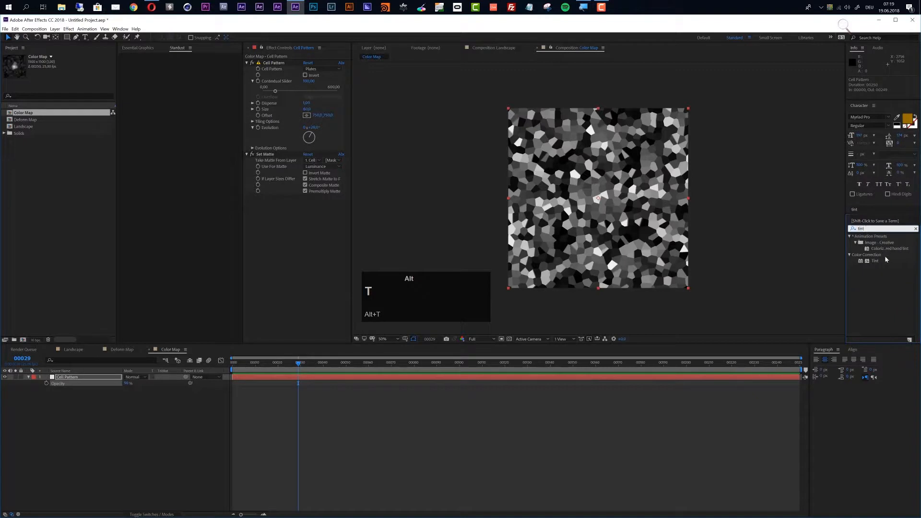
{"action": "left_click_drag", "start_coordinate": [874, 262], "coordinate": [284, 249]}
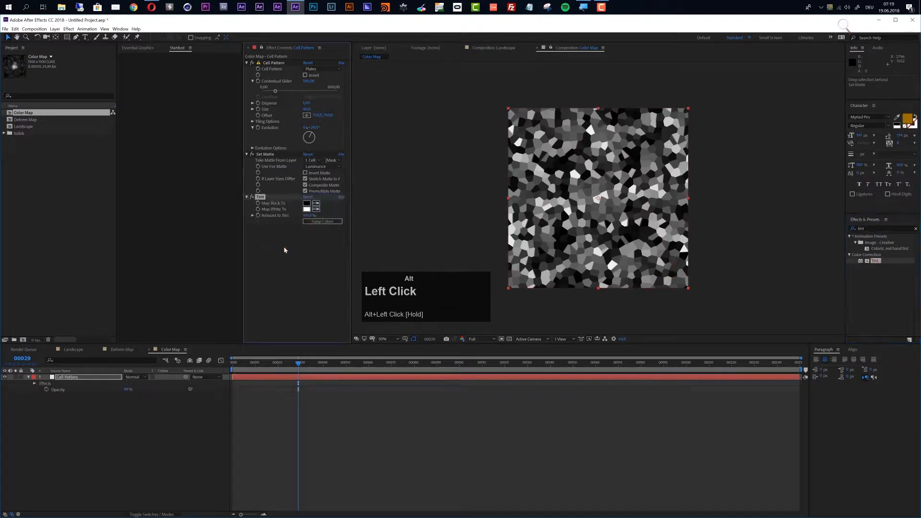
{"action": "left_click", "coordinate": [274, 154], "text": "alt"}
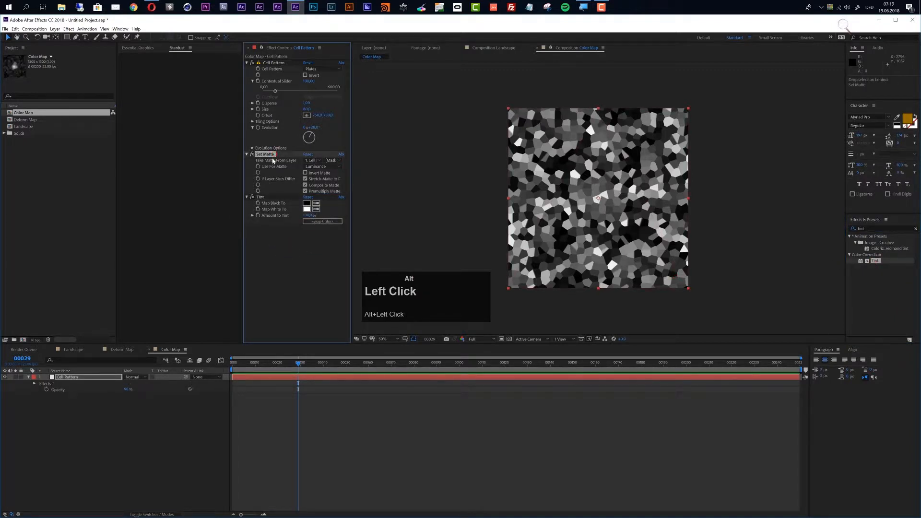
{"action": "key", "text": "Delete"}
{"action": "left_click", "coordinate": [267, 154], "text": "alt"}
{"action": "left_click", "coordinate": [268, 154], "text": "alt"}
Set the Tint effect's Map Black To color to dark blue and its Map White To color to light orange.
{"action": "left_click", "coordinate": [306, 161], "text": "alt"}
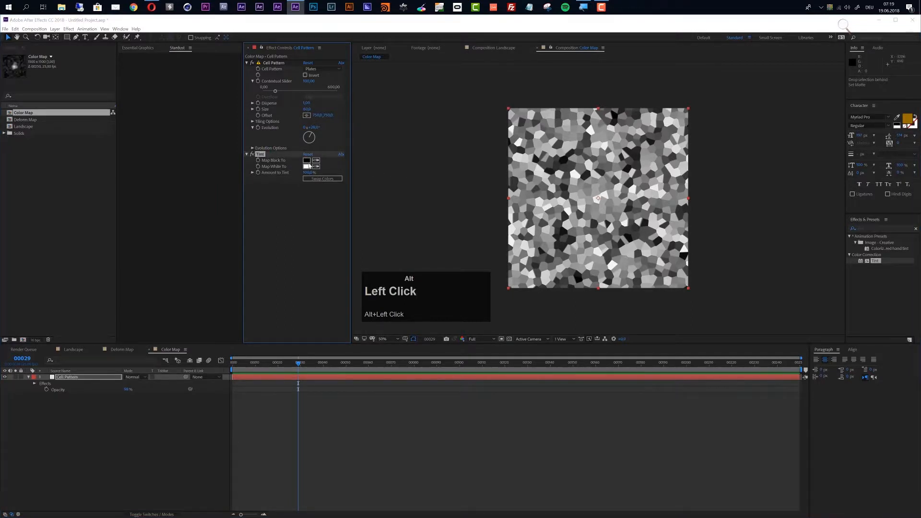
{"action": "left_click", "coordinate": [110, 86], "text": "alt"}
{"action": "left_click_drag", "start_coordinate": [91, 115], "coordinate": [103, 120]}
{"action": "left_click", "coordinate": [167, 54], "text": "alt"}
{"action": "left_click", "coordinate": [305, 167], "text": "alt"}
{"action": "left_click_drag", "start_coordinate": [109, 136], "coordinate": [109, 134]}
{"action": "left_click", "coordinate": [65, 59]}
{"action": "left_click_drag", "start_coordinate": [65, 59], "coordinate": [75, 54]}
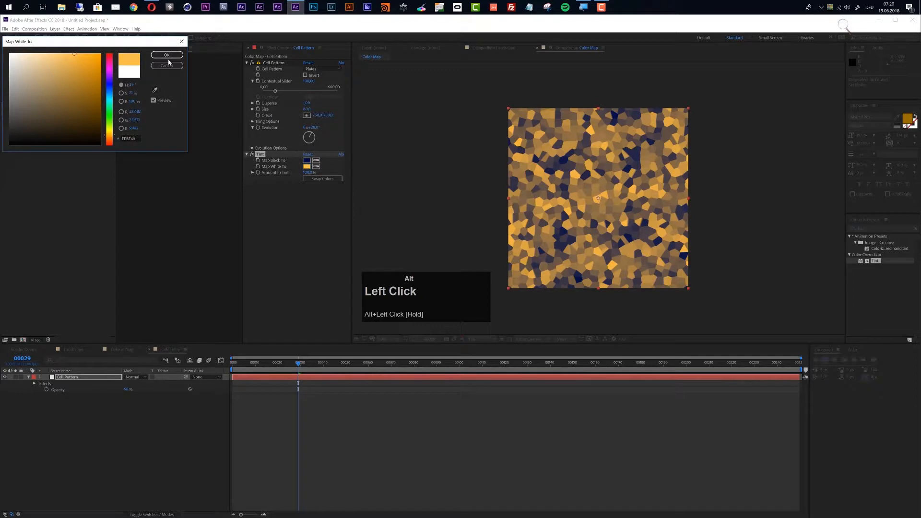
{"action": "left_click", "coordinate": [166, 55]}
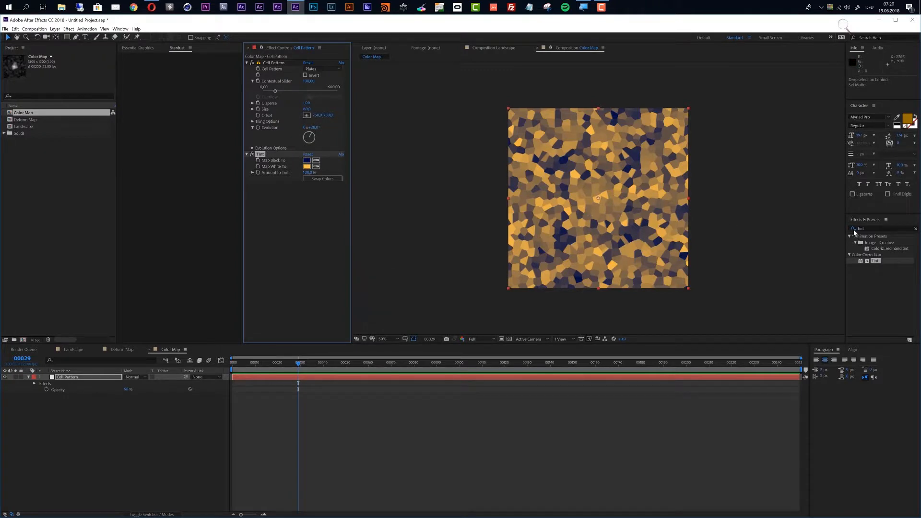
Add the Color Map composition to the Landscape composition beneath the Deform Map layer and hide it.
{"action": "left_click", "coordinate": [70, 351], "text": "alt"}
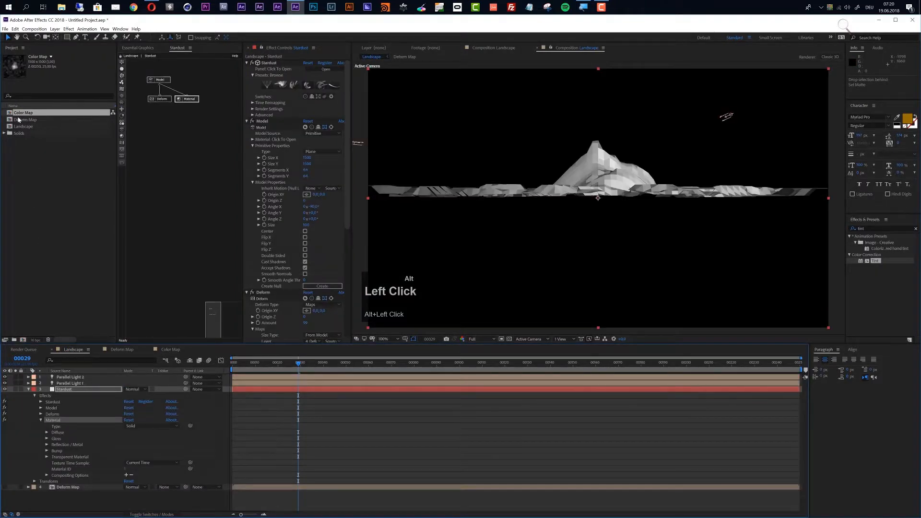
{"action": "left_click_drag", "start_coordinate": [18, 120], "coordinate": [47, 503]}
{"action": "left_click", "coordinate": [5, 493]}
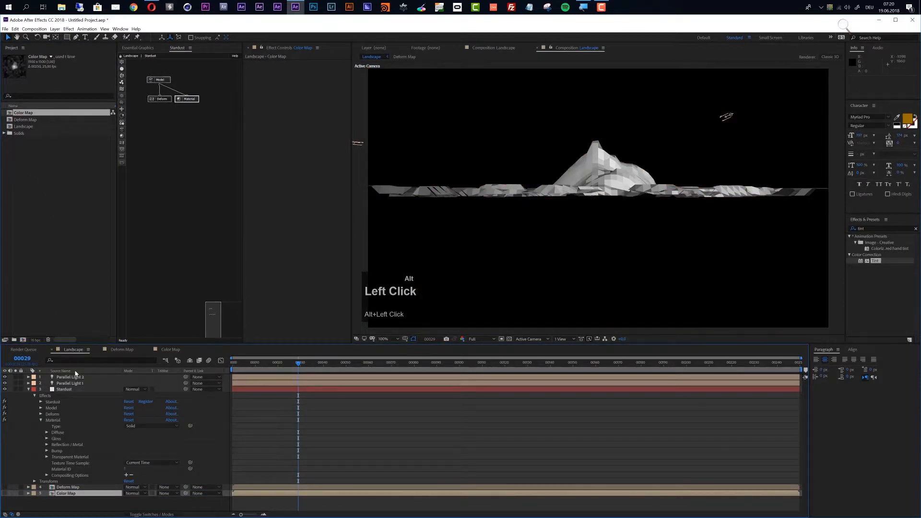
Set the Stardust Material's Diffuse Texture to the Color Map layer and its Color From Particle to 0.
{"action": "left_click", "coordinate": [72, 389]}
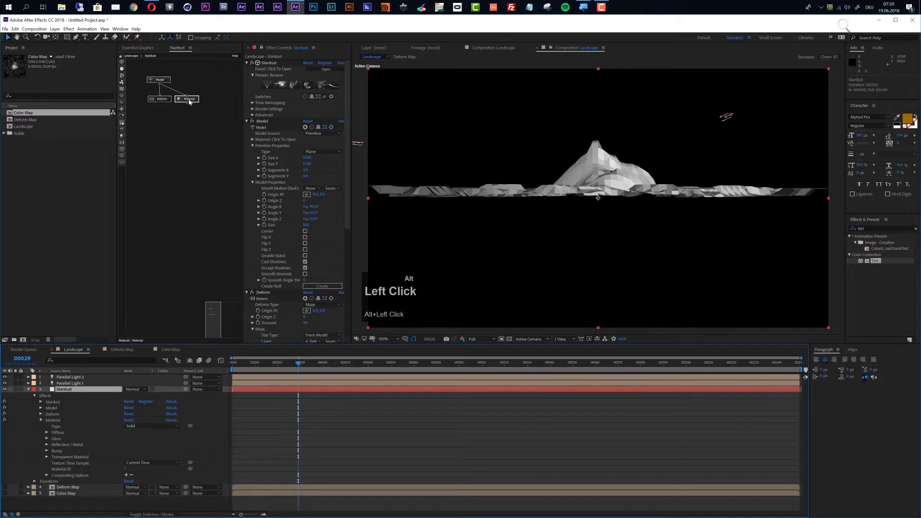
{"action": "scroll", "coordinate": [310, 288], "scroll_direction": "down", "scroll_amount": 3}
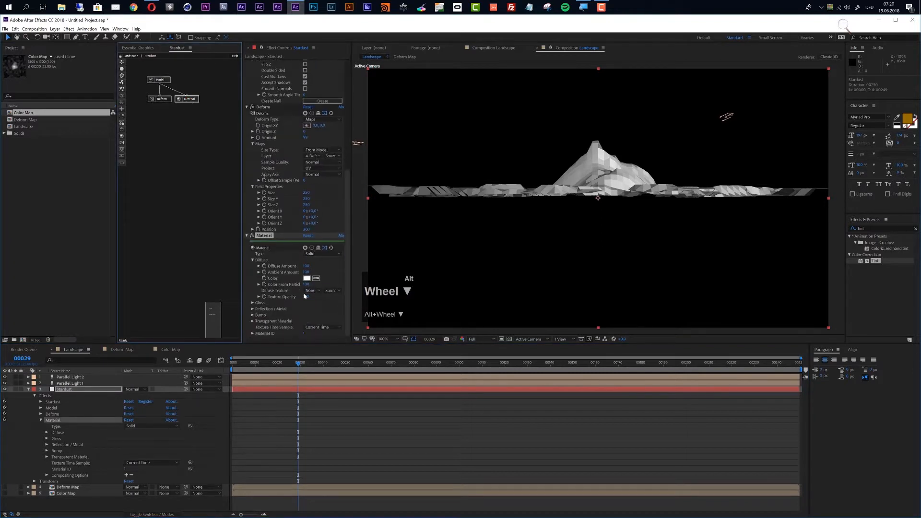
{"action": "left_click", "coordinate": [310, 291]}
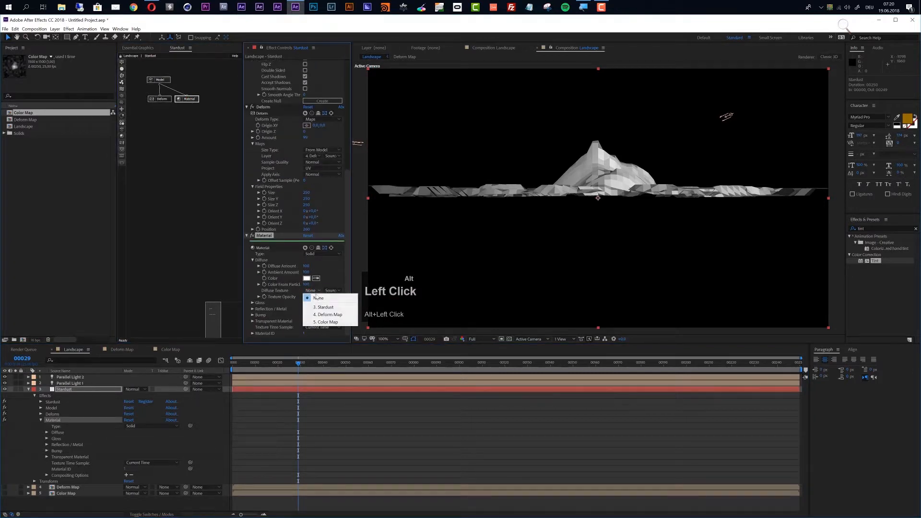
{"action": "left_click", "coordinate": [336, 322]}
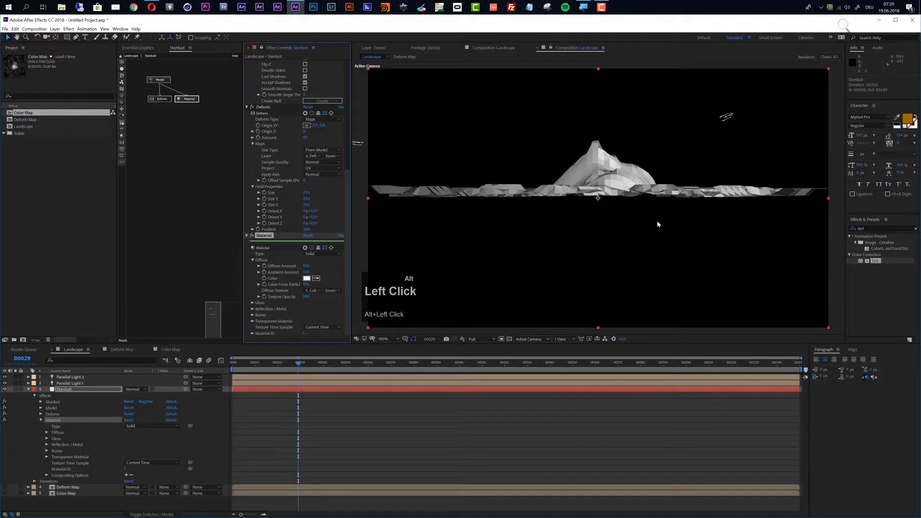
{"action": "left_click", "coordinate": [307, 285]}
{"action": "type", "text": "0"}
{"action": "key", "text": "Return"}
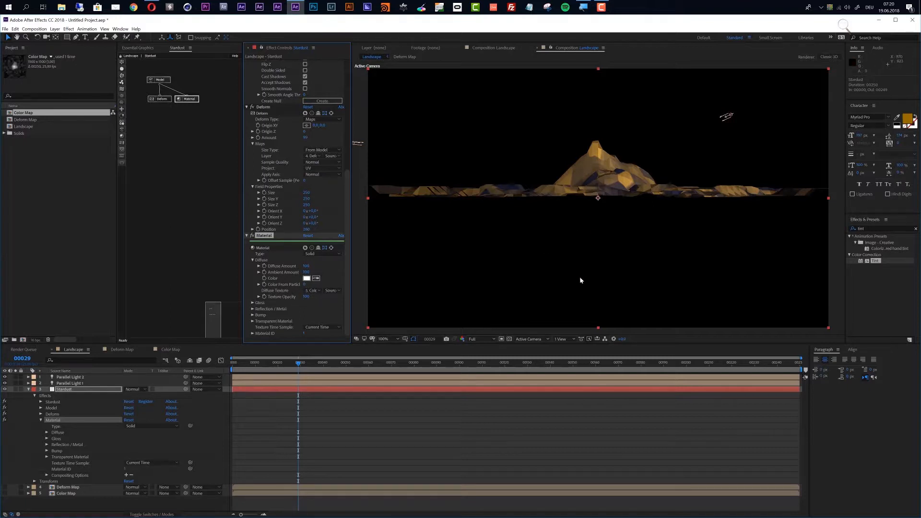
Switch the viewer to Custom View 3 and inspect the textured landscape up close from a low angle.
{"action": "left_click", "coordinate": [531, 340], "text": "alt"}
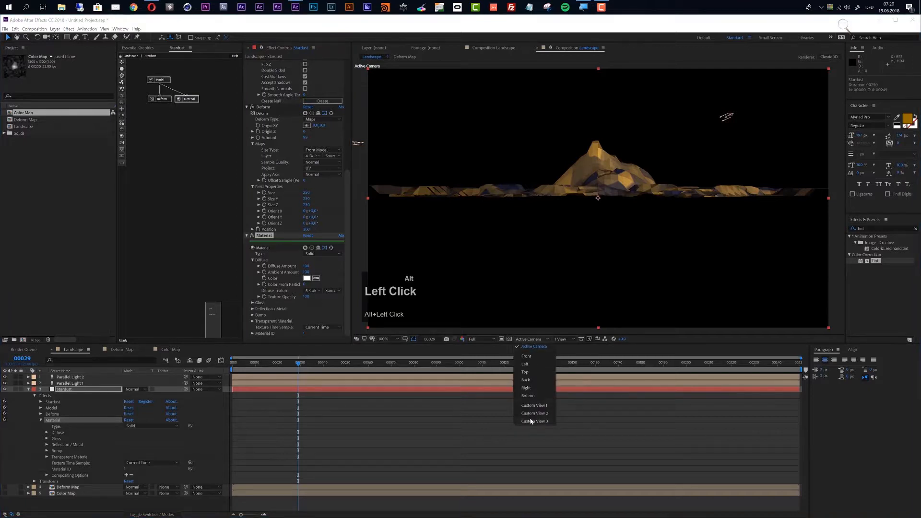
{"action": "left_click", "coordinate": [530, 421]}
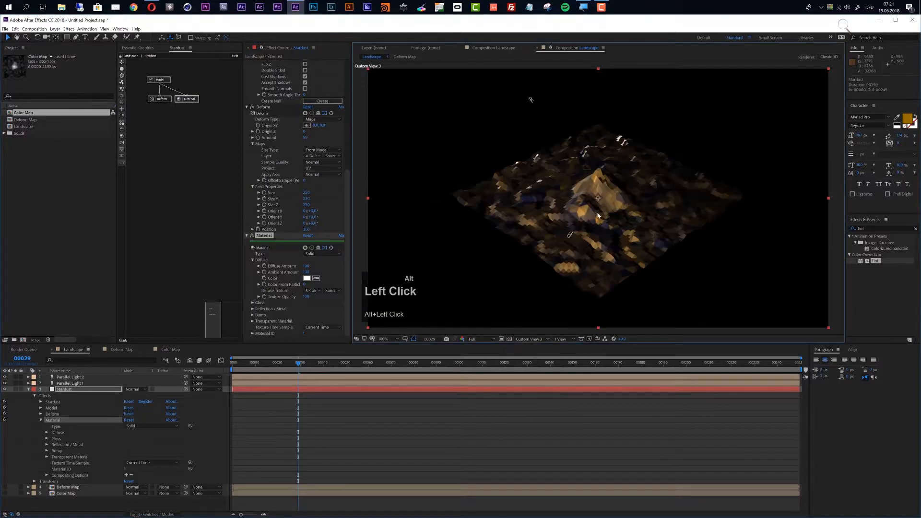
{"action": "mouse_move", "coordinate": [598, 216]}
{"action": "left_mouse_down"}
{"action": "mouse_move", "coordinate": [628, 188]}
{"action": "mouse_move", "coordinate": [607, 209]}
{"action": "left_mouse_up"}
{"action": "key", "text": "alt+c"}
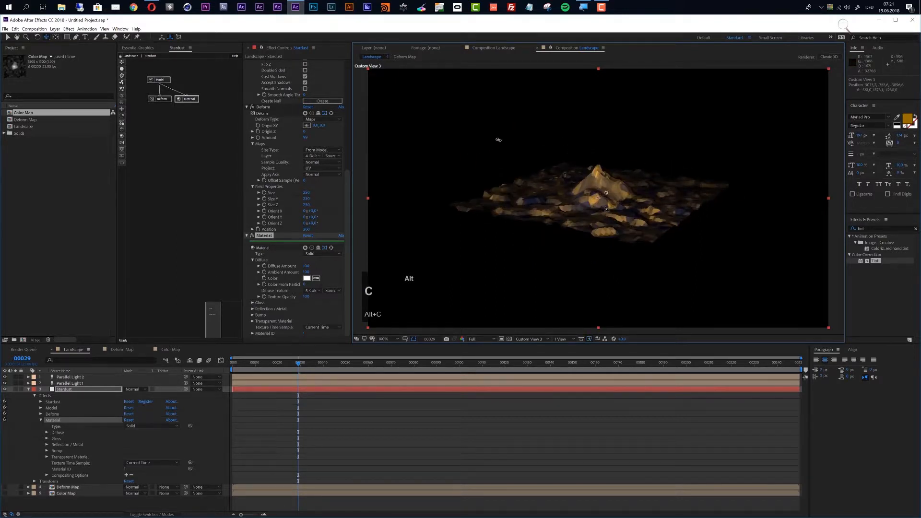
{"action": "left_click_drag", "start_coordinate": [498, 139], "coordinate": [597, 209]}
{"action": "key", "text": "alt+c"}
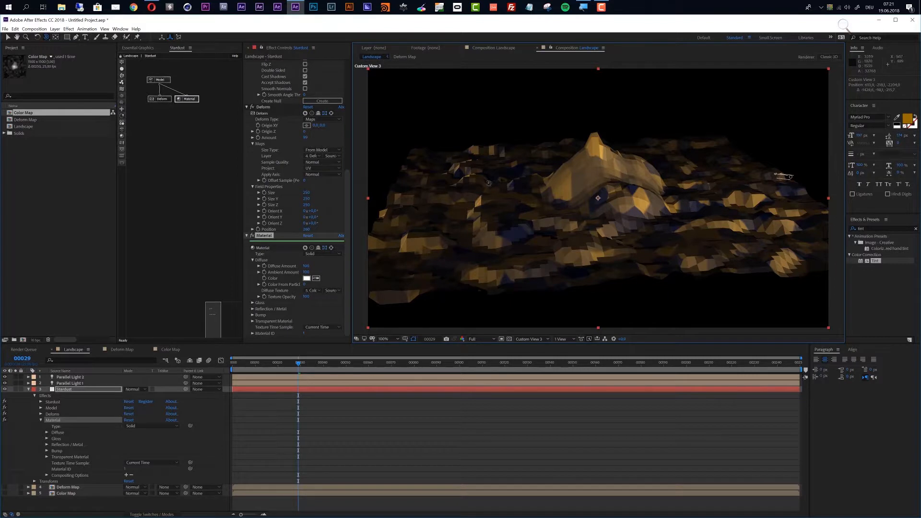
Add an Emitter node with a connected Particle node to the Stardust graph and preview the particles up to frame 45.
{"action": "left_click", "coordinate": [121, 62], "text": "alt"}
{"action": "left_click_drag", "start_coordinate": [192, 92], "coordinate": [178, 133]}
{"action": "left_click", "coordinate": [122, 69], "text": "alt"}
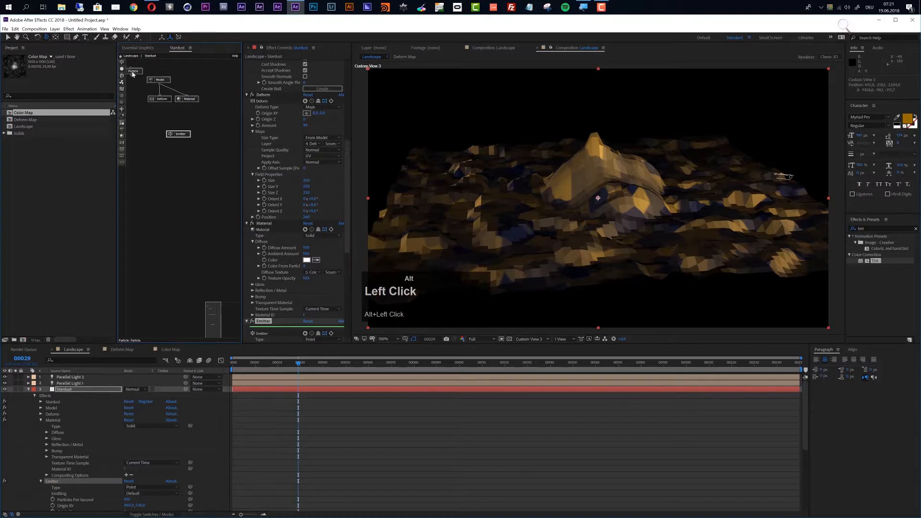
{"action": "left_click_drag", "start_coordinate": [135, 72], "coordinate": [178, 140]}
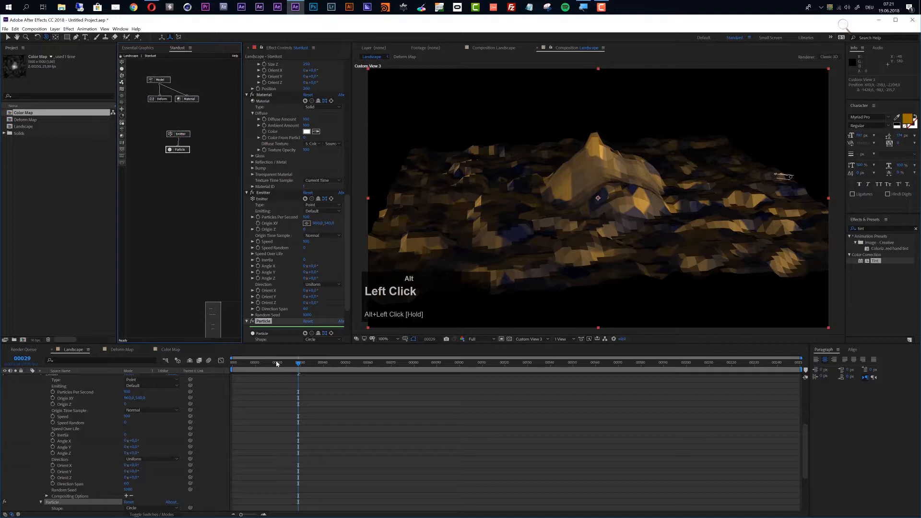
{"action": "left_click_drag", "start_coordinate": [280, 365], "coordinate": [335, 363]}
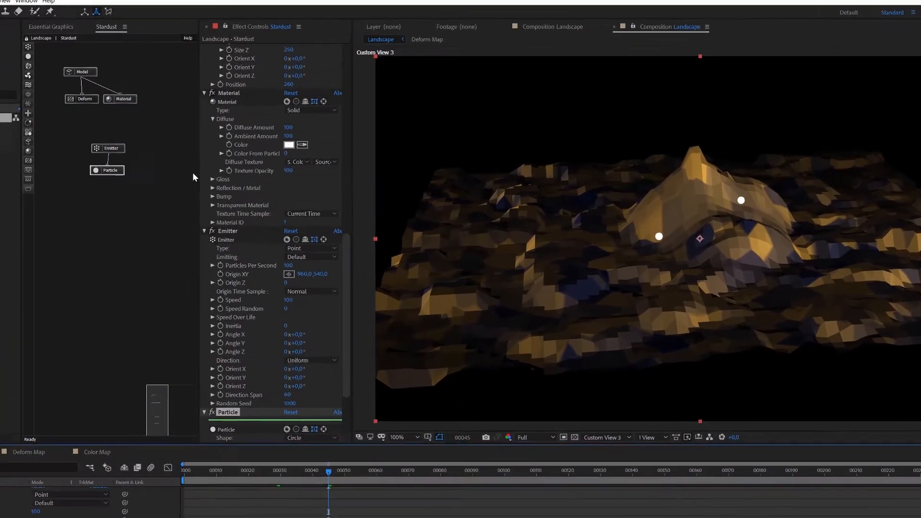
Try out the Model node's enable, solo and center-in-graph switches, leaving the node enabled.
{"action": "left_click", "coordinate": [81, 72], "text": "alt"}
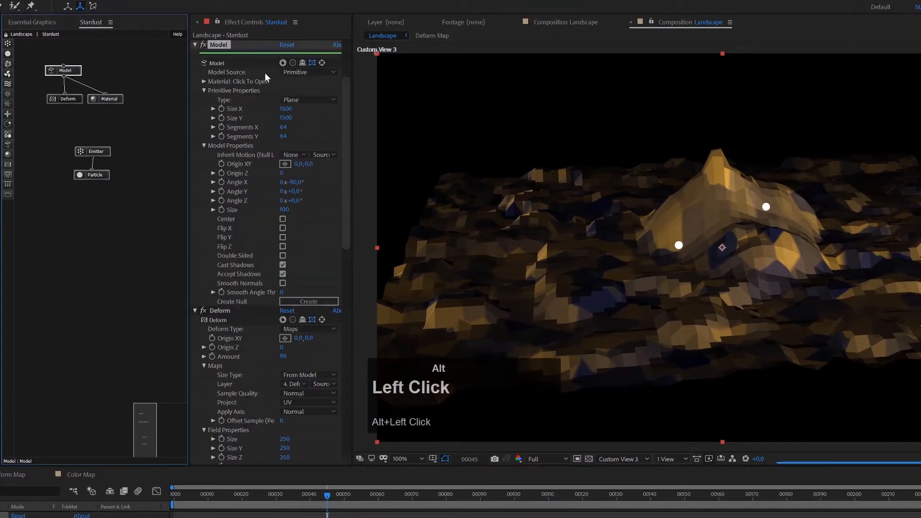
{"action": "left_click", "coordinate": [283, 63], "text": "alt"}
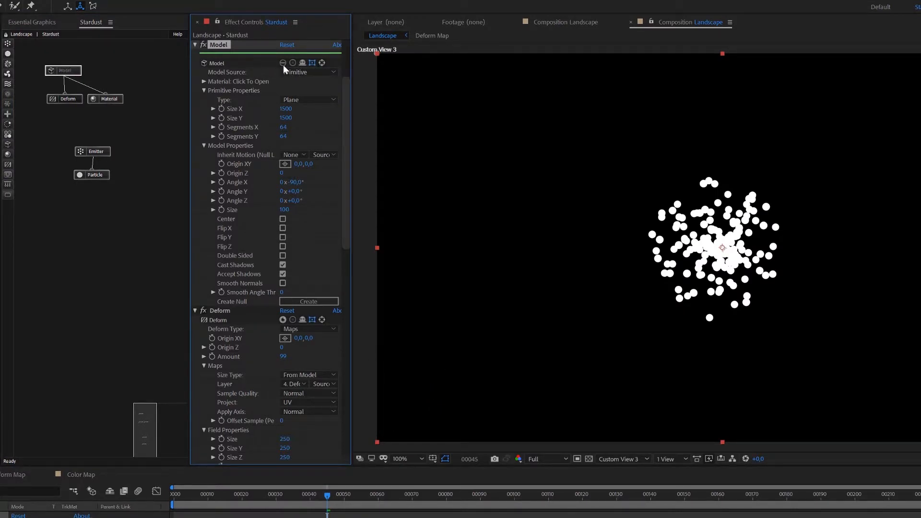
{"action": "left_click", "coordinate": [283, 64], "text": "alt"}
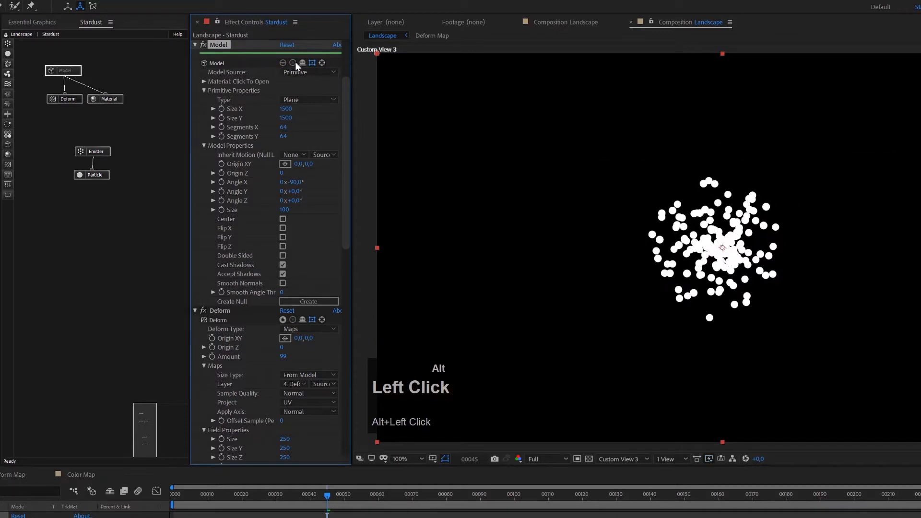
{"action": "left_click", "coordinate": [294, 62], "text": "alt"}
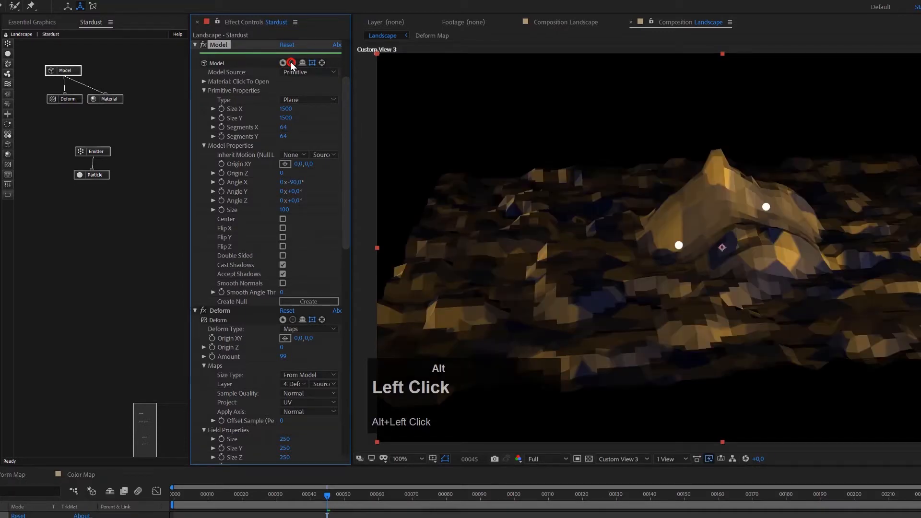
{"action": "left_click", "coordinate": [291, 62], "text": "alt"}
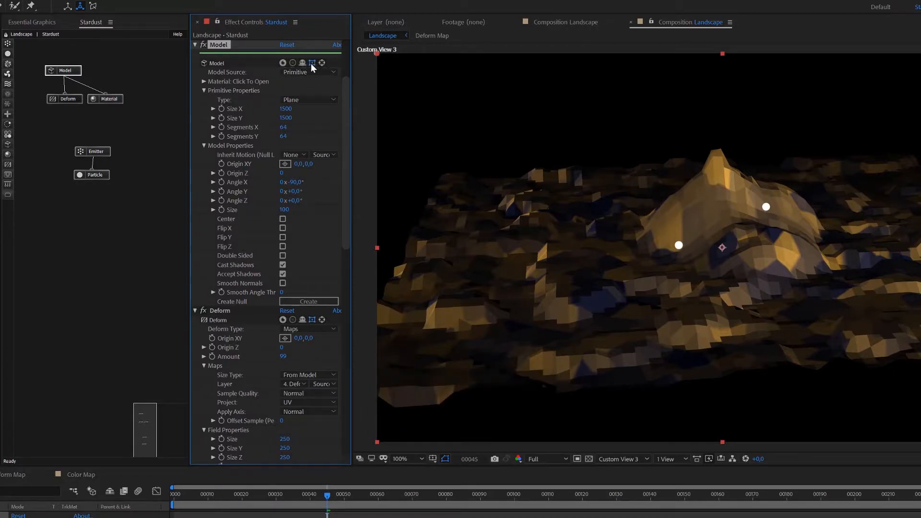
{"action": "left_click", "coordinate": [323, 61]}
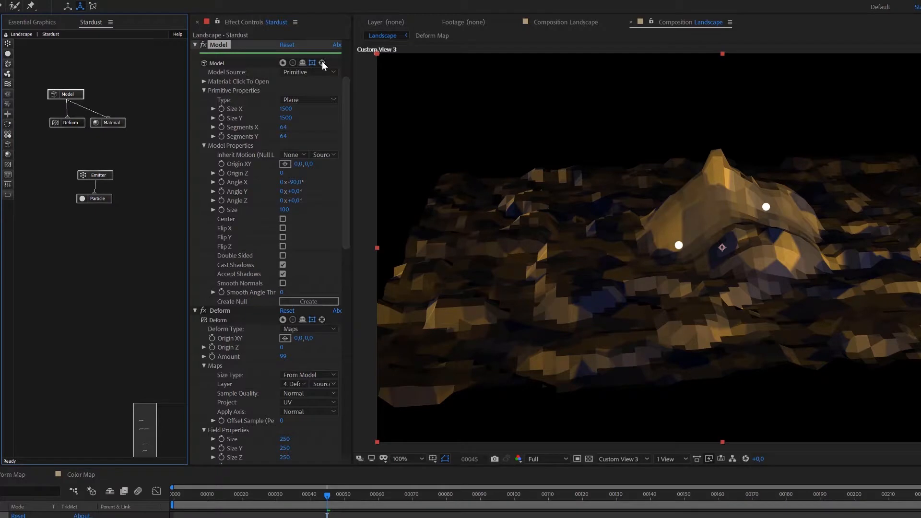
{"action": "left_click", "coordinate": [322, 61], "text": "alt"}
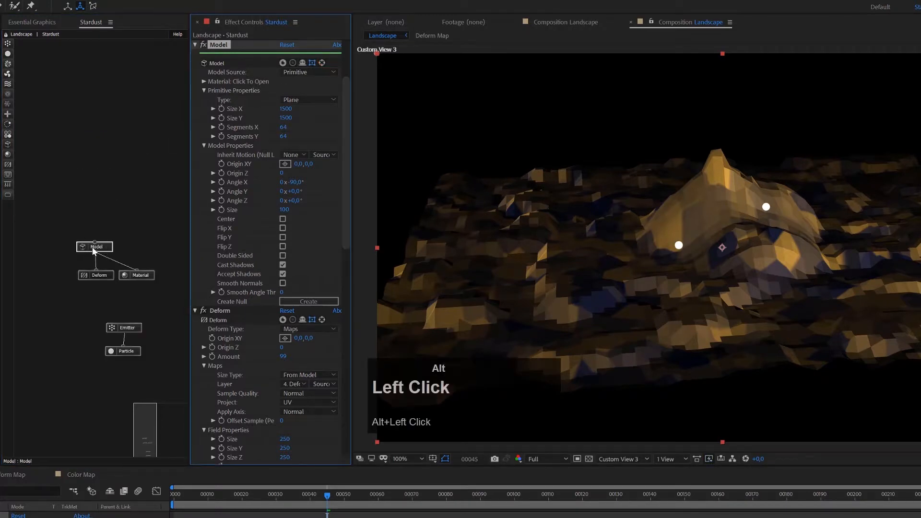
Disable the Model node and center the node graph on the Emitter node.
{"action": "left_click", "coordinate": [282, 63], "text": "alt"}
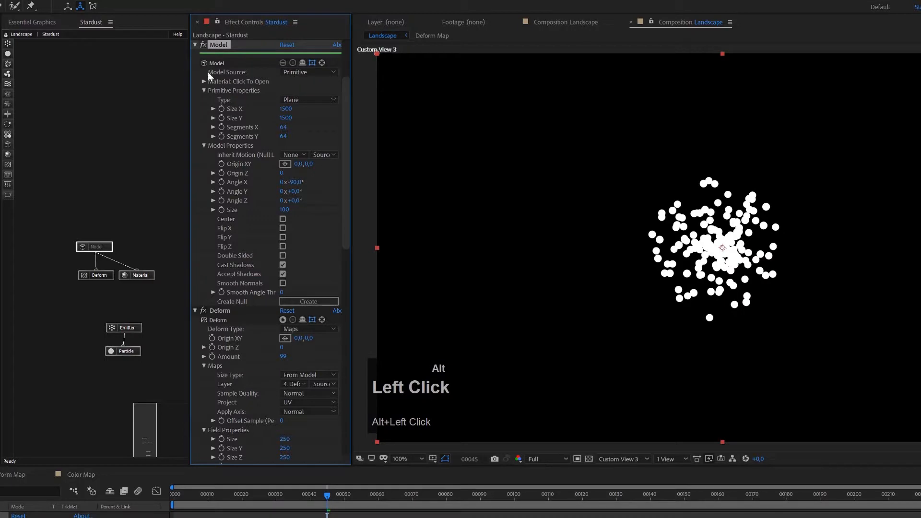
{"action": "left_click", "coordinate": [134, 327]}
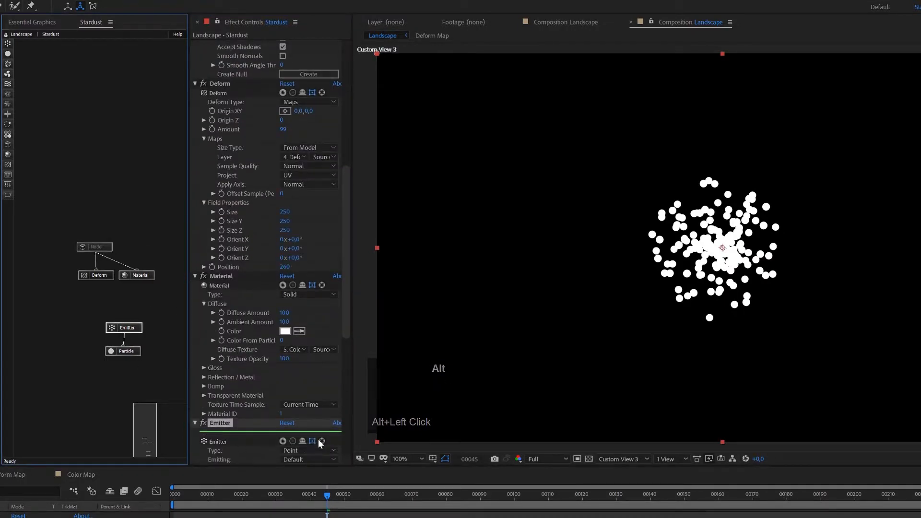
{"action": "left_click", "coordinate": [321, 440], "text": "alt"}
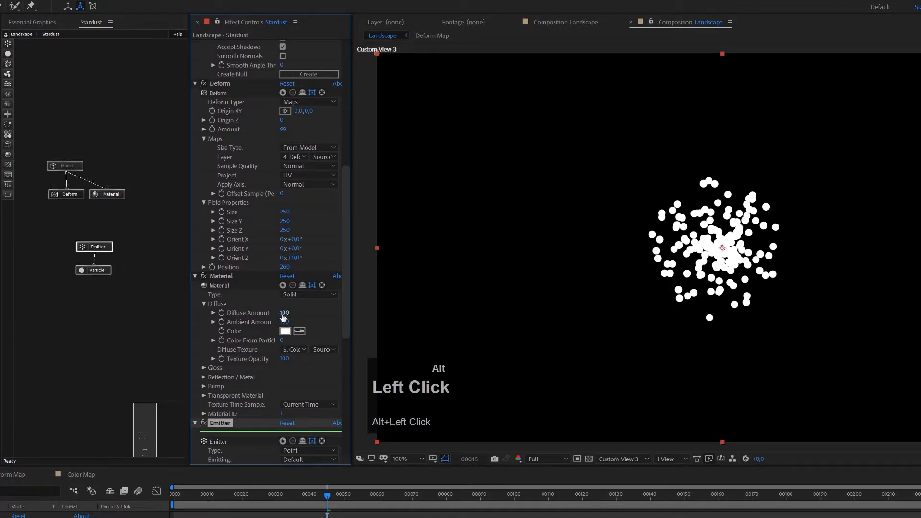
Set the Emitter's type to Grid, its emitting mode to Once and its speed to 0.
{"action": "scroll", "coordinate": [269, 342], "scroll_direction": "down", "scroll_amount": 6}
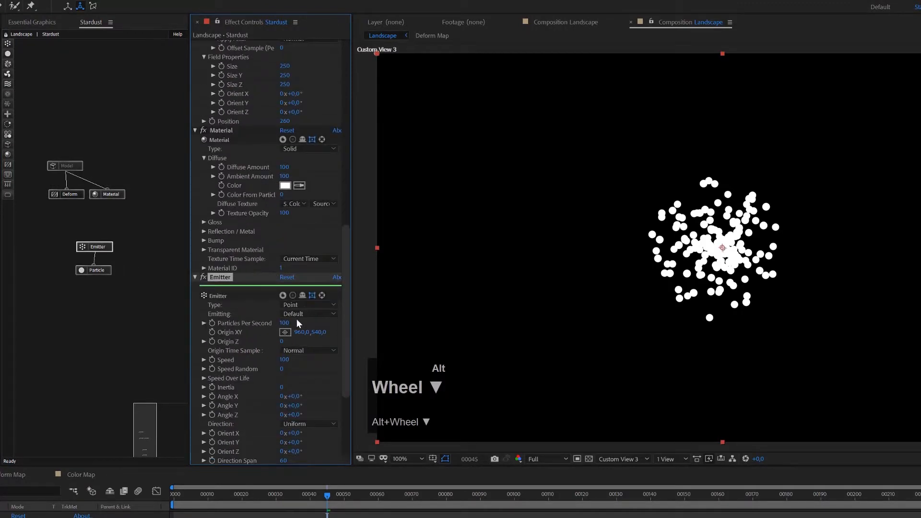
{"action": "left_click", "coordinate": [304, 306]}
{"action": "left_click", "coordinate": [309, 378]}
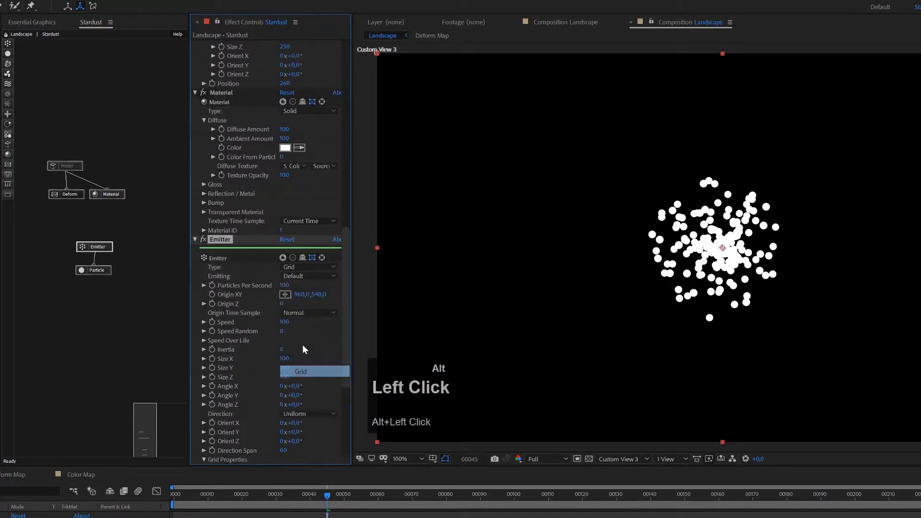
{"action": "left_click", "coordinate": [298, 277]}
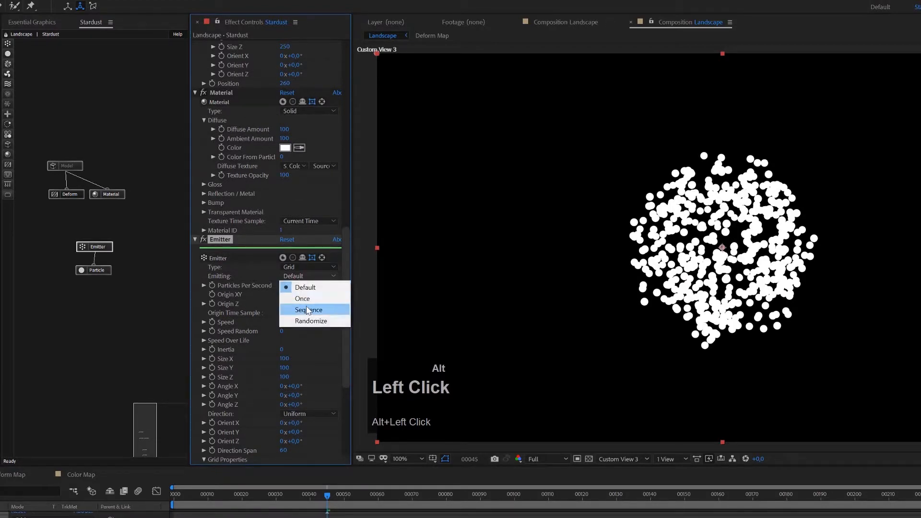
{"action": "left_click", "coordinate": [306, 299]}
{"action": "left_click", "coordinate": [286, 323]}
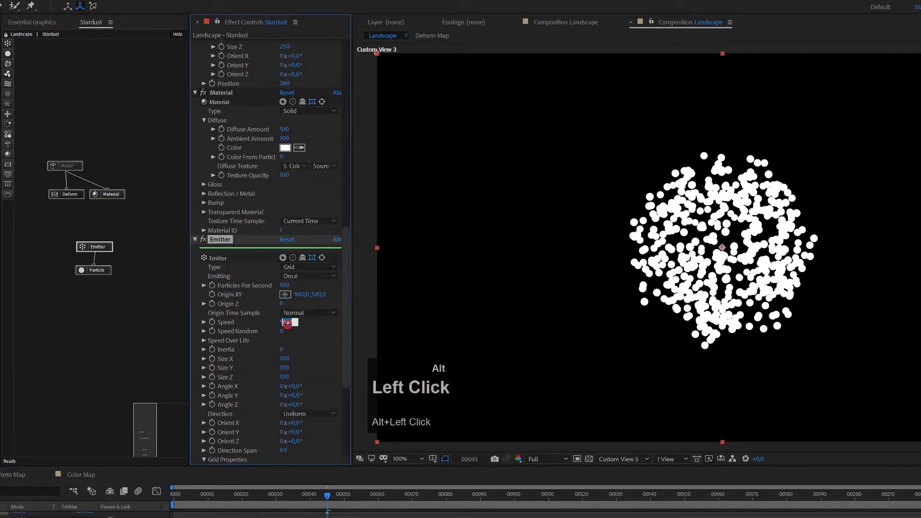
{"action": "type", "text": "0"}
{"action": "key", "text": "Return"}
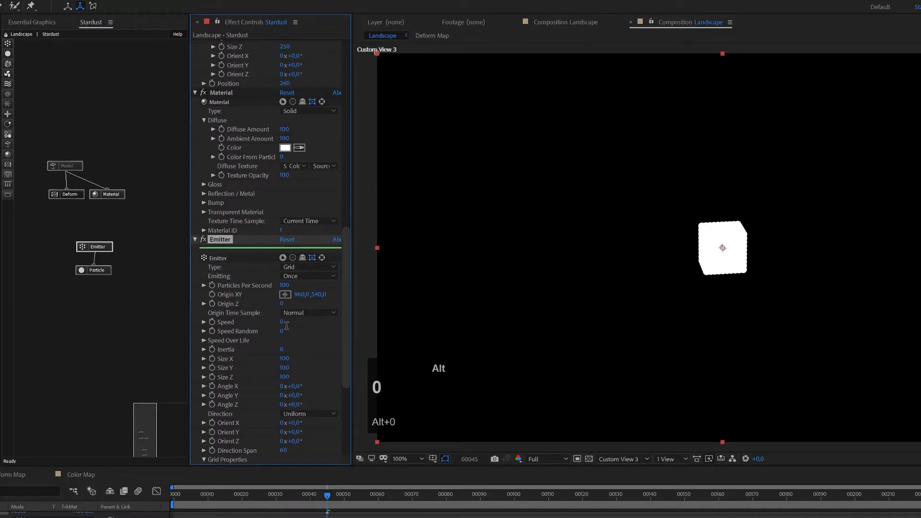
Set the Emitter's Size X to 1500, Size Y to 1 and Size Z to 1500.
{"action": "left_click", "coordinate": [286, 359]}
{"action": "type", "text": "1500"}
{"action": "key", "text": "Tab"}
{"action": "type", "text": "1"}
{"action": "key", "text": "Tab"}
{"action": "type", "text": "150"}
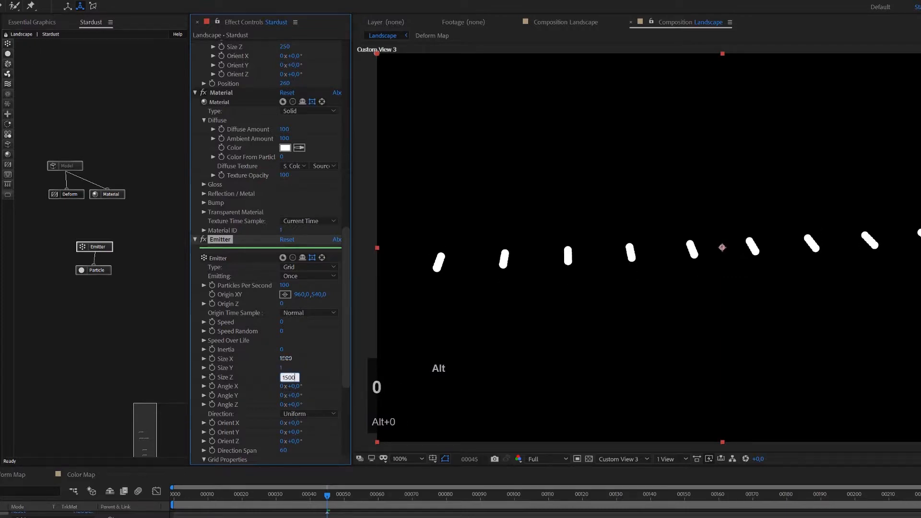
{"action": "type", "text": "0"}
{"action": "left_click", "coordinate": [303, 335], "text": "alt"}
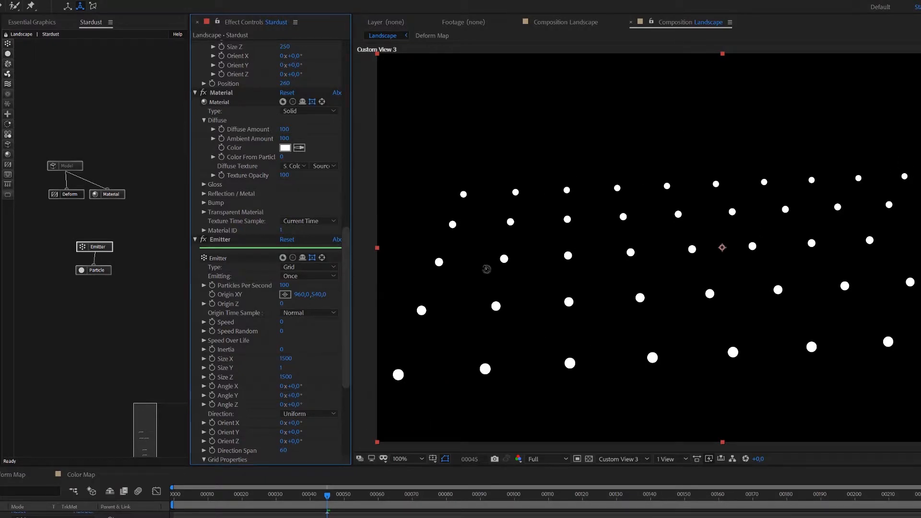
Set the Emitter's grid properties to 20 in X, 1 in Y and 20 in Z.
{"action": "scroll", "coordinate": [319, 371], "scroll_direction": "down", "scroll_amount": 3}
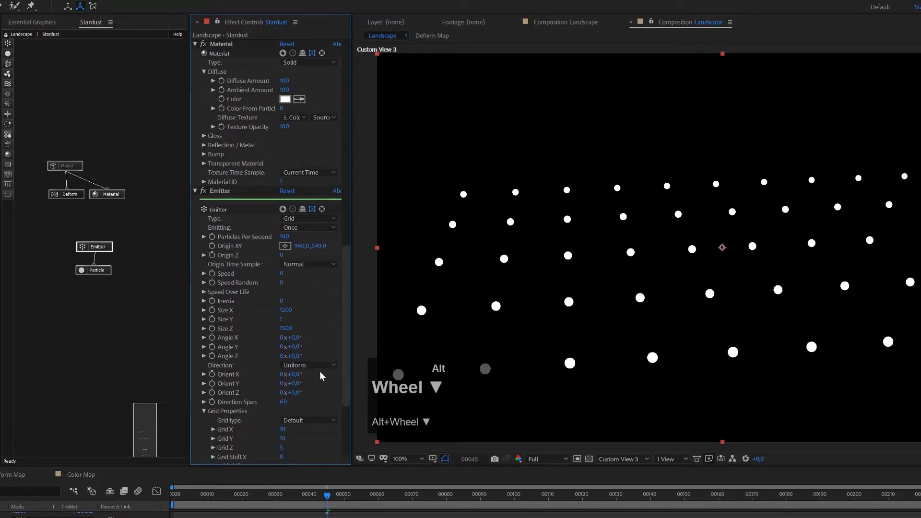
{"action": "scroll", "coordinate": [320, 381], "scroll_direction": "down", "scroll_amount": 1}
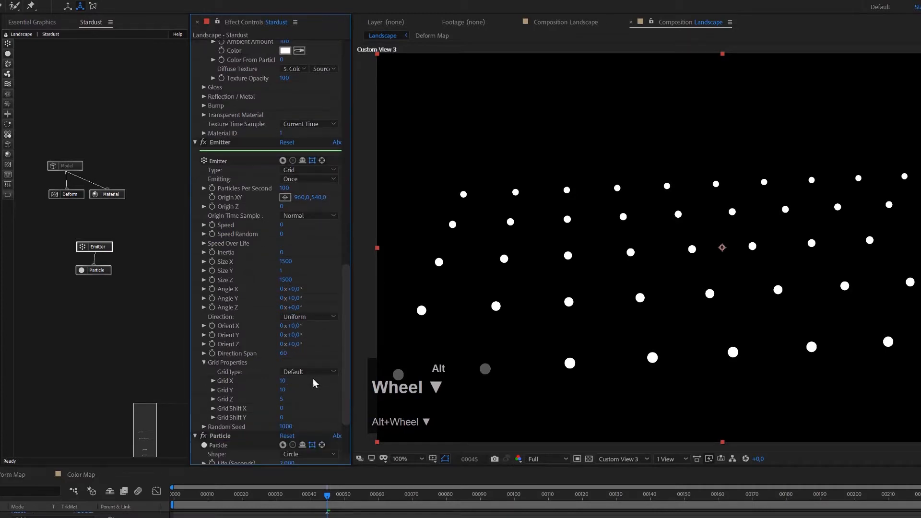
{"action": "left_click", "coordinate": [289, 382]}
{"action": "type", "text": "20"}
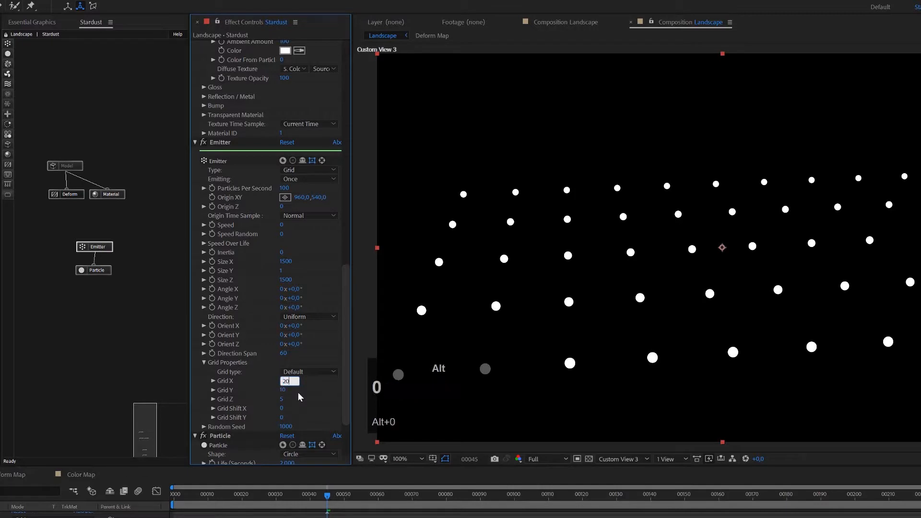
{"action": "key", "text": "Tab"}
{"action": "type", "text": "1"}
{"action": "key", "text": "Tab"}
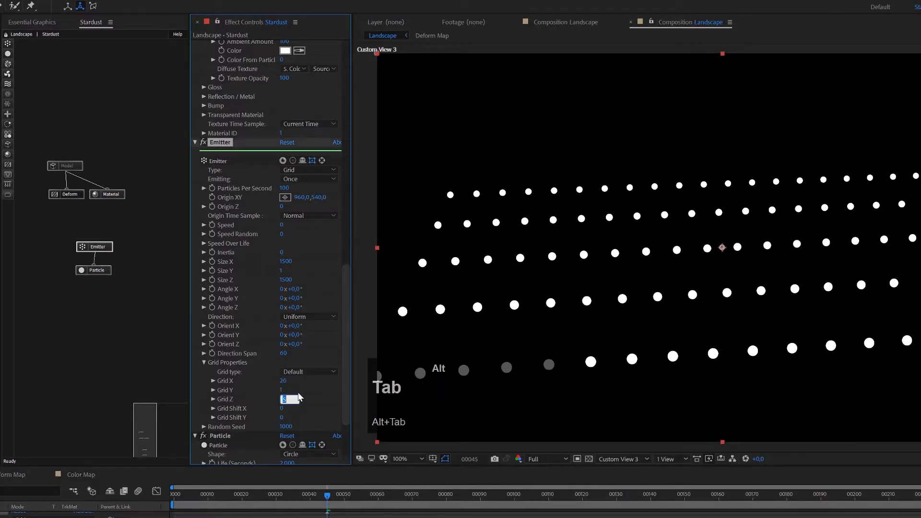
{"action": "type", "text": "20"}
{"action": "key", "text": "Return"}
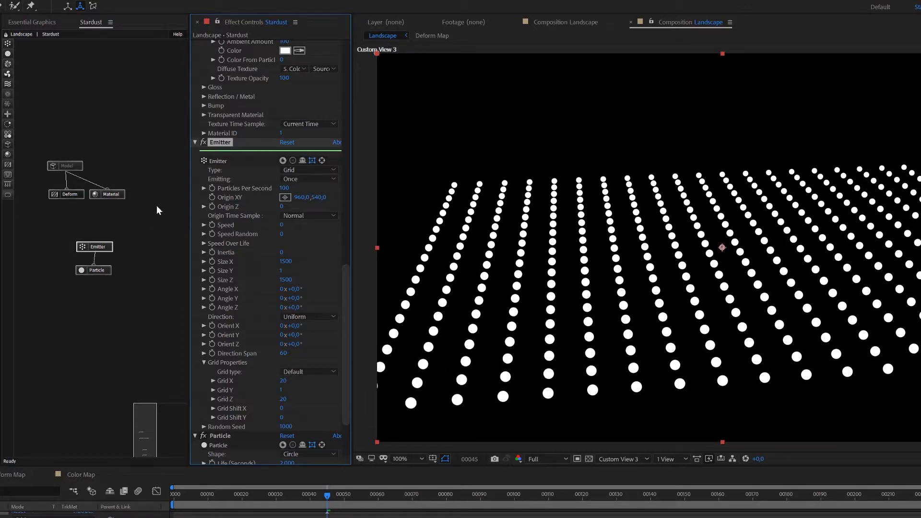
Re-enable the Model node and add a Field node connected below the Particle node.
{"action": "left_click", "coordinate": [74, 167], "text": "alt"}
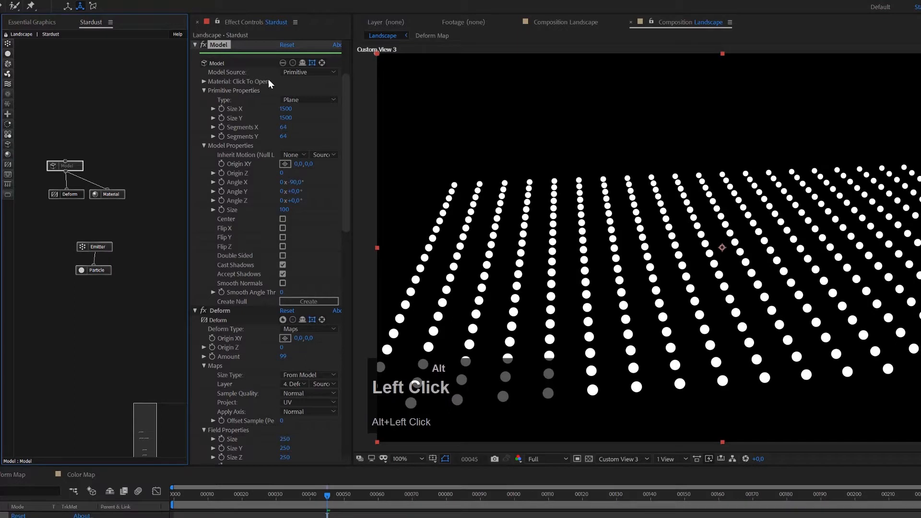
{"action": "left_click", "coordinate": [282, 62]}
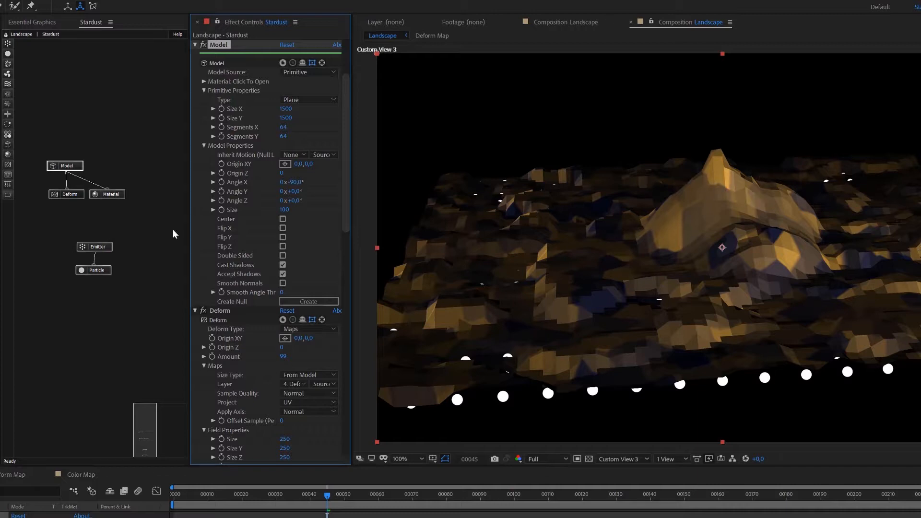
{"action": "left_click", "coordinate": [10, 89], "text": "alt"}
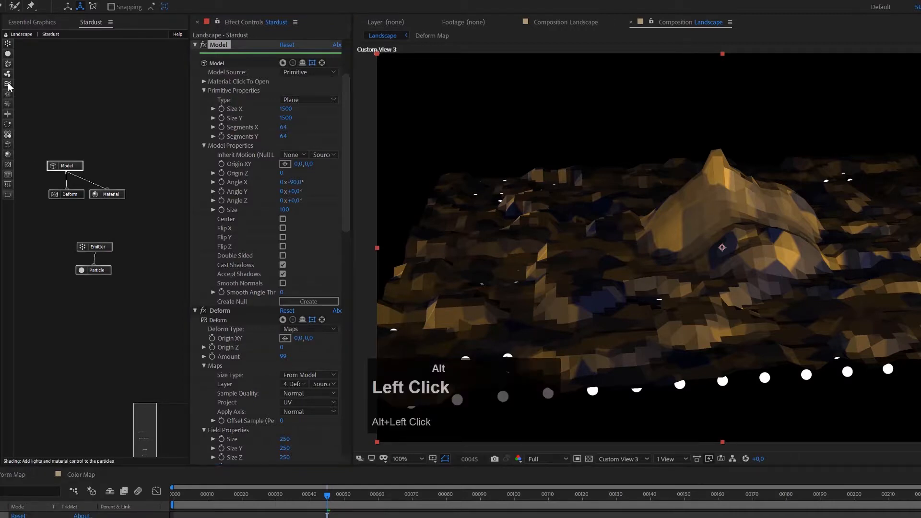
{"action": "left_click_drag", "start_coordinate": [20, 98], "coordinate": [94, 294]}
Set the Field's type to Maps, using the Deform Map layer as its source and Layer as the map type.
{"action": "scroll", "coordinate": [291, 382], "scroll_direction": "down", "scroll_amount": 3}
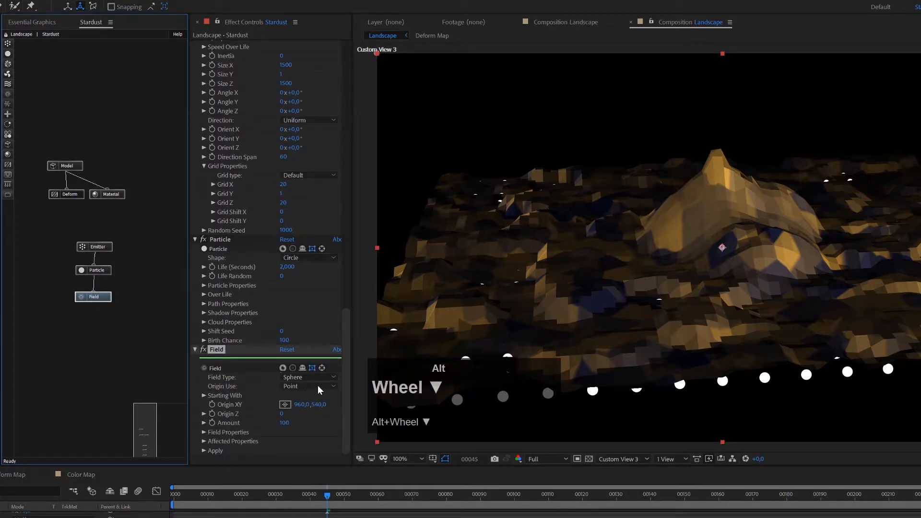
{"action": "left_click", "coordinate": [314, 379], "text": "alt"}
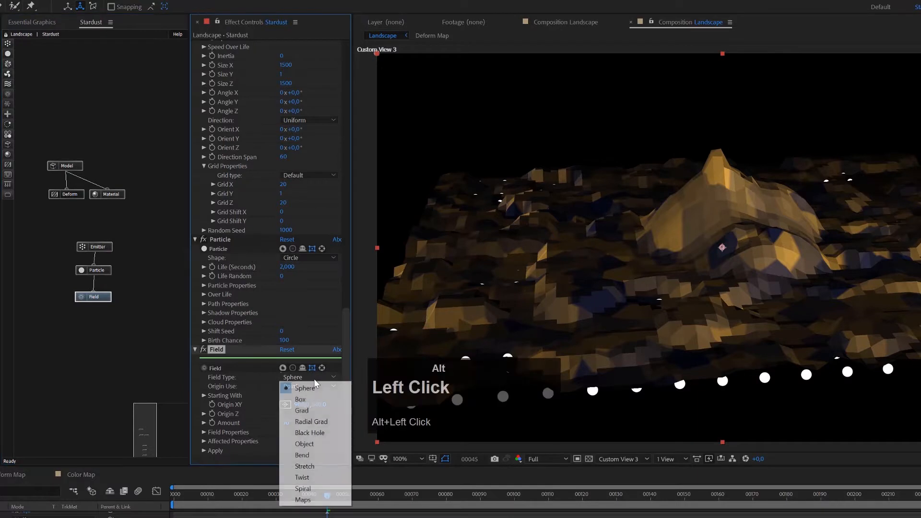
{"action": "left_click", "coordinate": [307, 499]}
{"action": "scroll", "coordinate": [268, 417], "scroll_direction": "down", "scroll_amount": 3}
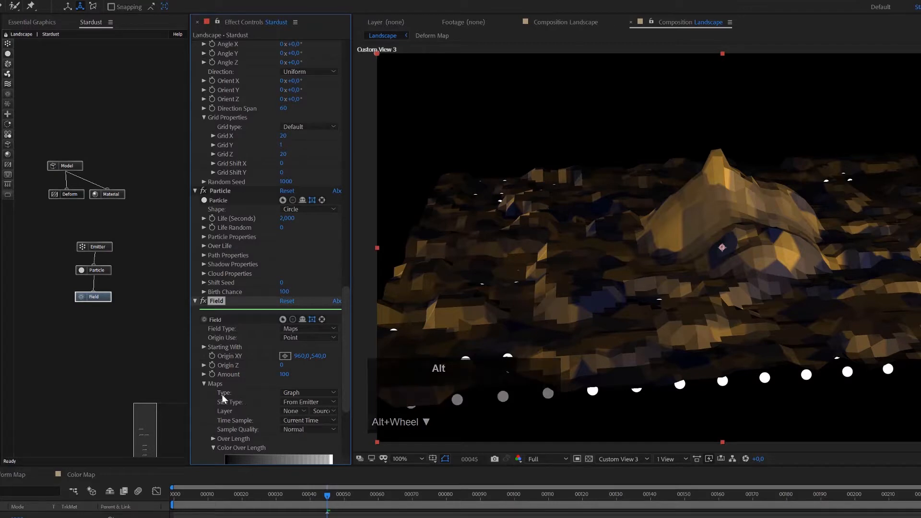
{"action": "left_click", "coordinate": [285, 411], "text": "alt"}
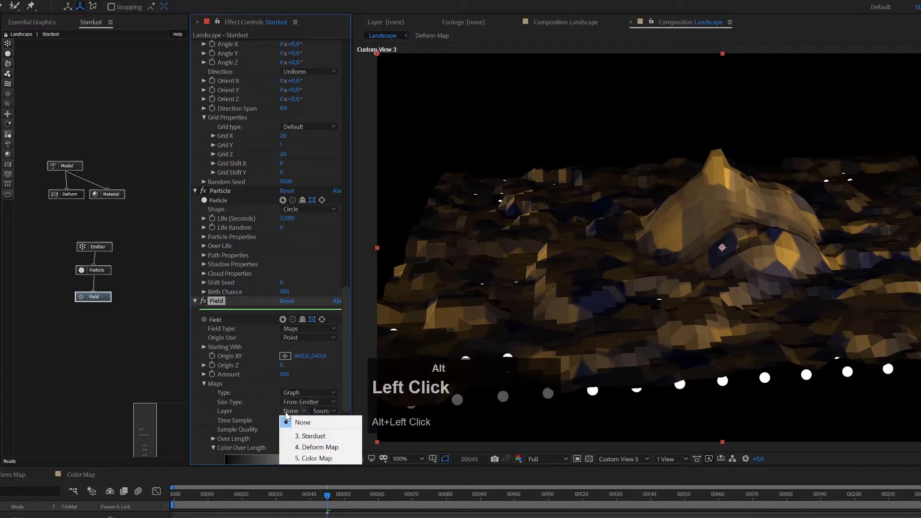
{"action": "left_click", "coordinate": [310, 447]}
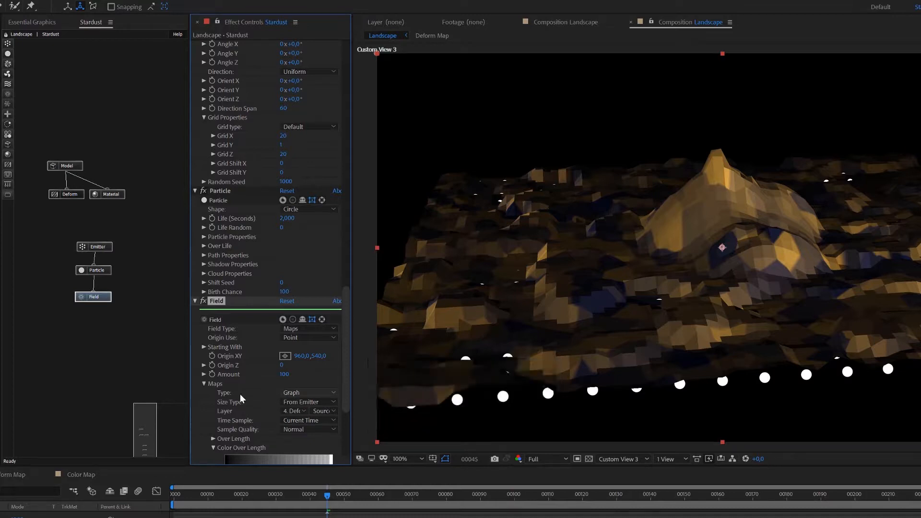
{"action": "left_click", "coordinate": [304, 393], "text": "alt"}
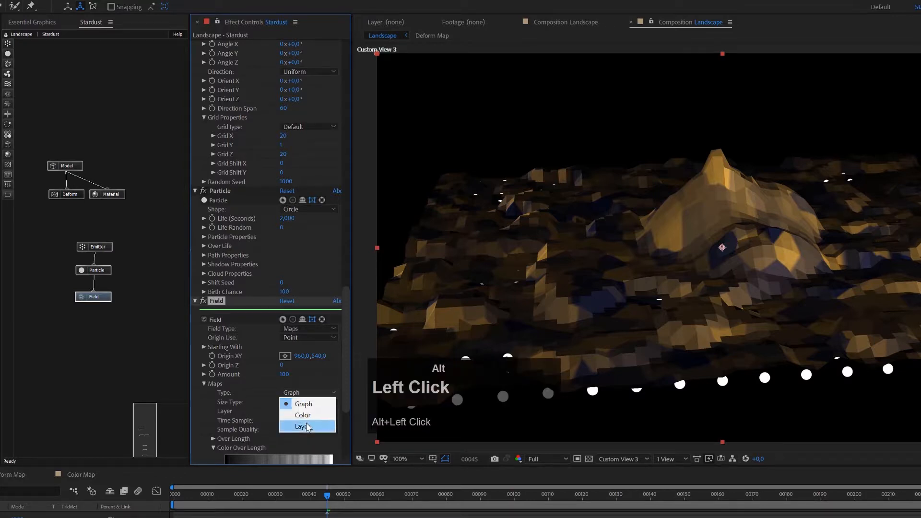
{"action": "left_click", "coordinate": [301, 413]}
Make the Field map affect Position, projected on XZ and applied along the Y axis.
{"action": "scroll", "coordinate": [254, 376], "scroll_direction": "down", "scroll_amount": 5}
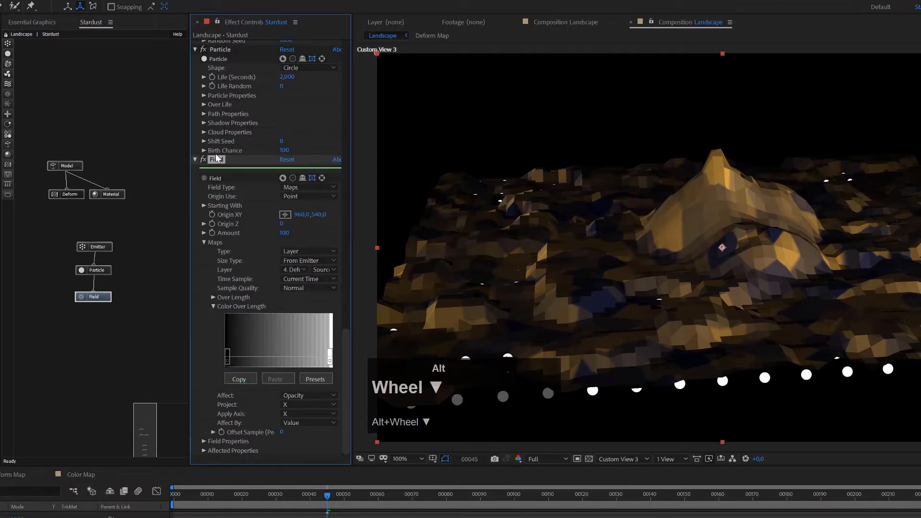
{"action": "left_click", "coordinate": [296, 396], "text": "alt"}
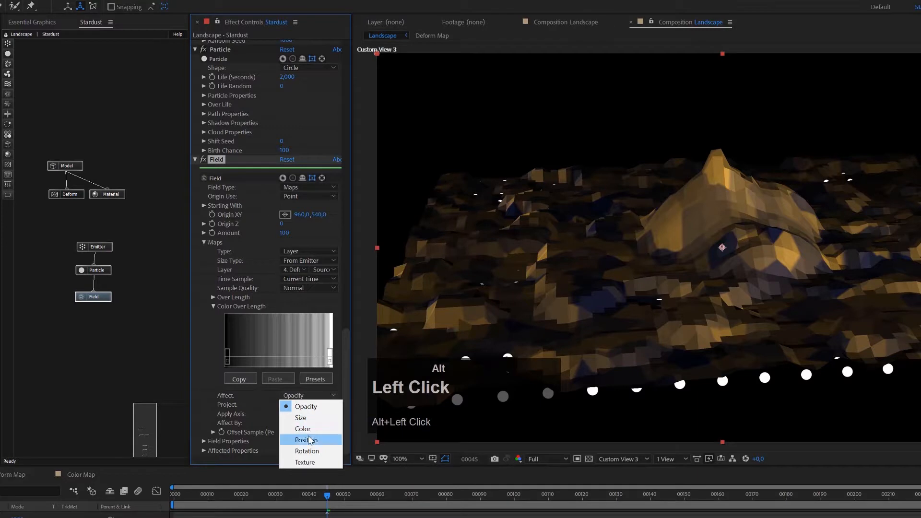
{"action": "left_click", "coordinate": [310, 440]}
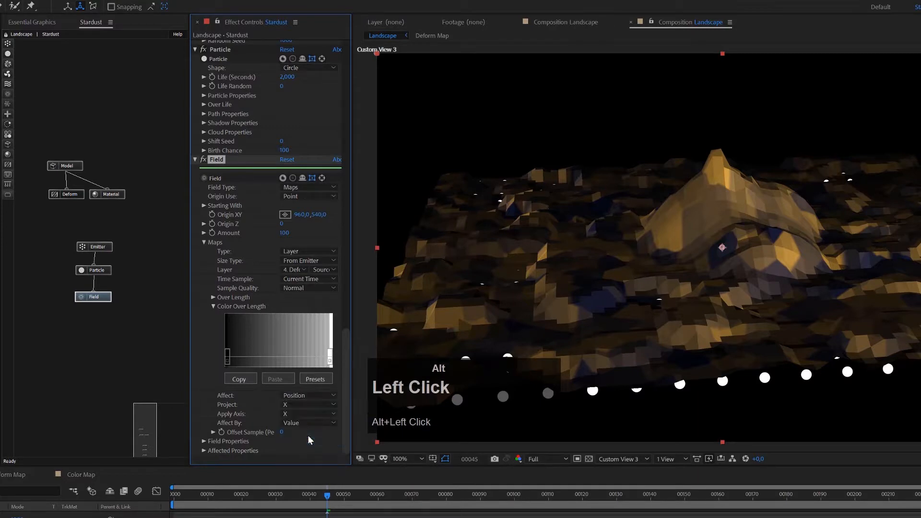
{"action": "left_click", "coordinate": [289, 405]}
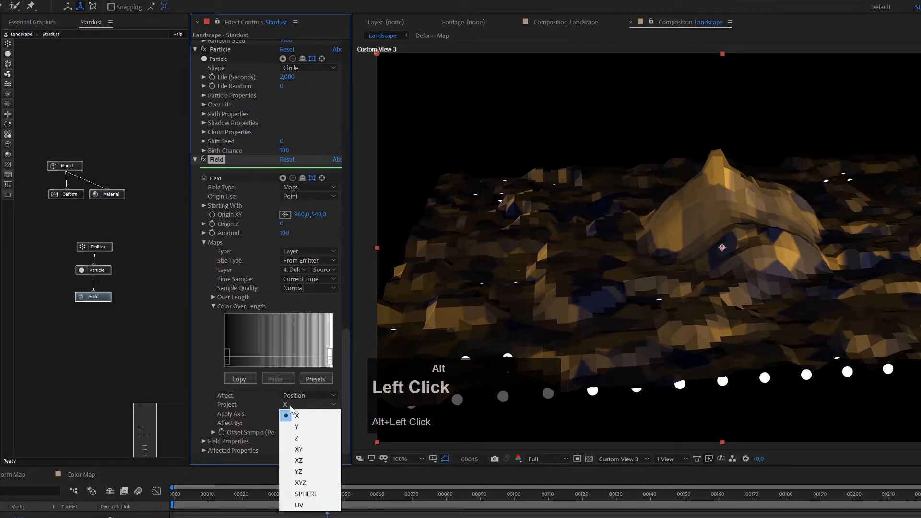
{"action": "left_click", "coordinate": [299, 460]}
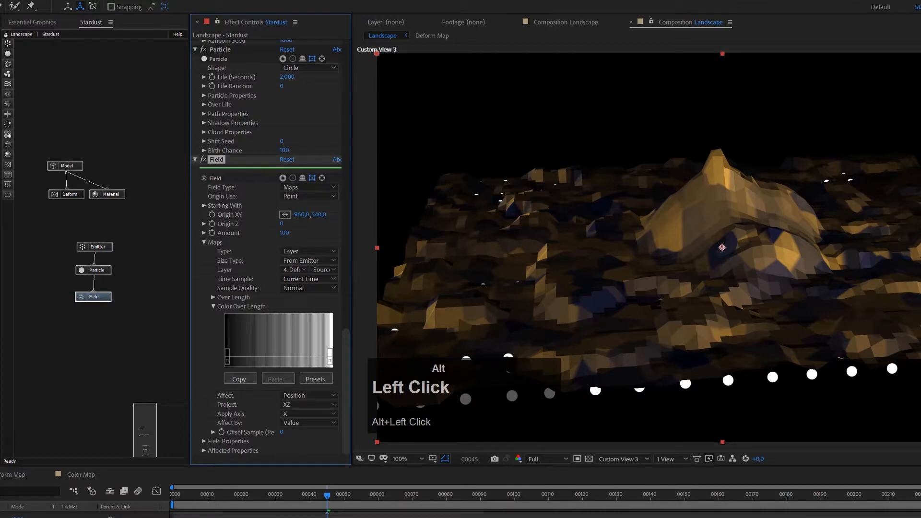
{"action": "left_click", "coordinate": [315, 416]}
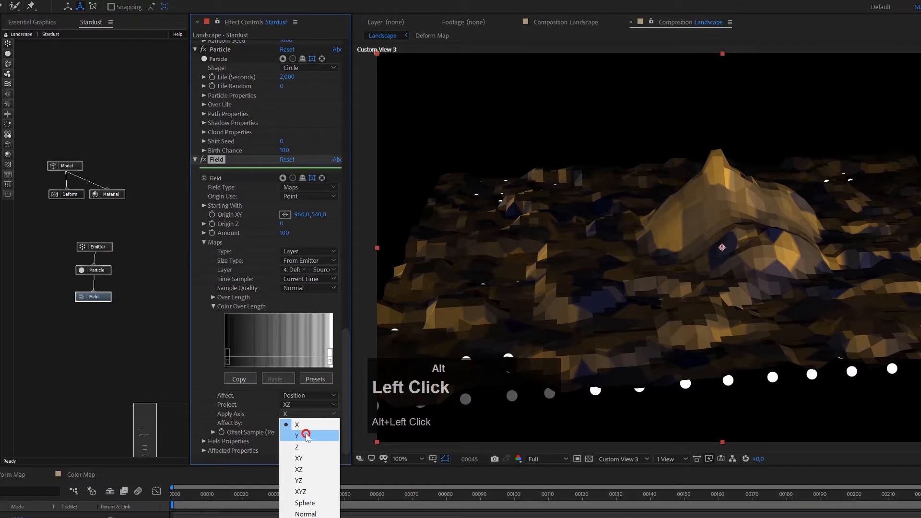
{"action": "left_click", "coordinate": [307, 435]}
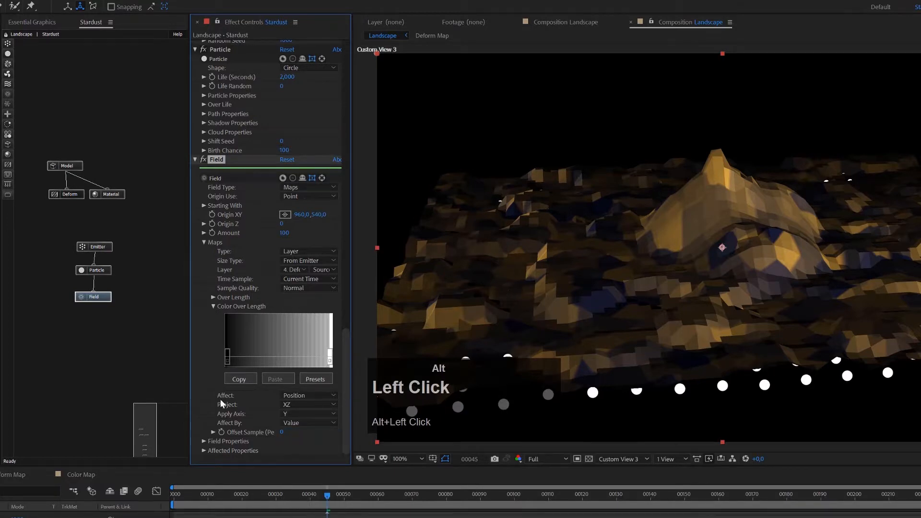
Lower the Field's Offset Sample to -40 and try out its Amount, leaving it at 100.
{"action": "left_click", "coordinate": [284, 433], "text": "alt"}
{"action": "left_click_drag", "start_coordinate": [285, 434], "coordinate": [200, 430]}
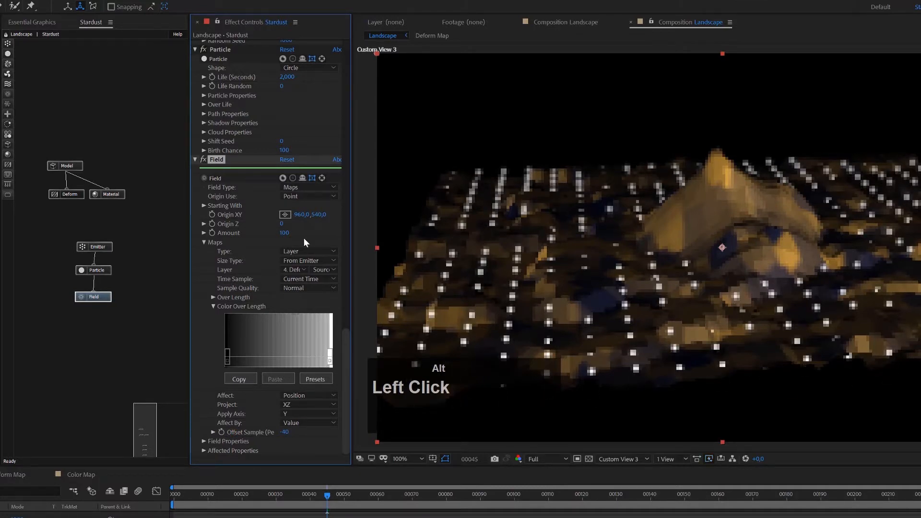
{"action": "left_click_drag", "start_coordinate": [285, 233], "coordinate": [286, 232]}
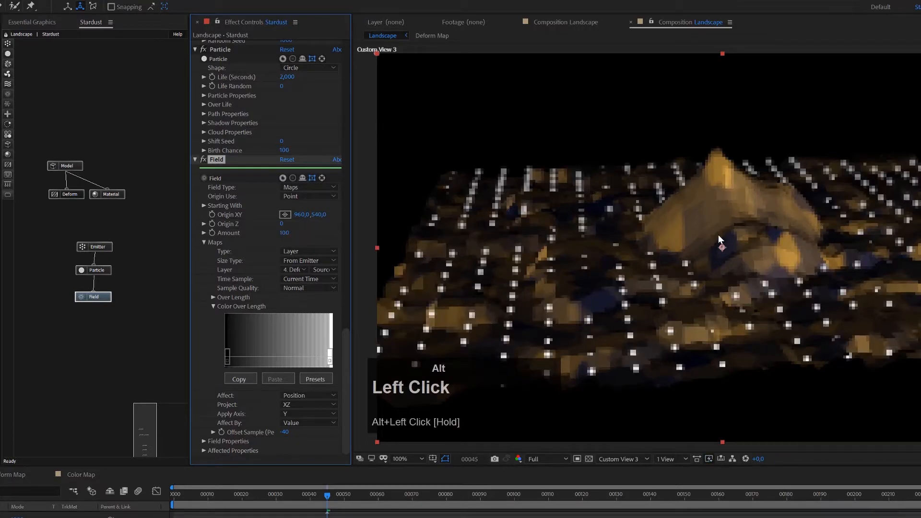
Set the Field's affected Size to 0, then raise its affected Position and readjust Offset Sample to fit the particles to the terrain.
{"action": "left_click", "coordinate": [204, 451], "text": "alt"}
{"action": "scroll", "coordinate": [222, 453], "scroll_direction": "down", "scroll_amount": 1}
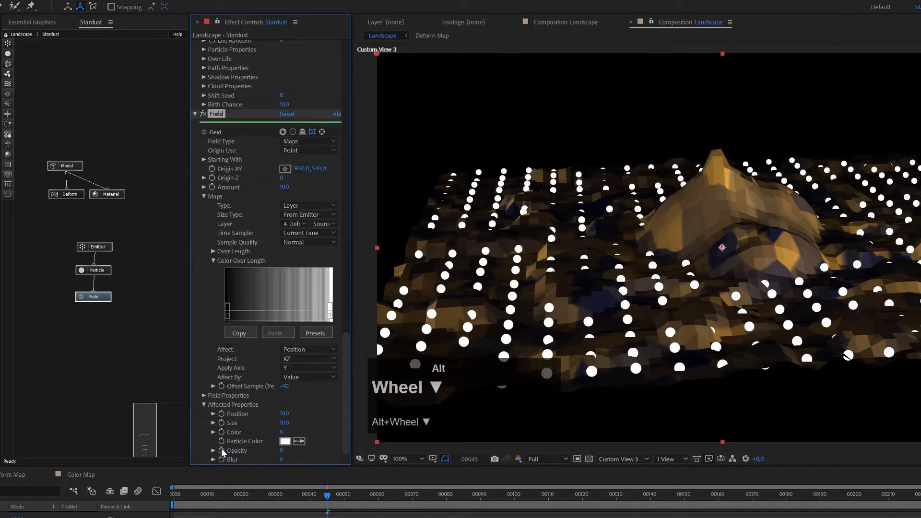
{"action": "left_click_drag", "start_coordinate": [287, 425], "coordinate": [230, 424]}
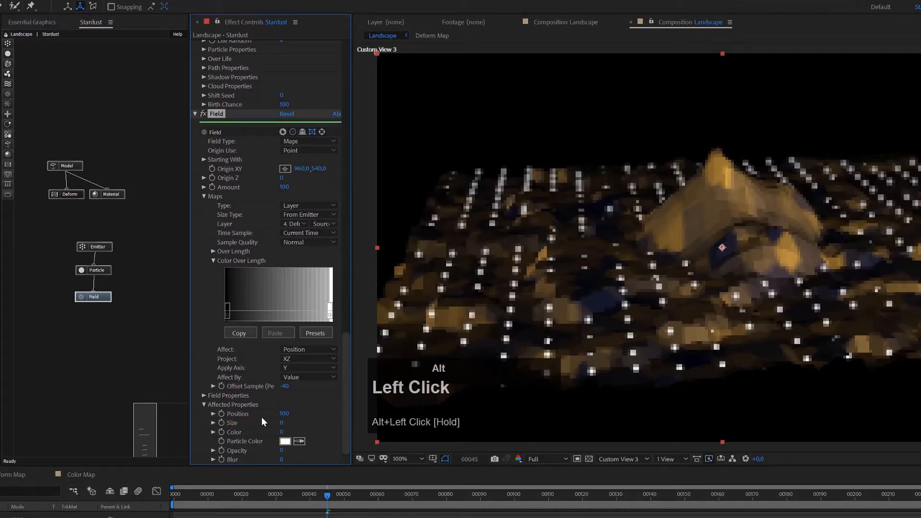
{"action": "left_click_drag", "start_coordinate": [283, 413], "coordinate": [418, 389]}
{"action": "mouse_move", "coordinate": [284, 386]}
{"action": "left_mouse_down"}
{"action": "mouse_move", "coordinate": [259, 386]}
{"action": "mouse_move", "coordinate": [344, 371]}
{"action": "mouse_move", "coordinate": [268, 373]}
{"action": "mouse_move", "coordinate": [283, 370]}
{"action": "left_mouse_up"}
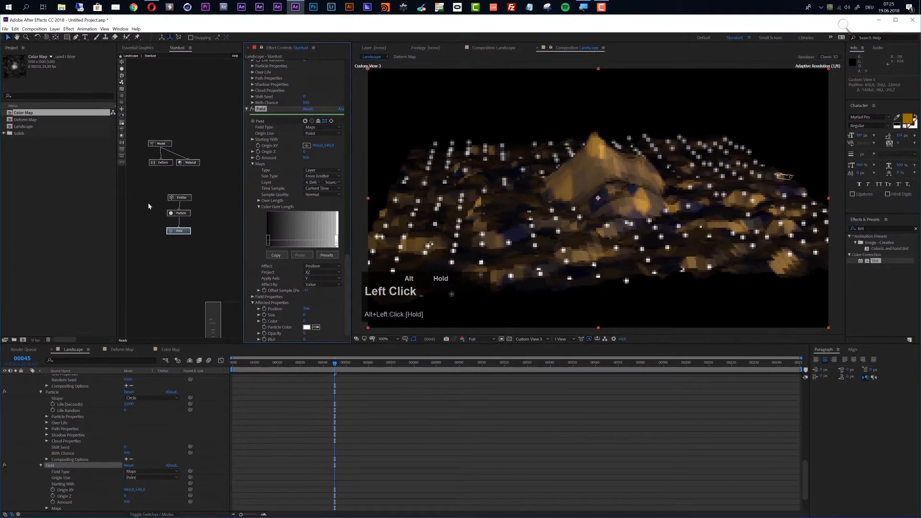
Duplicate the Deform Map composition in the project and rename the copy Position Map.
{"action": "left_click", "coordinate": [92, 168]}
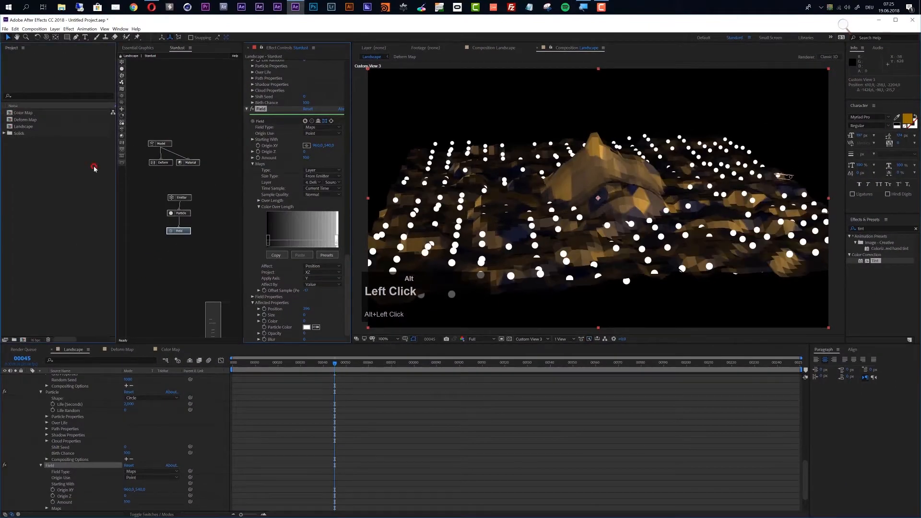
{"action": "left_click", "coordinate": [29, 120]}
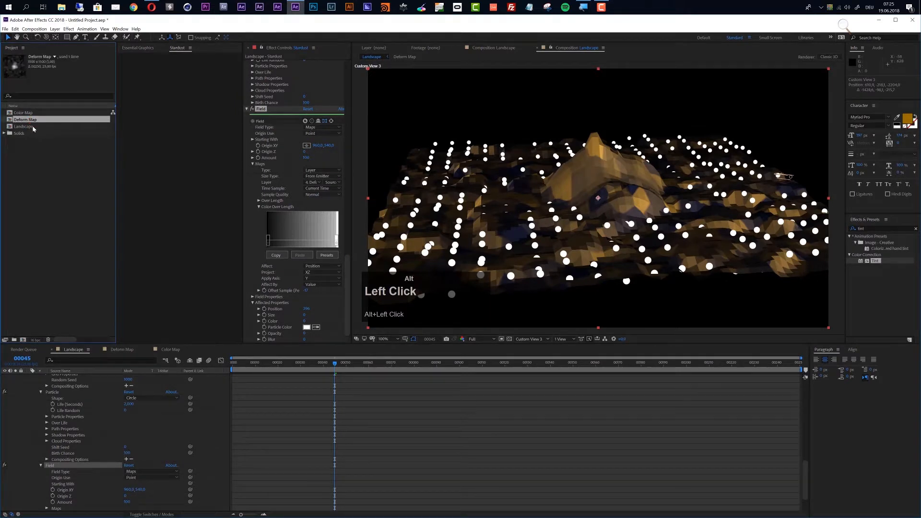
{"action": "key", "text": "ctrl+alt+d"}
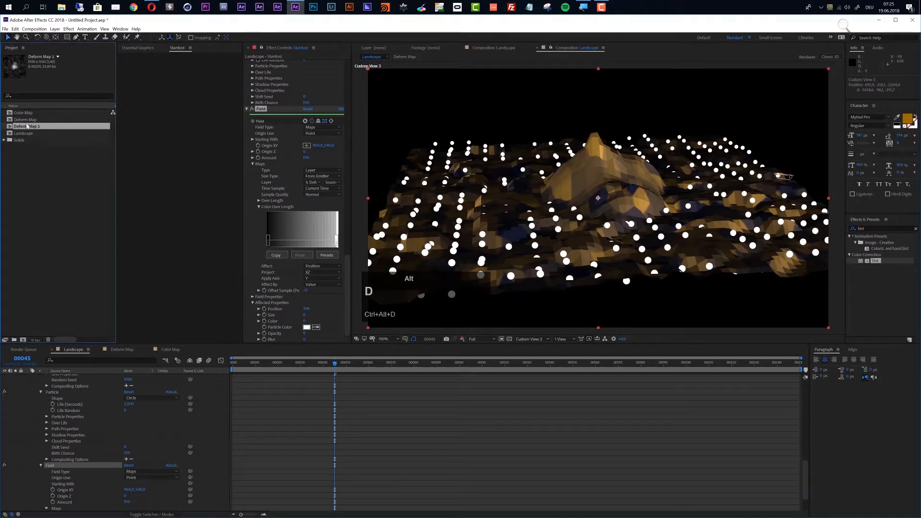
{"action": "key", "text": "Return"}
{"action": "type", "text": "Position Map"}
{"action": "key", "text": "Return"}
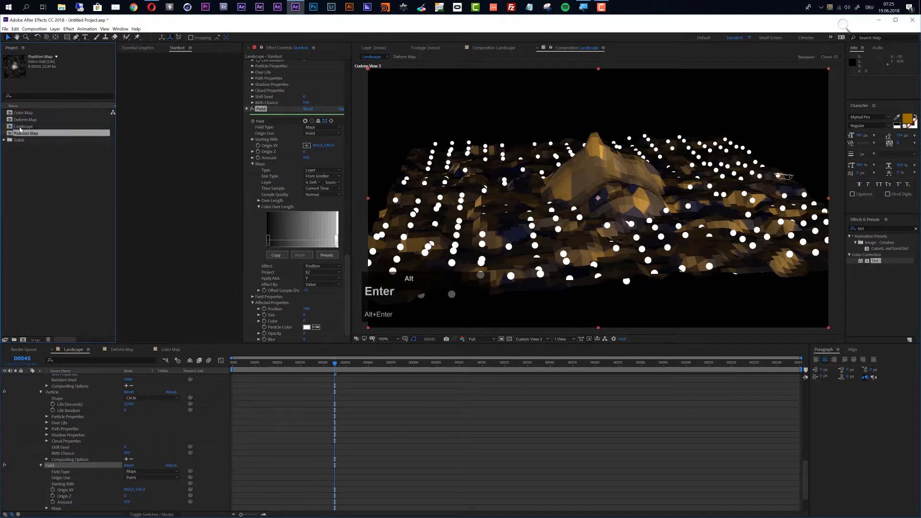
Add the Position Map composition as the bottom layer of the Landscape composition and turn off its visibility.
{"action": "left_click", "coordinate": [20, 473]}
{"action": "key", "text": "u"}
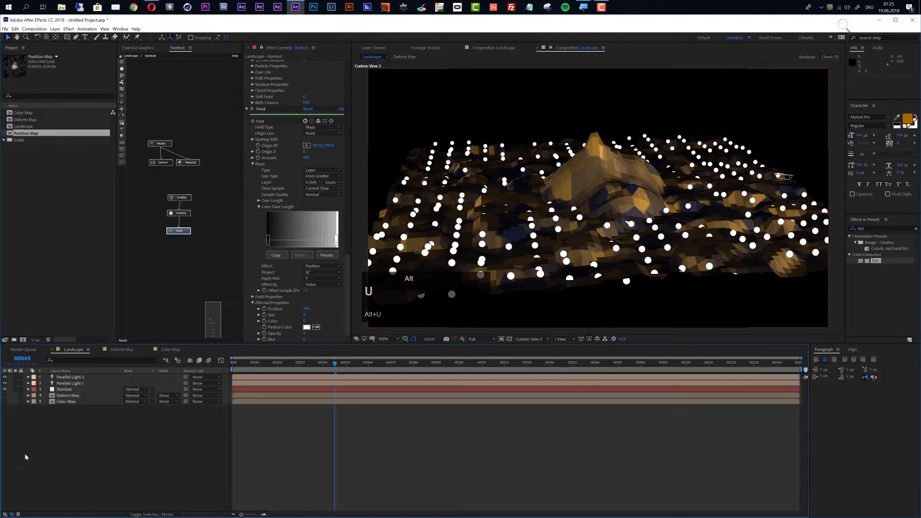
{"action": "left_click_drag", "start_coordinate": [24, 135], "coordinate": [48, 415]}
{"action": "left_click", "coordinate": [5, 408], "text": "alt"}
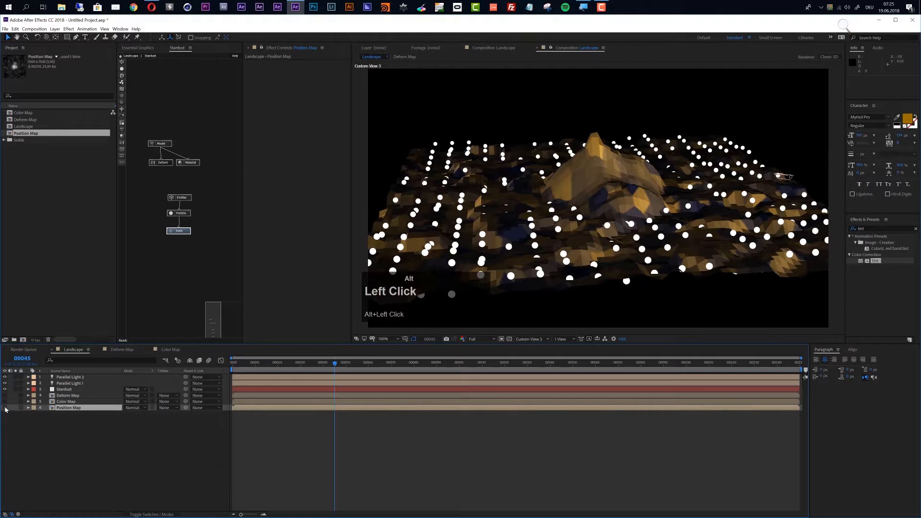
Add an adjustment layer above the layers in the Position Map composition and apply the Invert effect to it.
{"action": "double_click", "coordinate": [75, 408]}
{"action": "left_click", "coordinate": [60, 32]}
{"action": "mouse_move", "coordinate": [96, 37]}
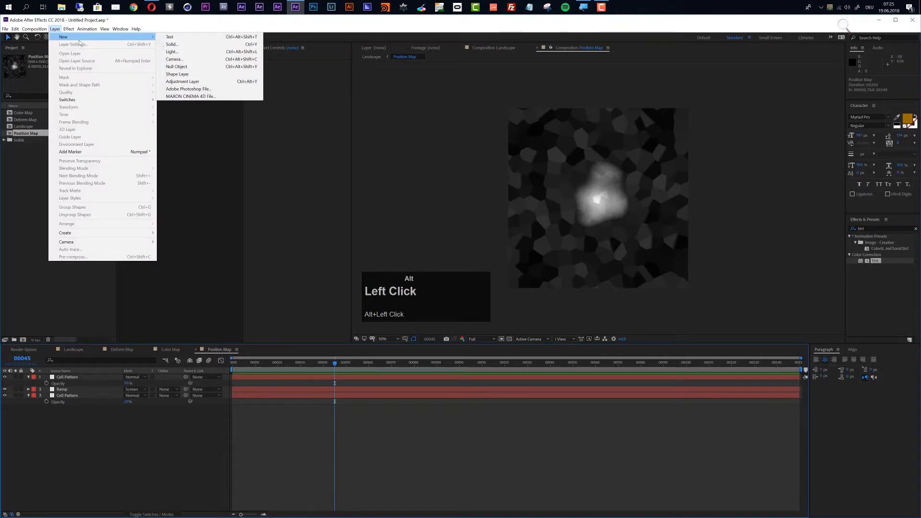
{"action": "left_click", "coordinate": [194, 81]}
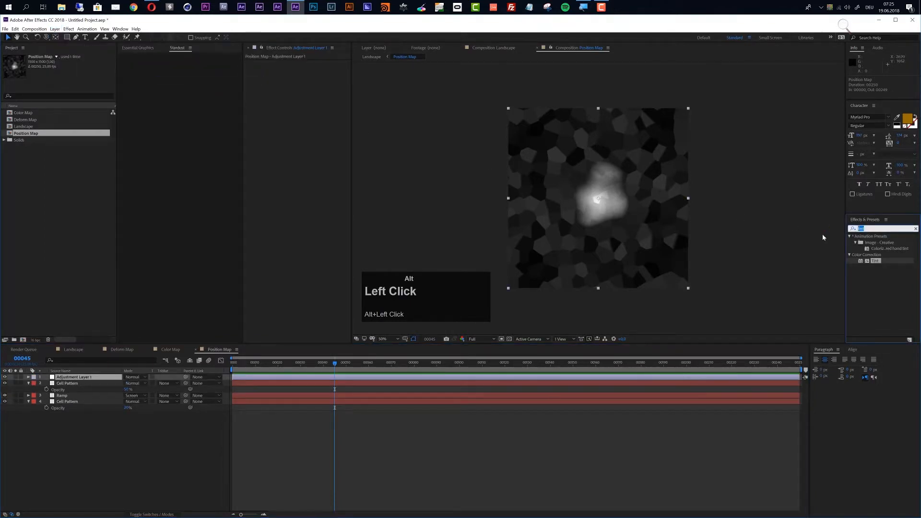
{"action": "type", "text": "invert"}
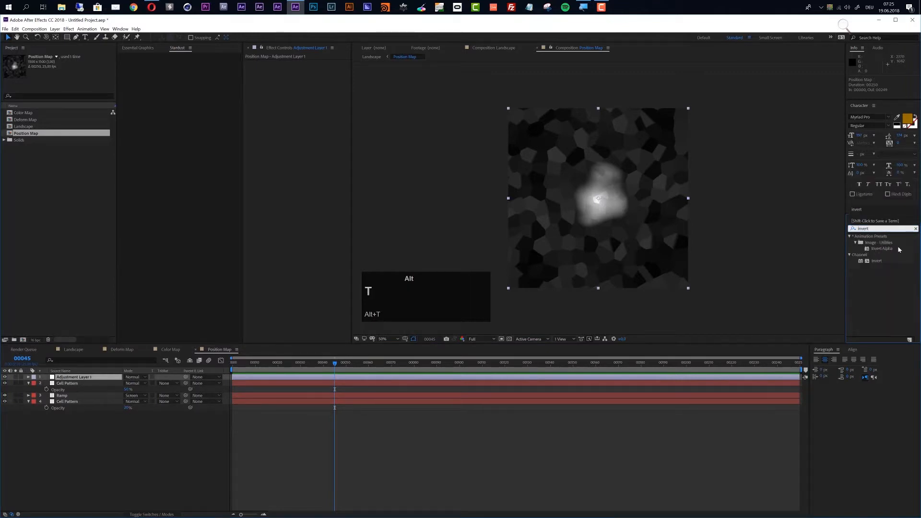
{"action": "left_click_drag", "start_coordinate": [880, 263], "coordinate": [531, 380]}
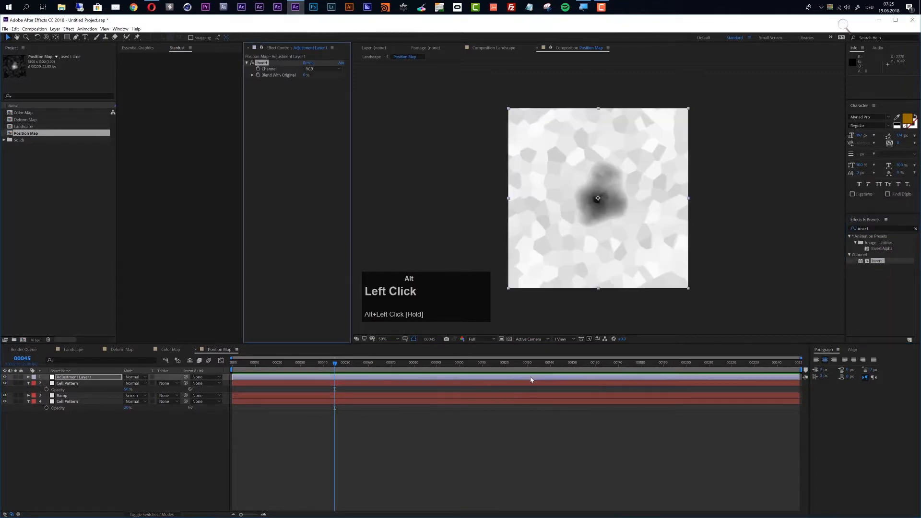
Use the Position Map layer as the map source of the Field on the Landscape composition's Stardust layer.
{"action": "left_click", "coordinate": [73, 350]}
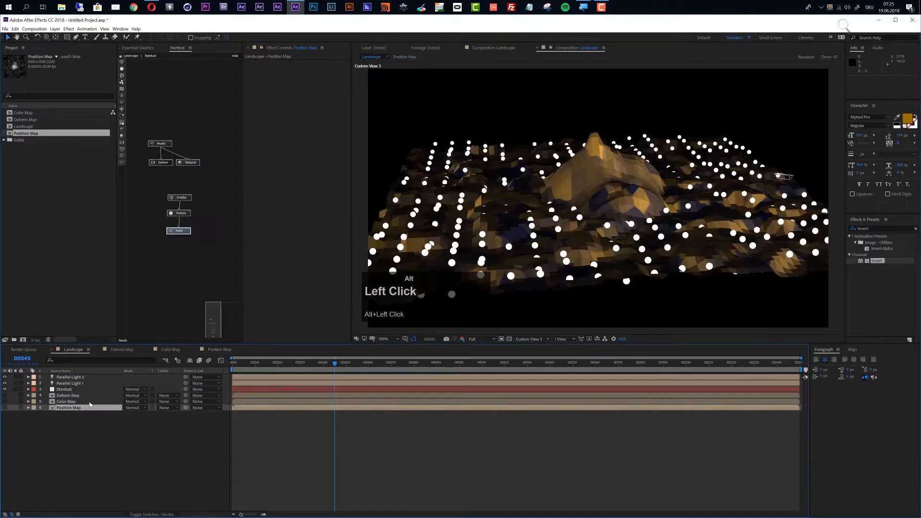
{"action": "left_click", "coordinate": [66, 389]}
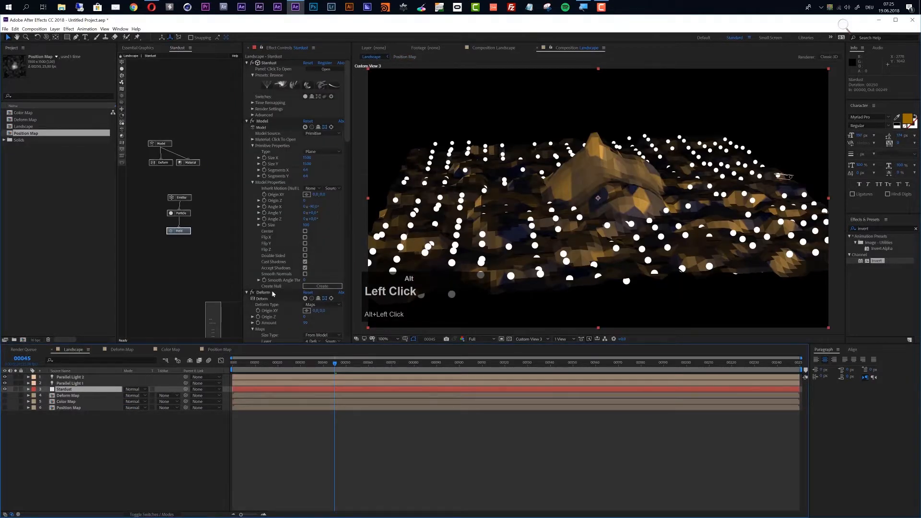
{"action": "left_click", "coordinate": [182, 232], "text": "alt"}
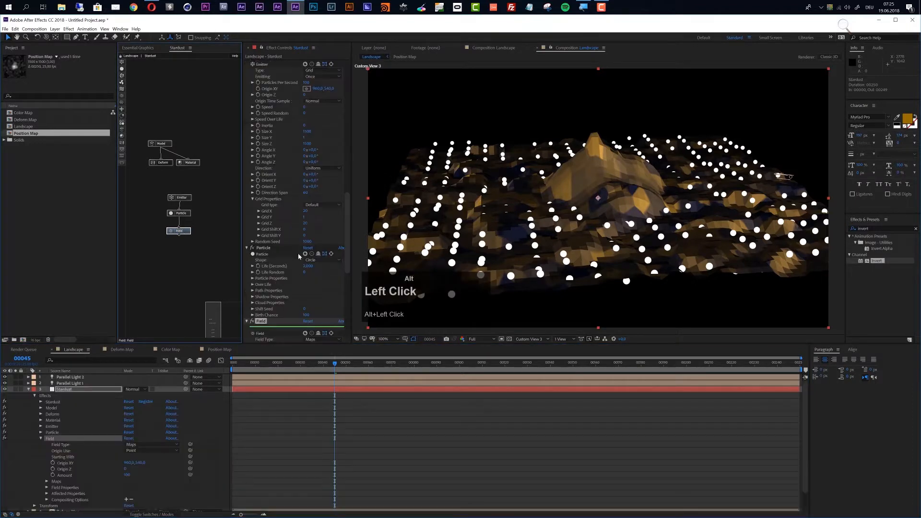
{"action": "scroll", "coordinate": [295, 293], "scroll_direction": "down", "scroll_amount": 5}
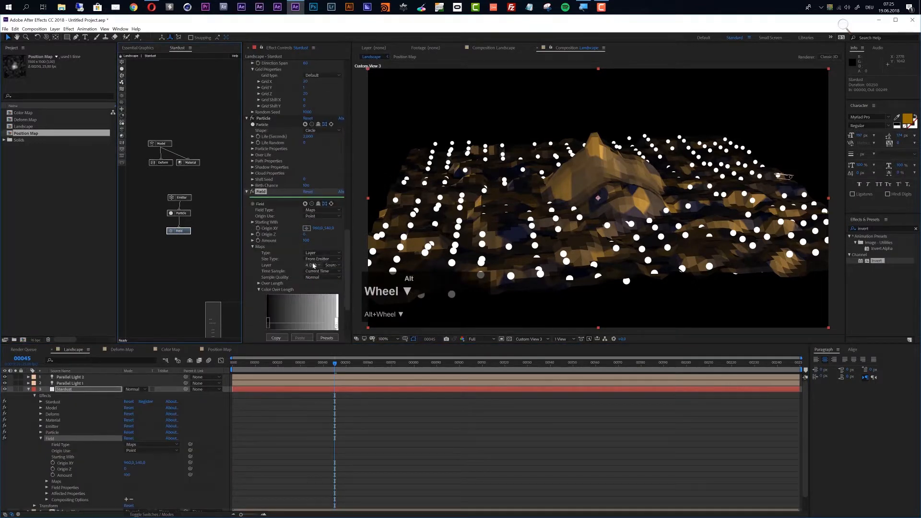
{"action": "left_click", "coordinate": [314, 269]}
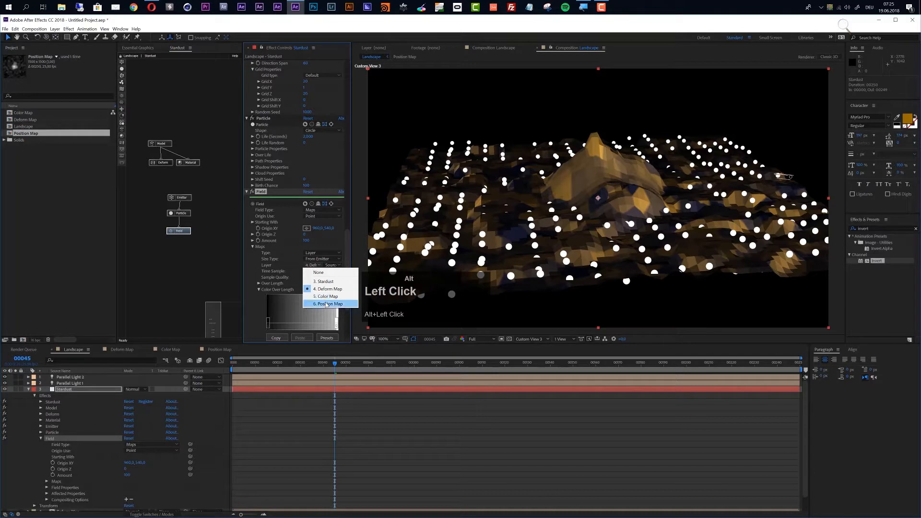
{"action": "left_click", "coordinate": [326, 304]}
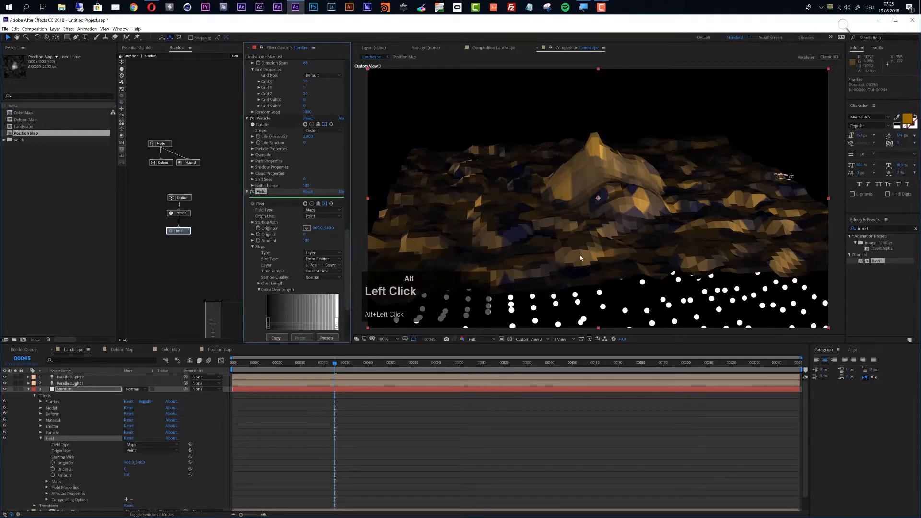
Adjust the Field's Offset Sample to -100 and its affected Position to 275 so the particles follow the terrain.
{"action": "scroll", "coordinate": [284, 276], "scroll_direction": "down", "scroll_amount": 3}
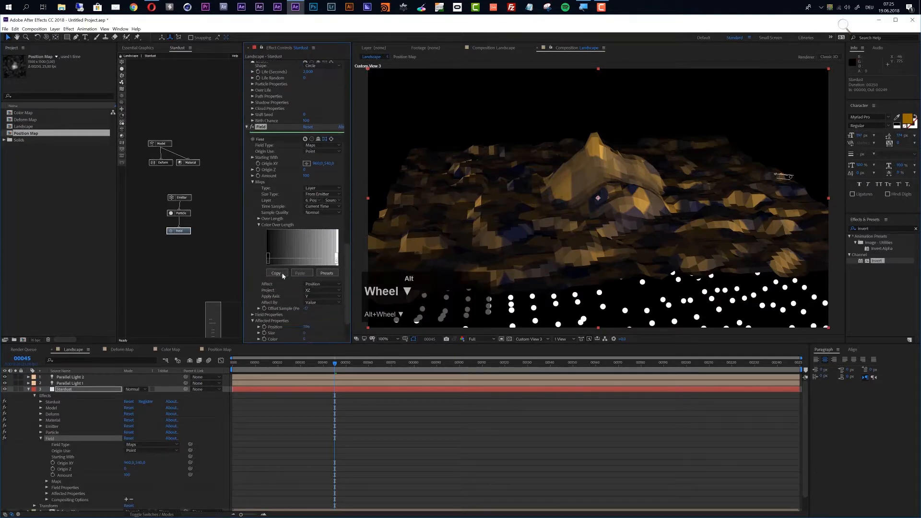
{"action": "scroll", "coordinate": [283, 276], "scroll_direction": "down", "scroll_amount": 1}
{"action": "left_click_drag", "start_coordinate": [307, 285], "coordinate": [243, 283]}
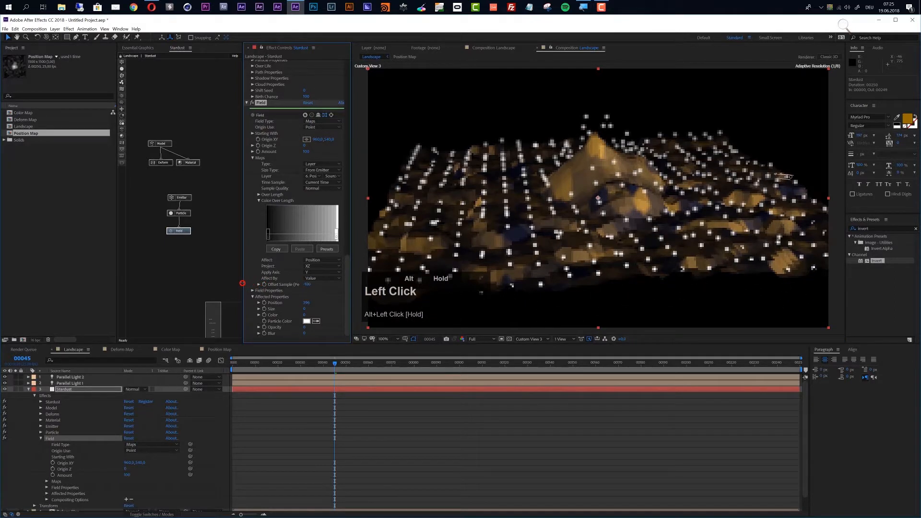
{"action": "left_click_drag", "start_coordinate": [307, 303], "coordinate": [264, 303]}
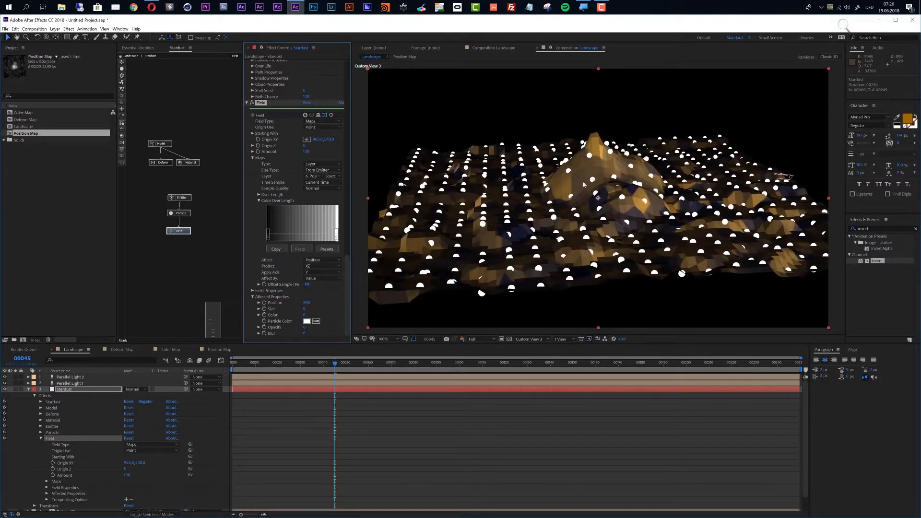
{"action": "left_click_drag", "start_coordinate": [306, 308], "coordinate": [307, 306]}
{"action": "left_click_drag", "start_coordinate": [307, 285], "coordinate": [293, 285]}
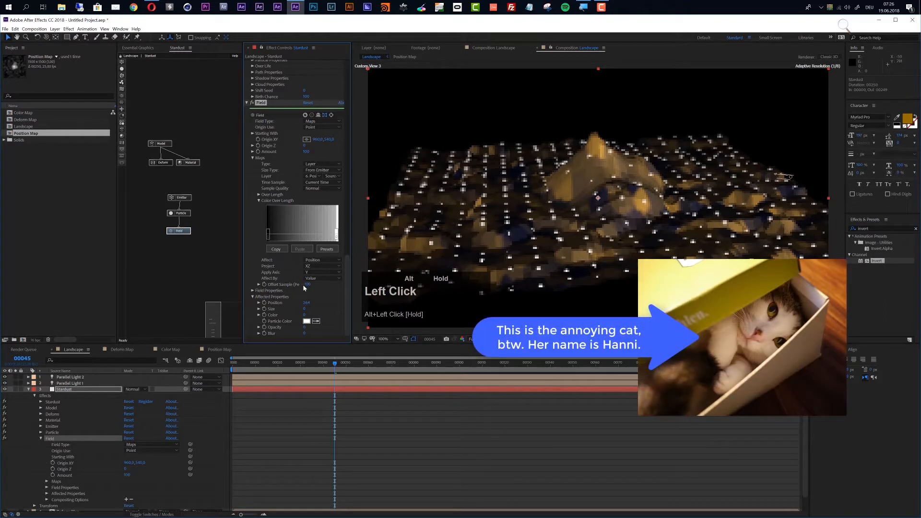
{"action": "left_click", "coordinate": [308, 285], "text": "alt"}
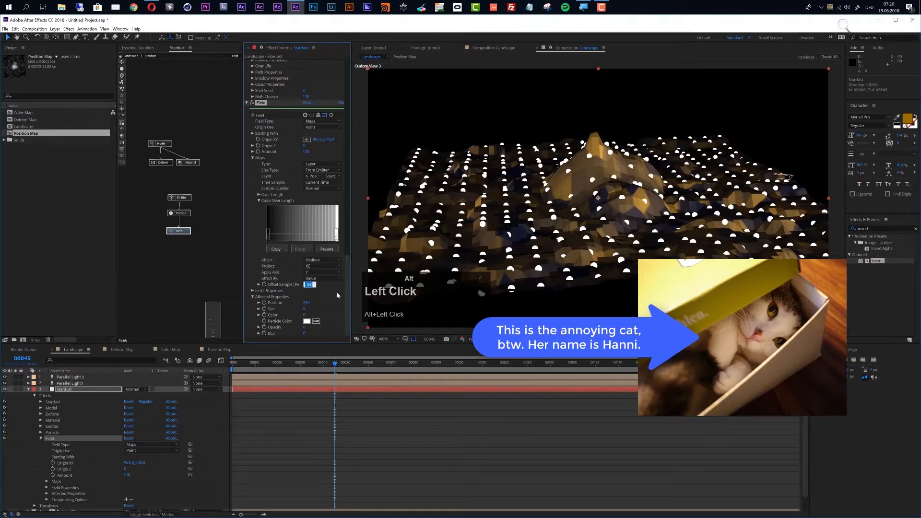
{"action": "key", "text": "alt+0"}
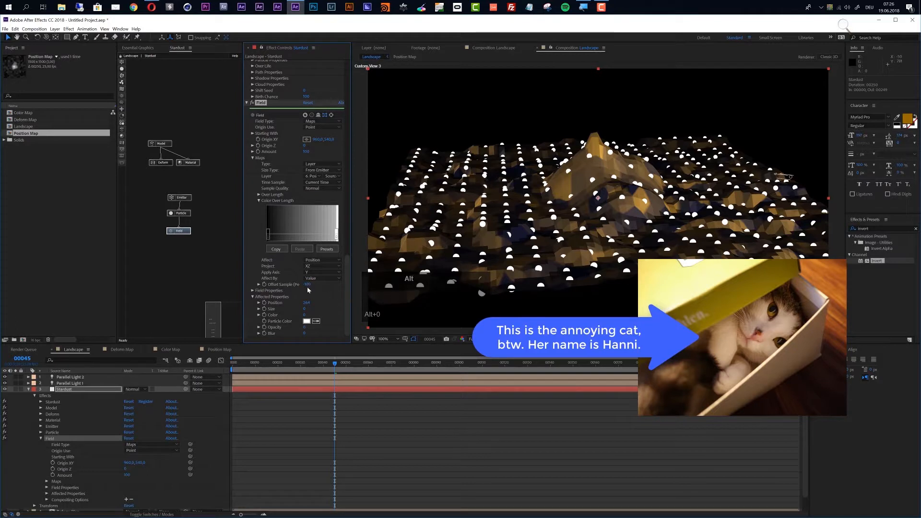
{"action": "left_click_drag", "start_coordinate": [308, 305], "coordinate": [311, 303]}
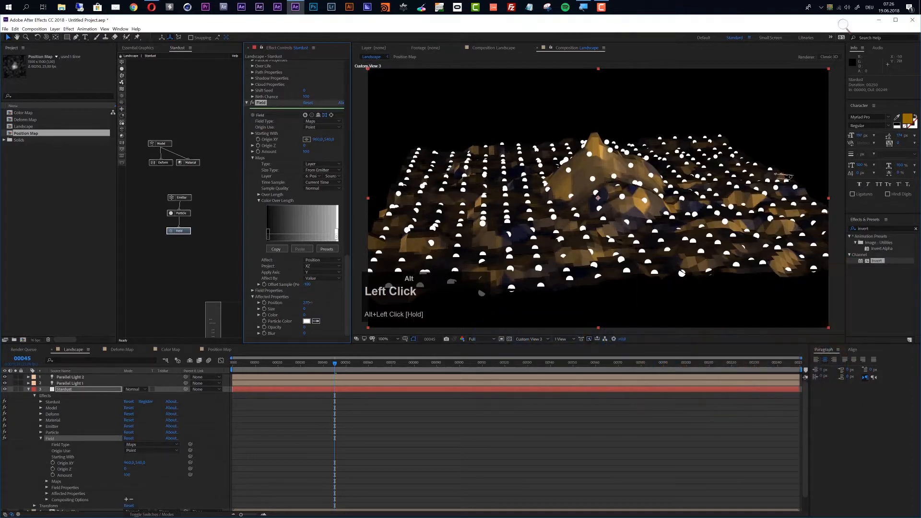
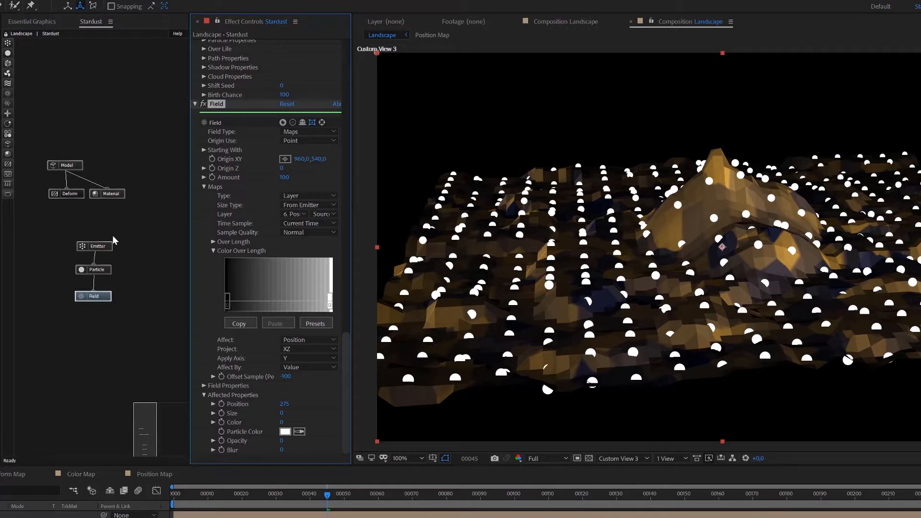
Set the Particle's shape to Model and attach a new Model node to the Particle node.
{"action": "left_click", "coordinate": [99, 271], "text": "alt"}
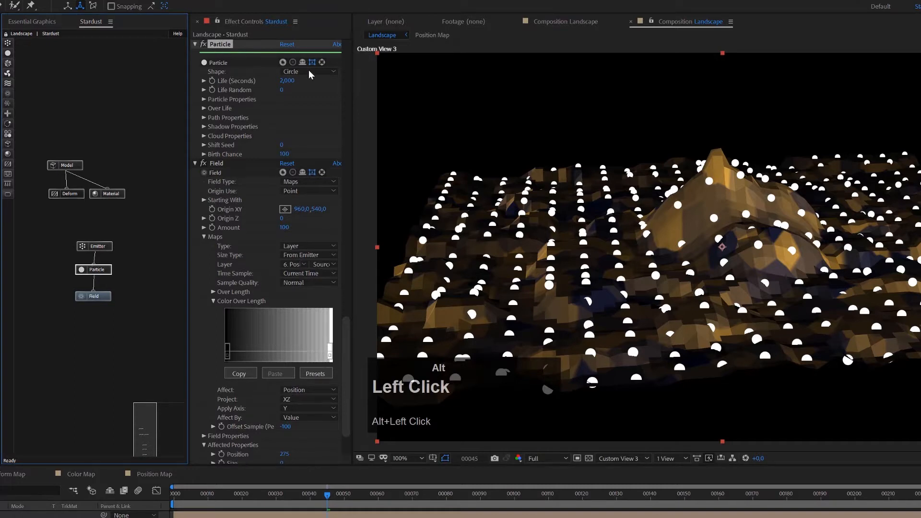
{"action": "left_click", "coordinate": [306, 72]}
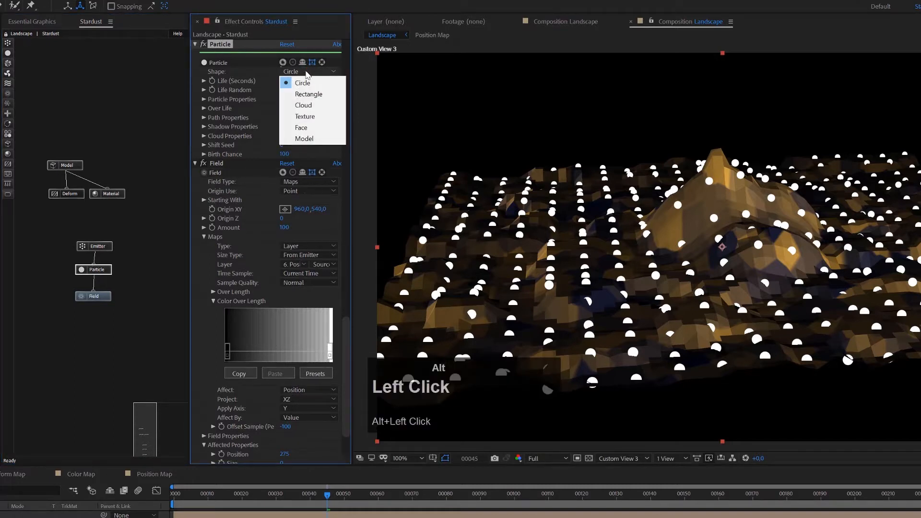
{"action": "left_click", "coordinate": [309, 138]}
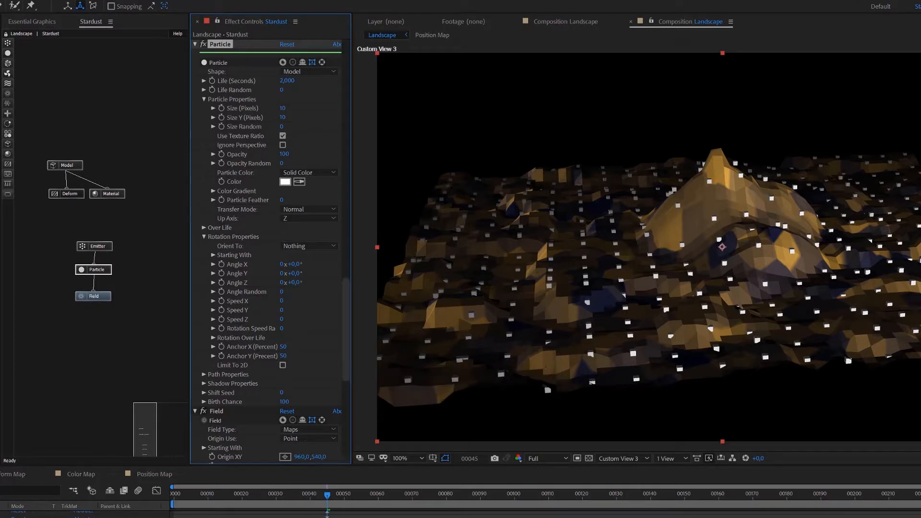
{"action": "left_click", "coordinate": [8, 148], "text": "alt"}
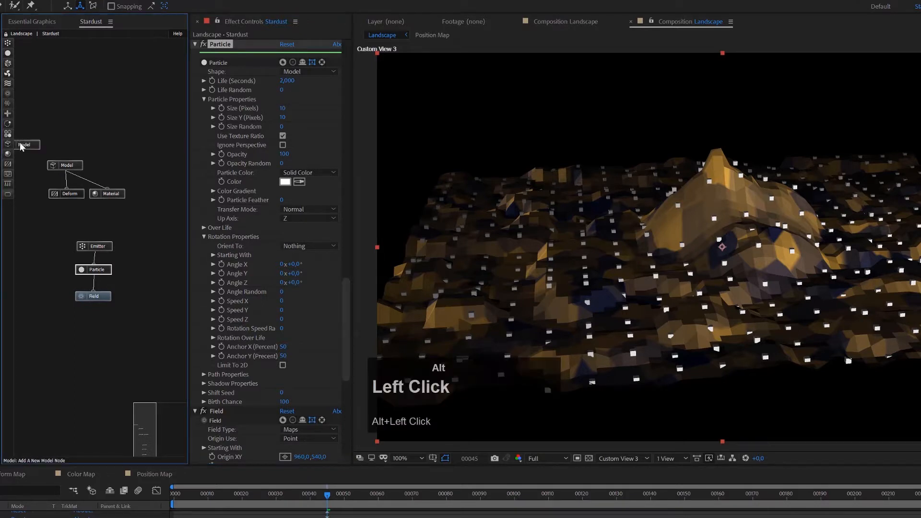
{"action": "left_click_drag", "start_coordinate": [8, 148], "coordinate": [95, 274]}
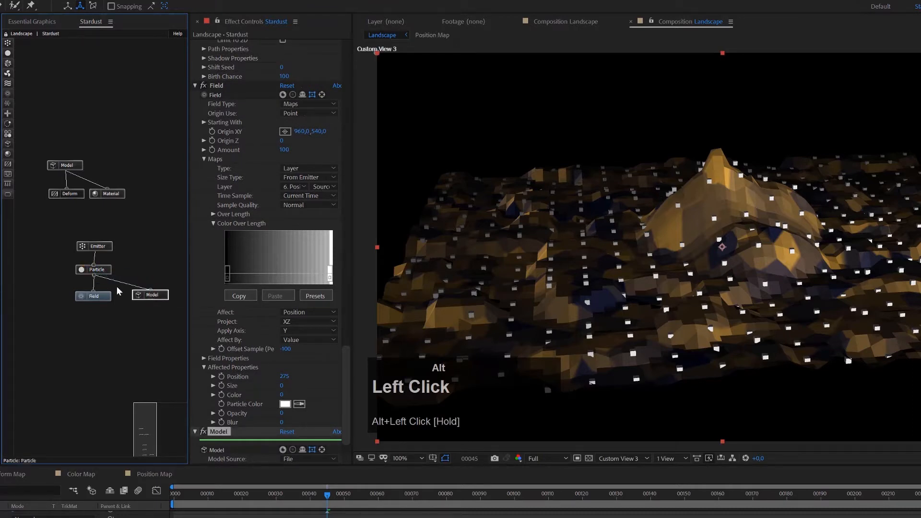
Set the new Model's source to Primitive and its primitive type to Cylinder.
{"action": "scroll", "coordinate": [272, 398], "scroll_direction": "down", "scroll_amount": 1}
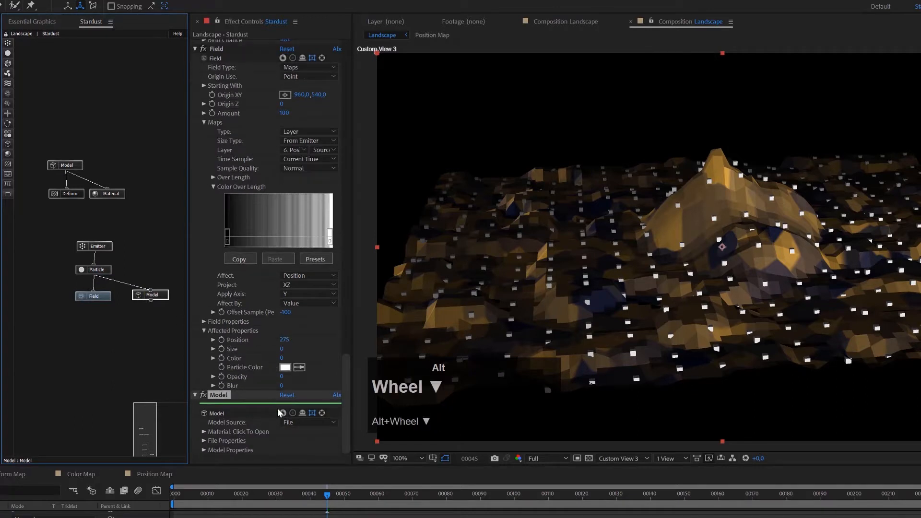
{"action": "left_click", "coordinate": [307, 422], "text": "alt"}
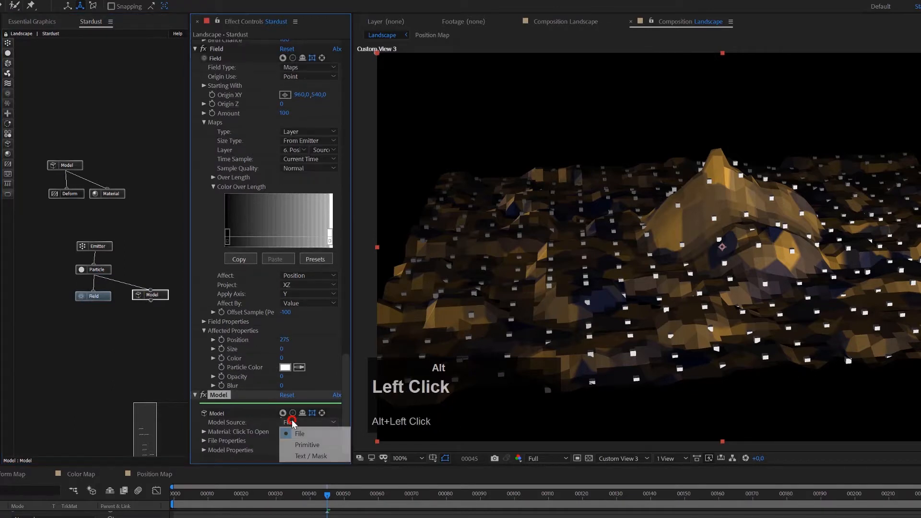
{"action": "left_click", "coordinate": [312, 445]}
{"action": "left_click", "coordinate": [291, 450]}
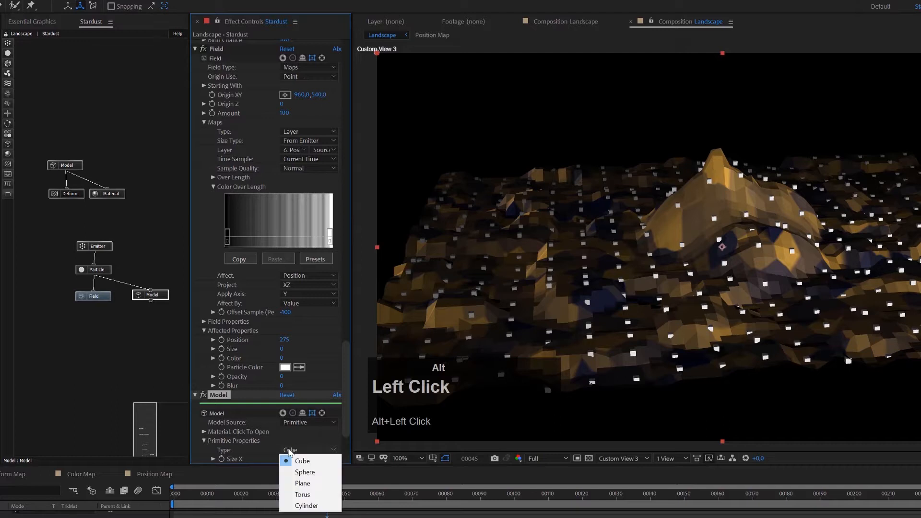
{"action": "left_click", "coordinate": [307, 506]}
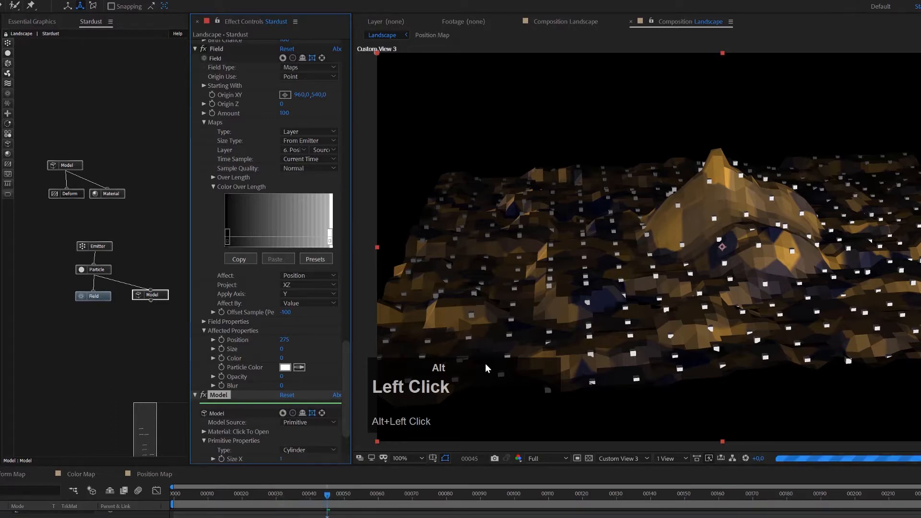
Set the Particle's Life (Seconds) to 10,000, meaning 10 seconds.
{"action": "left_click", "coordinate": [101, 271], "text": "alt"}
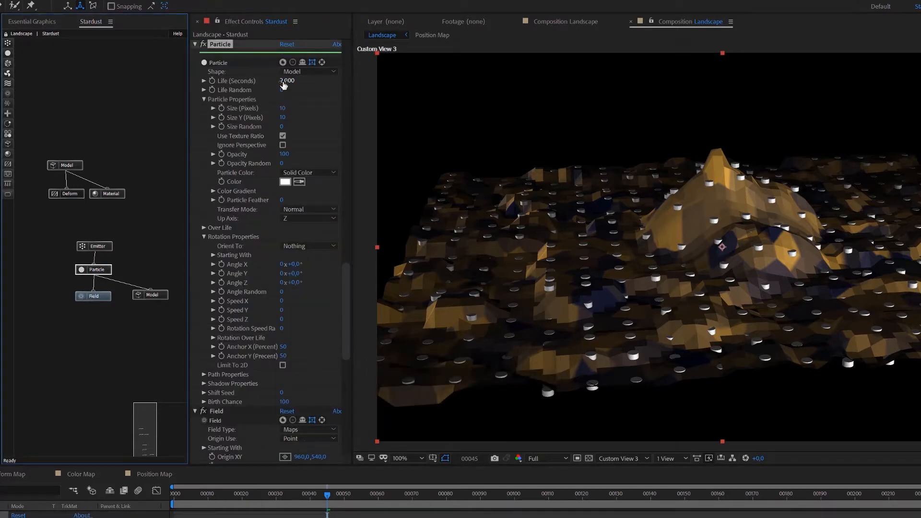
{"action": "left_click", "coordinate": [285, 82], "text": "alt"}
{"action": "type", "text": "10000"}
{"action": "key", "text": "Return"}
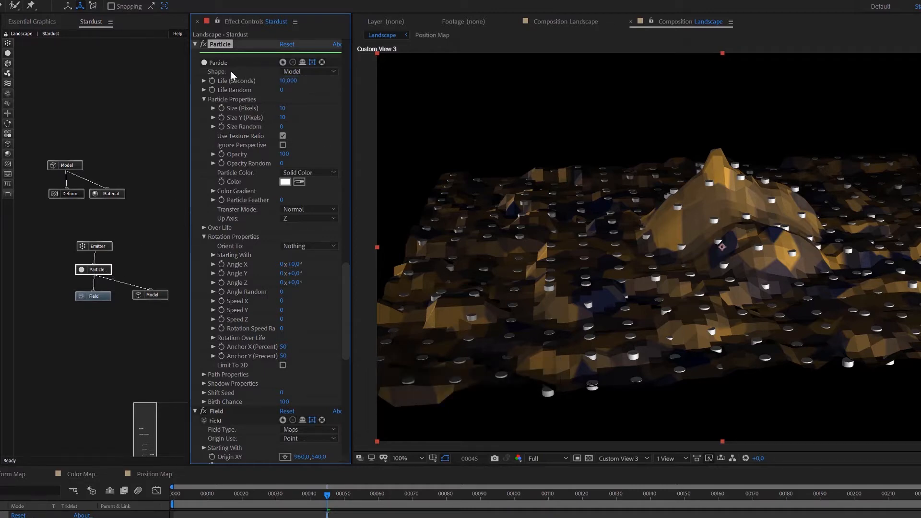
Set the Particle's Size to 6 pixels to shrink the cylinders.
{"action": "left_click", "coordinate": [284, 108], "text": "alt"}
{"action": "type", "text": "5"}
{"action": "key", "text": "Return"}
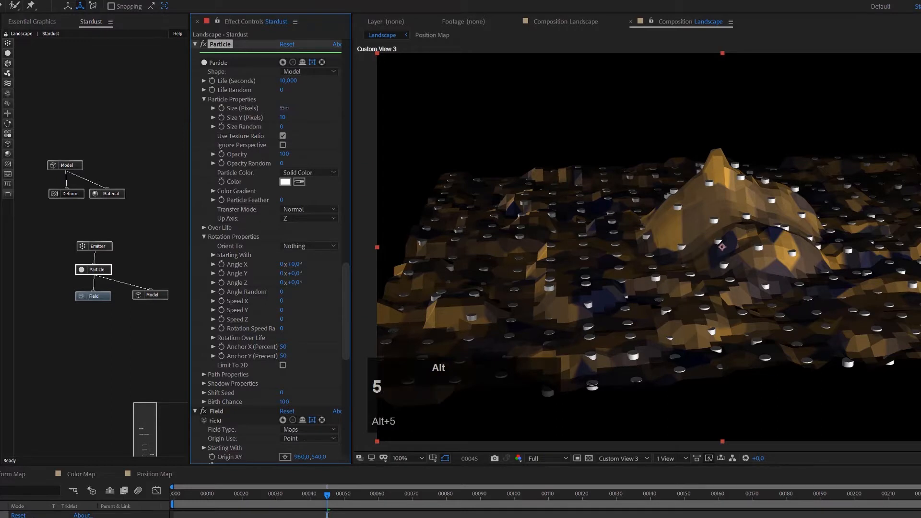
{"action": "left_click", "coordinate": [283, 109], "text": "alt"}
{"action": "type", "text": "6"}
{"action": "key", "text": "Return"}
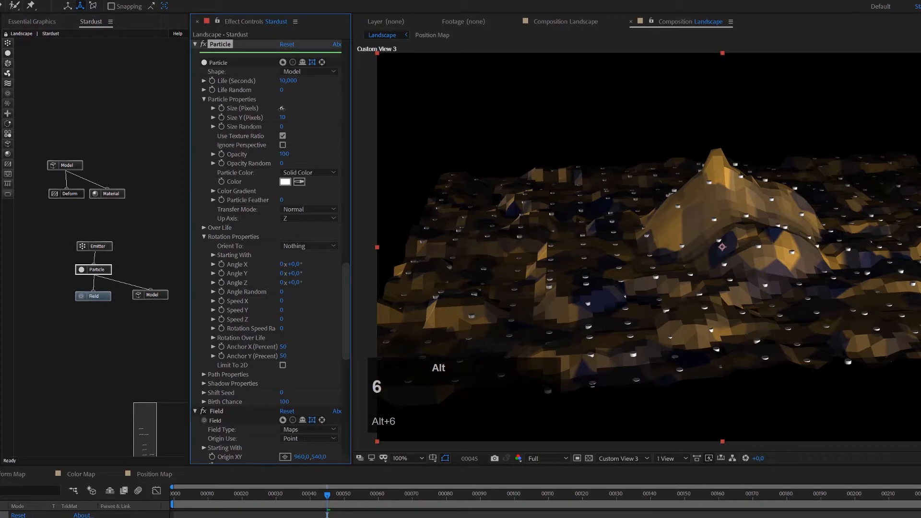
{"action": "left_click", "coordinate": [165, 200]}
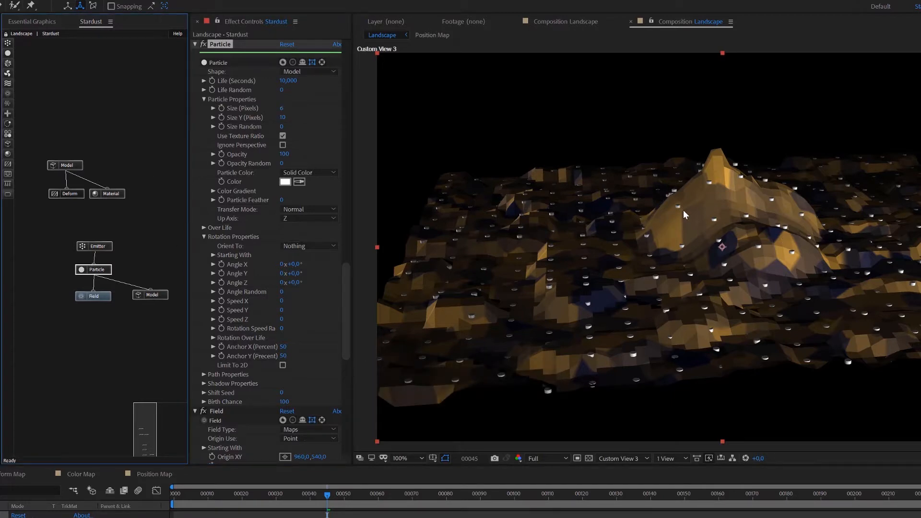
Attach a new Replica node to the cylinder Model and set its Offset Y to -5.
{"action": "left_click", "coordinate": [8, 103], "text": "alt"}
{"action": "left_click_drag", "start_coordinate": [30, 105], "coordinate": [154, 314]}
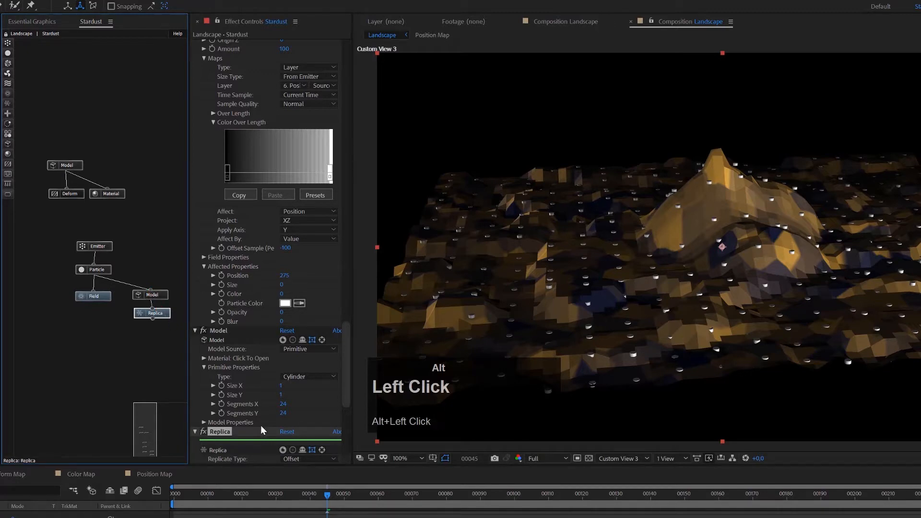
{"action": "scroll", "coordinate": [260, 426], "scroll_direction": "down", "scroll_amount": 5}
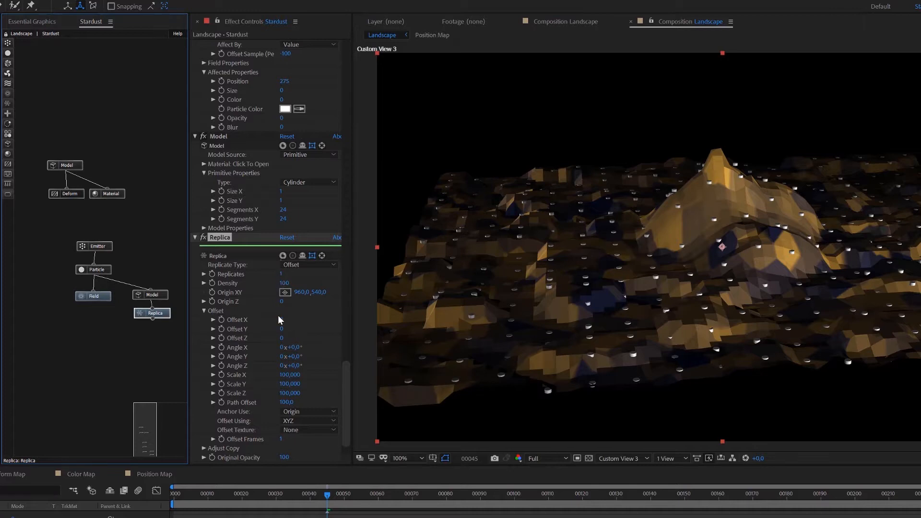
{"action": "left_click", "coordinate": [281, 330], "text": "alt"}
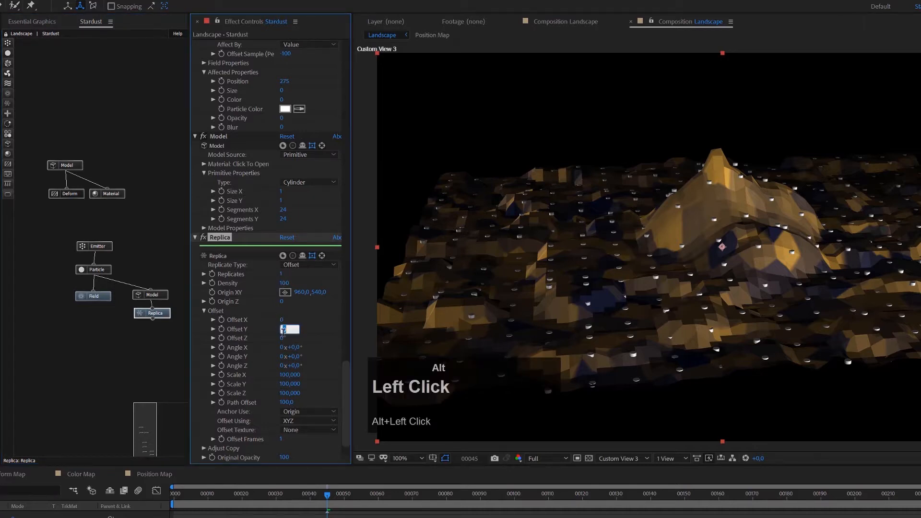
{"action": "type", "text": "-5"}
{"action": "key", "text": "Return"}
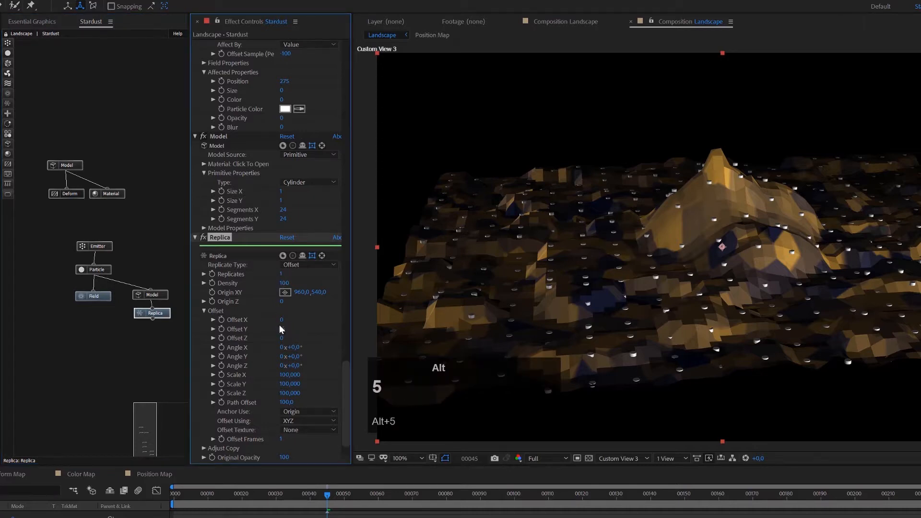
Set the Replica's number of Replicates to 4 and check the cylinders up close.
{"action": "left_click", "coordinate": [281, 274], "text": "alt"}
{"action": "type", "text": "4"}
{"action": "key", "text": "Return"}
{"action": "left_click", "coordinate": [315, 310], "text": "alt"}
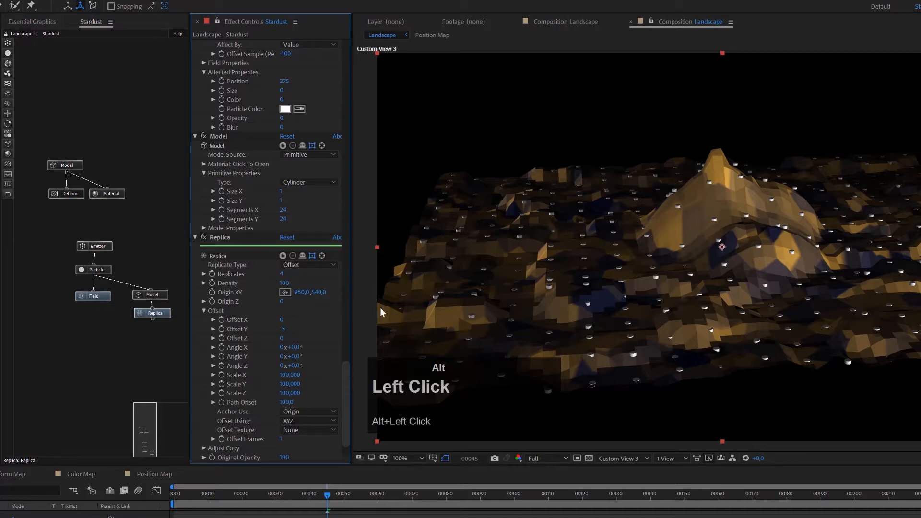
{"action": "scroll", "coordinate": [666, 312], "scroll_direction": "up", "scroll_amount": 2}
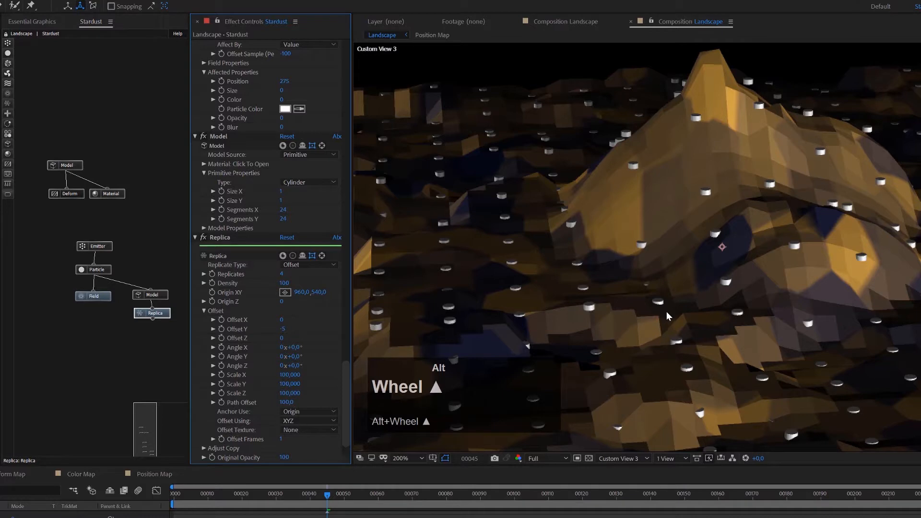
{"action": "scroll", "coordinate": [666, 312], "scroll_direction": "down", "scroll_amount": 2}
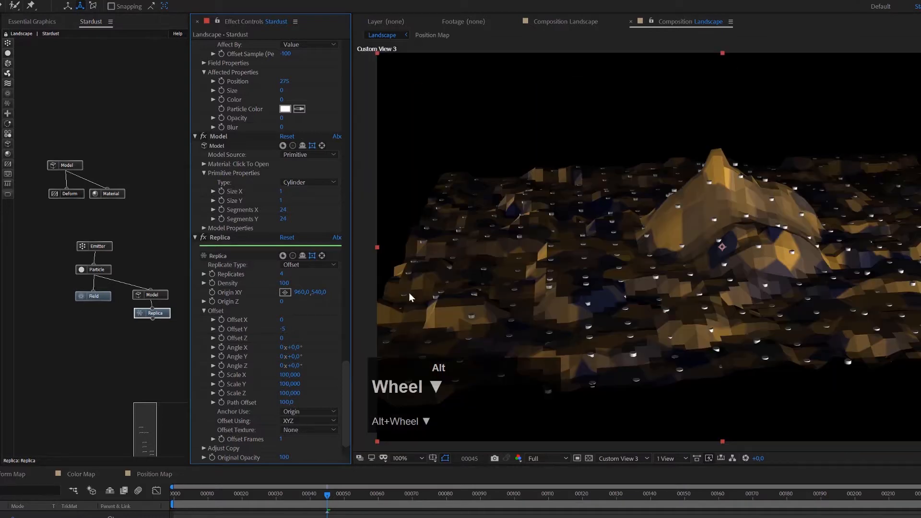
Disconnect the Replica from the Model, connect it directly to the Particle node, and place it beside the Field.
{"action": "left_click", "coordinate": [150, 308], "text": "alt"}
{"action": "left_click_drag", "start_coordinate": [143, 308], "coordinate": [96, 275]}
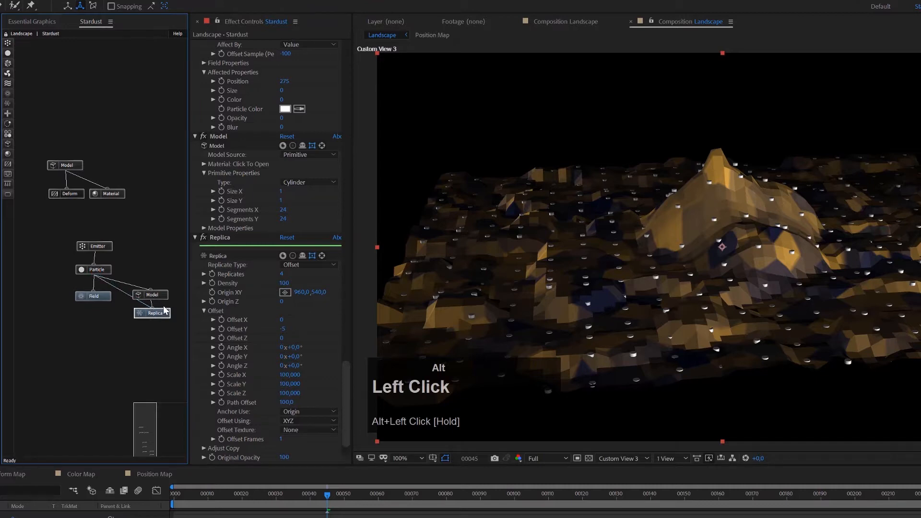
{"action": "left_click_drag", "start_coordinate": [152, 306], "coordinate": [162, 323]}
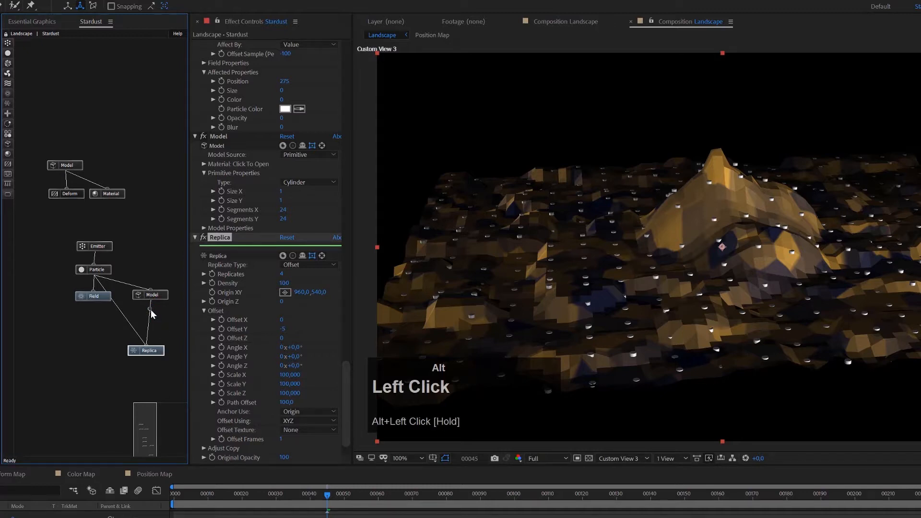
{"action": "right_click", "coordinate": [150, 314], "text": "alt"}
{"action": "left_click_drag", "start_coordinate": [157, 348], "coordinate": [163, 334]}
{"action": "left_click_drag", "start_coordinate": [88, 295], "coordinate": [56, 298]}
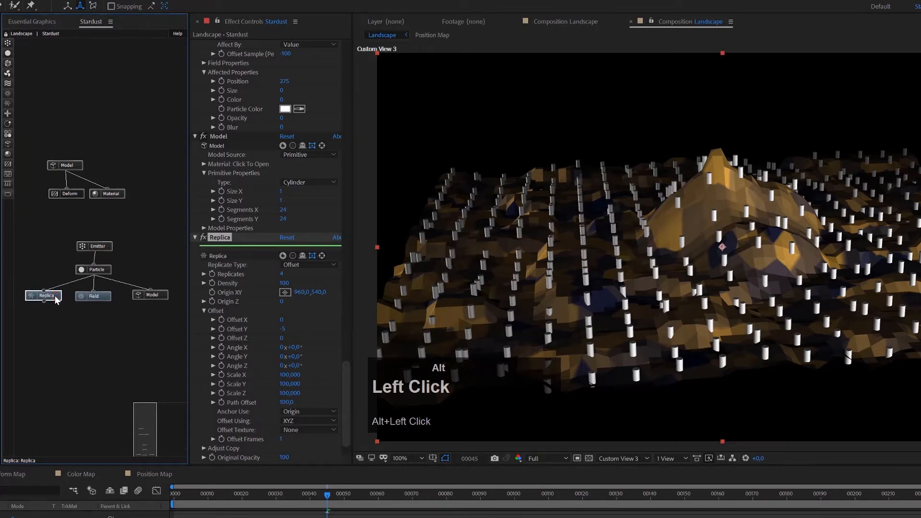
{"action": "key", "text": "ctrl+alt+z"}
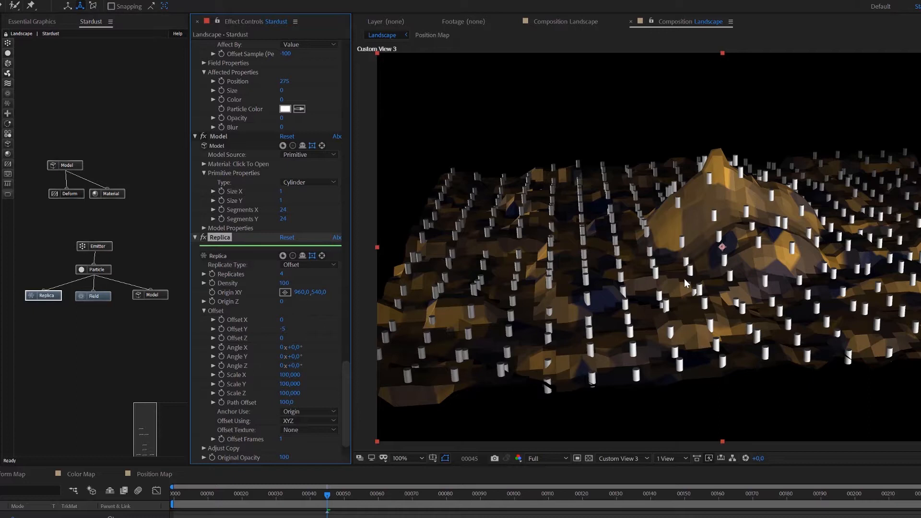
Apply the Fade Out Bezier 2 preset to the Size curve in the Replica's Along Path Properties.
{"action": "scroll", "coordinate": [316, 337], "scroll_direction": "down", "scroll_amount": 2}
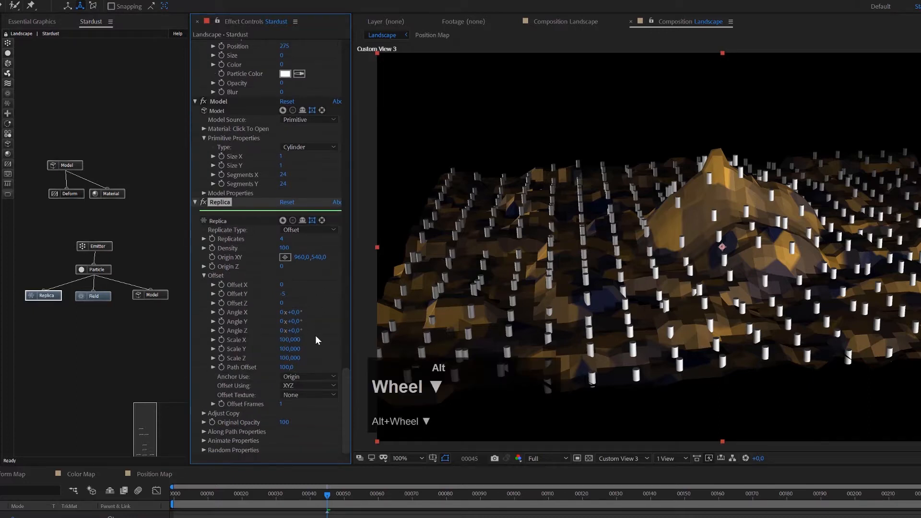
{"action": "left_click", "coordinate": [203, 430], "text": "alt"}
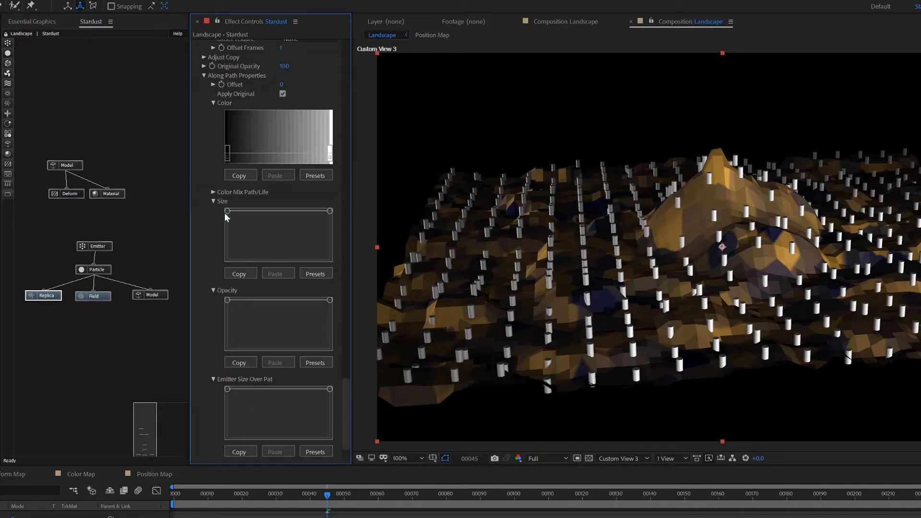
{"action": "left_click", "coordinate": [313, 272], "text": "alt"}
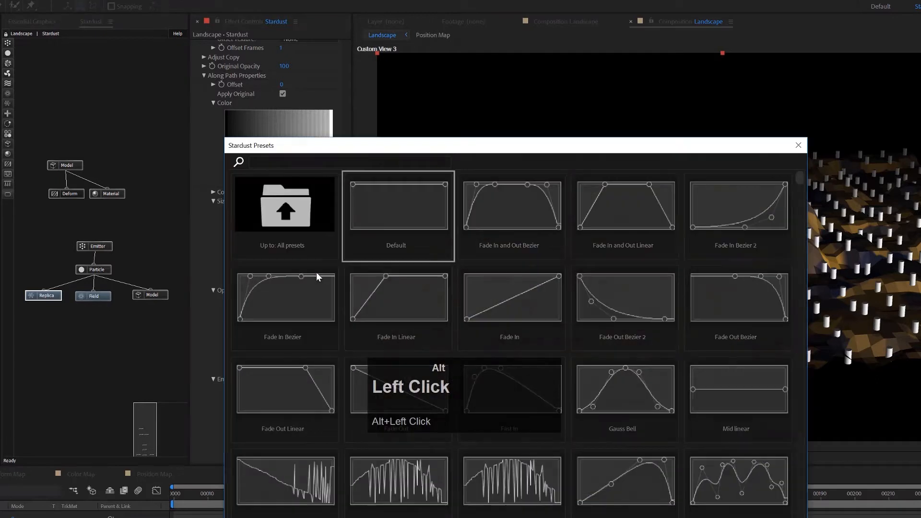
{"action": "left_click", "coordinate": [605, 305]}
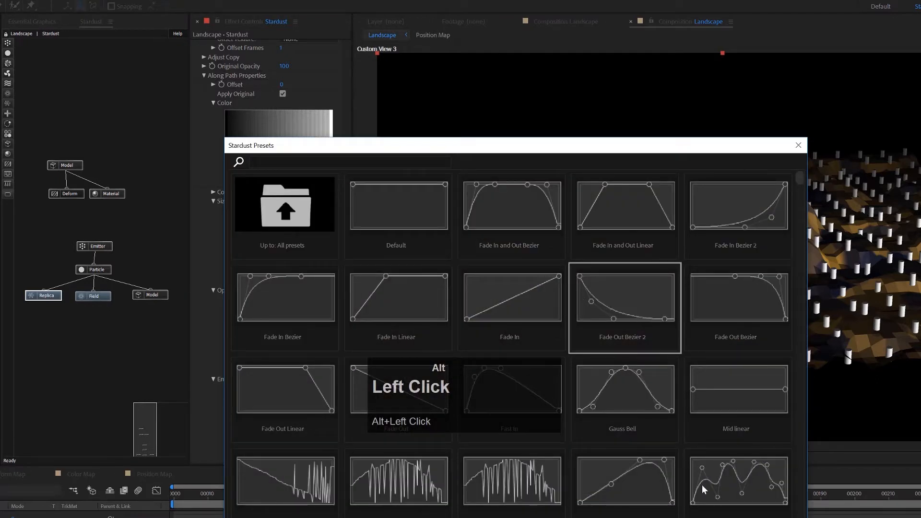
{"action": "left_click", "coordinate": [719, 516]}
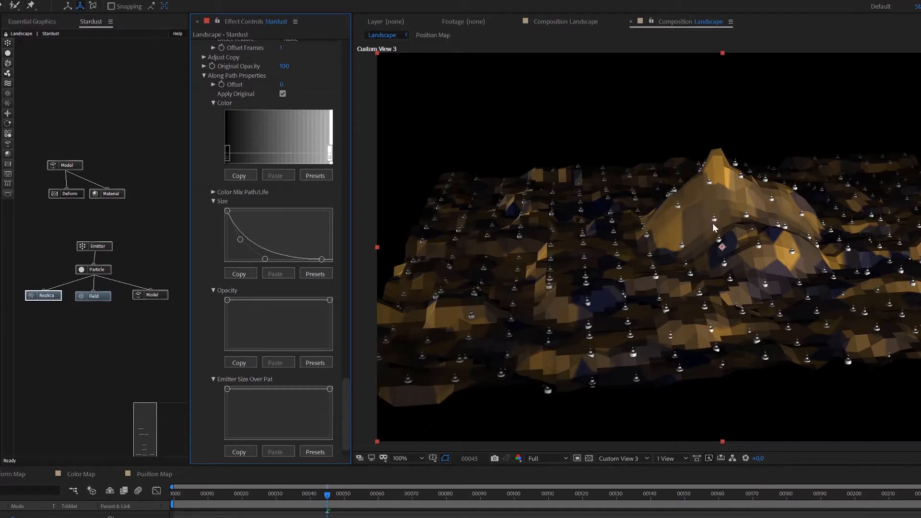
Reshape the Replica's Size curve into a gentler falloff with a raised end so the upper copies are larger.
{"action": "left_click_drag", "start_coordinate": [240, 239], "coordinate": [250, 235]}
{"action": "left_click_drag", "start_coordinate": [321, 261], "coordinate": [326, 249]}
{"action": "left_click_drag", "start_coordinate": [265, 260], "coordinate": [251, 234]}
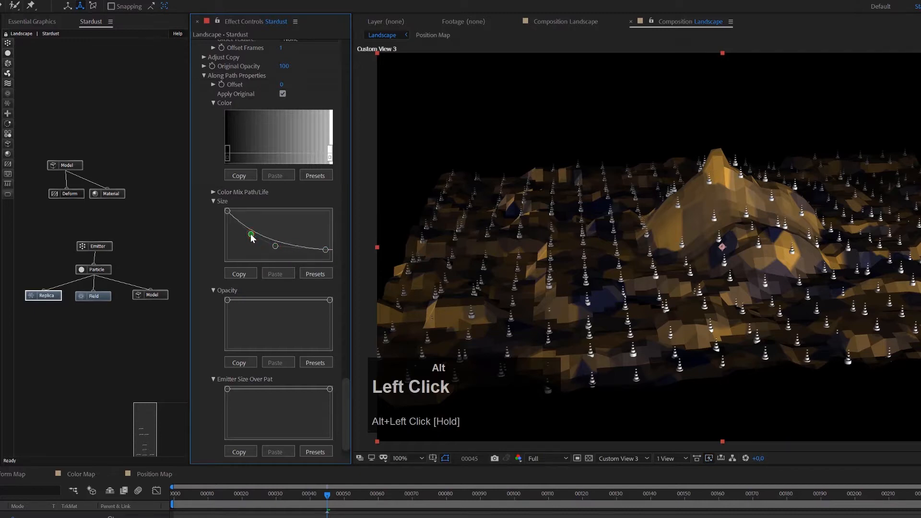
Set the Replica's Offset Y to -3 to bring the stacked cylinders closer together.
{"action": "scroll", "coordinate": [713, 246], "scroll_direction": "up", "scroll_amount": 2}
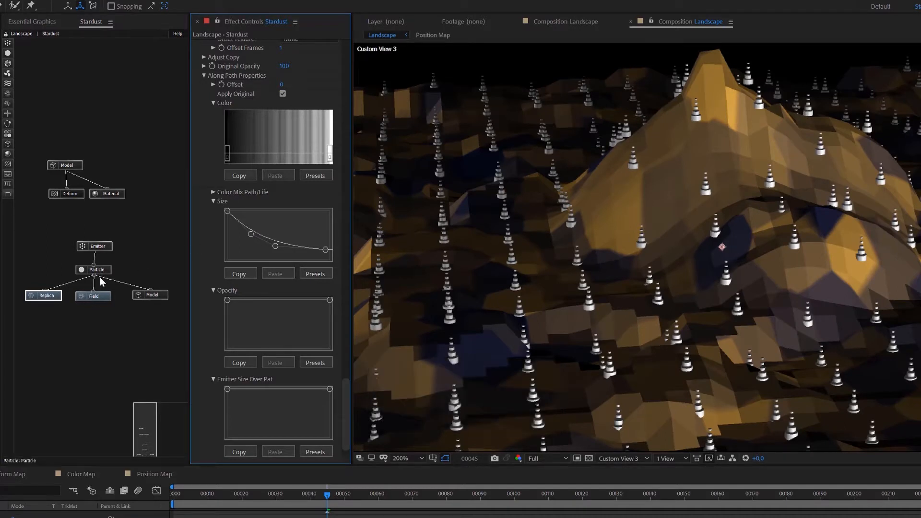
{"action": "left_click", "coordinate": [51, 297], "text": "alt"}
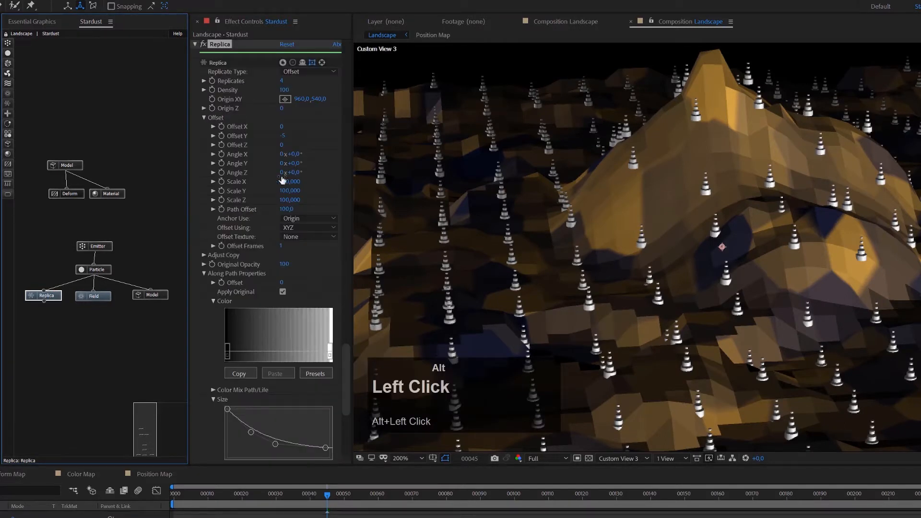
{"action": "left_click", "coordinate": [283, 137]}
{"action": "type", "text": "-3"}
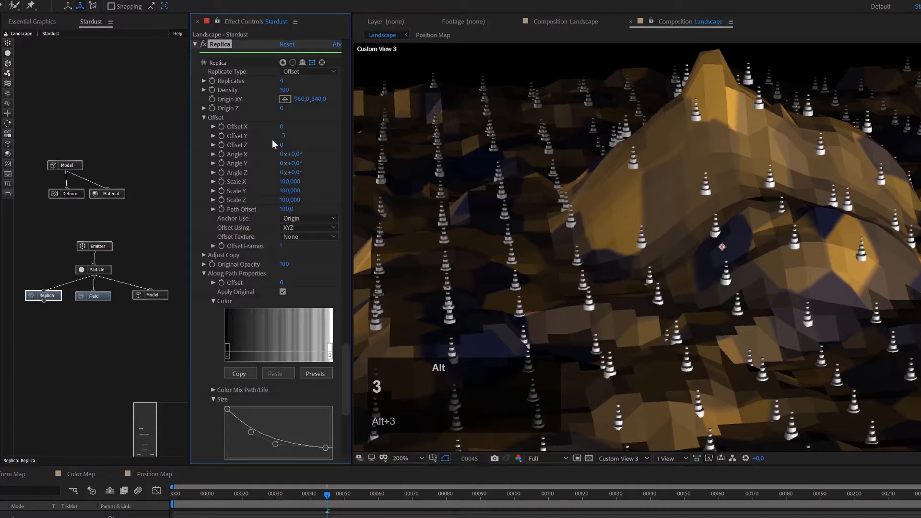
{"action": "key", "text": "Return"}
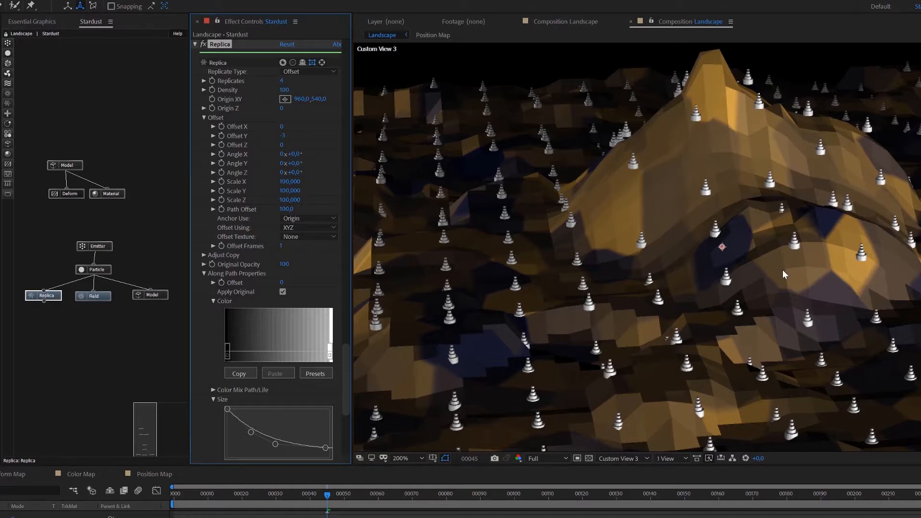
{"action": "scroll", "coordinate": [761, 234], "scroll_direction": "down", "scroll_amount": 1}
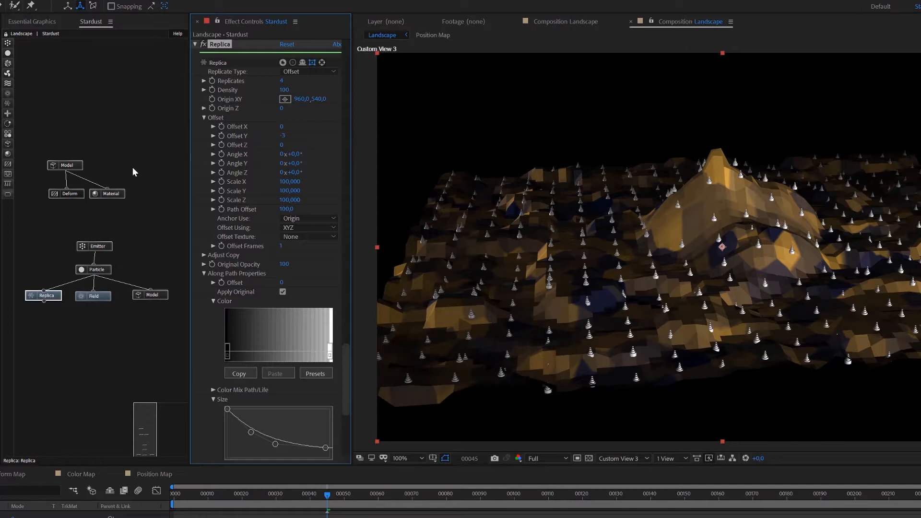
Lower the Particle's Birth Chance to thin out the stacked cylinders across the landscape.
{"action": "left_click", "coordinate": [104, 269], "text": "alt"}
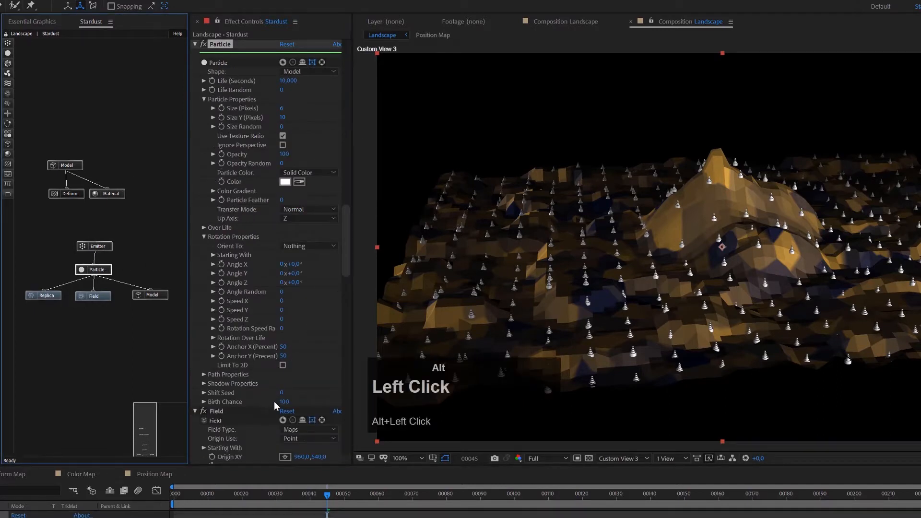
{"action": "left_click_drag", "start_coordinate": [284, 402], "coordinate": [250, 399]}
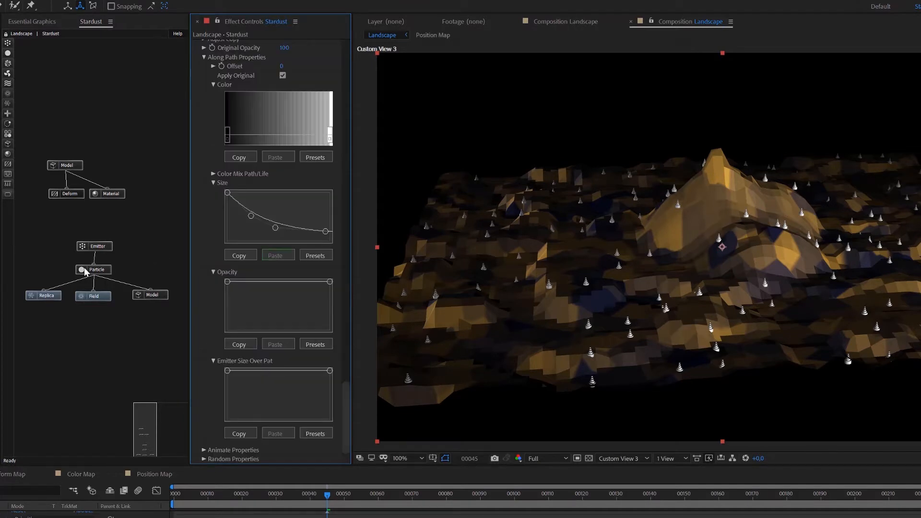
Attach a new Field node to the Replica and set its Field Type to Maps.
{"action": "left_click_drag", "start_coordinate": [8, 93], "coordinate": [43, 300]}
{"action": "scroll", "coordinate": [253, 369], "scroll_direction": "down", "scroll_amount": 5}
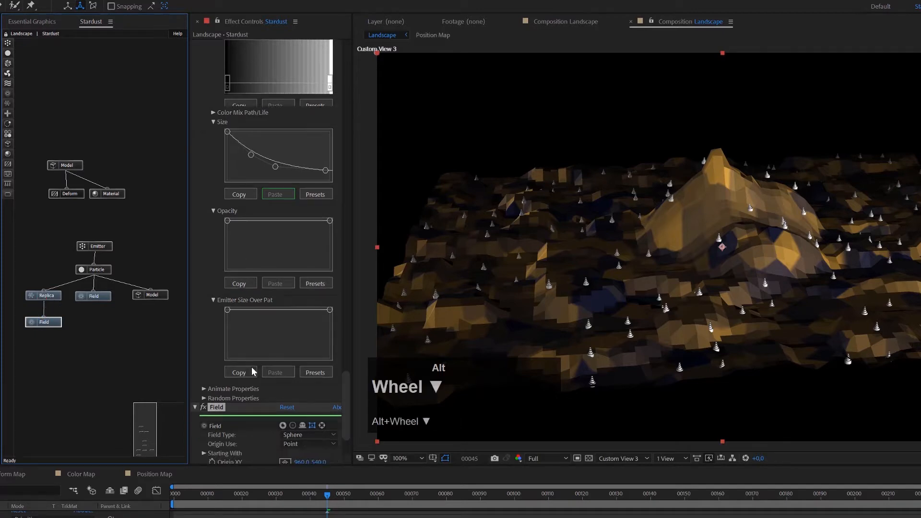
{"action": "left_click", "coordinate": [298, 379], "text": "alt"}
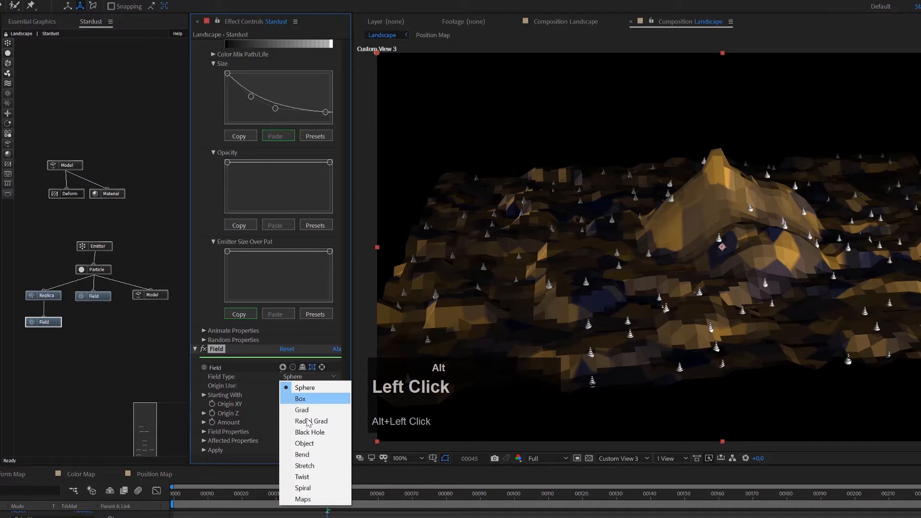
{"action": "left_click", "coordinate": [303, 499]}
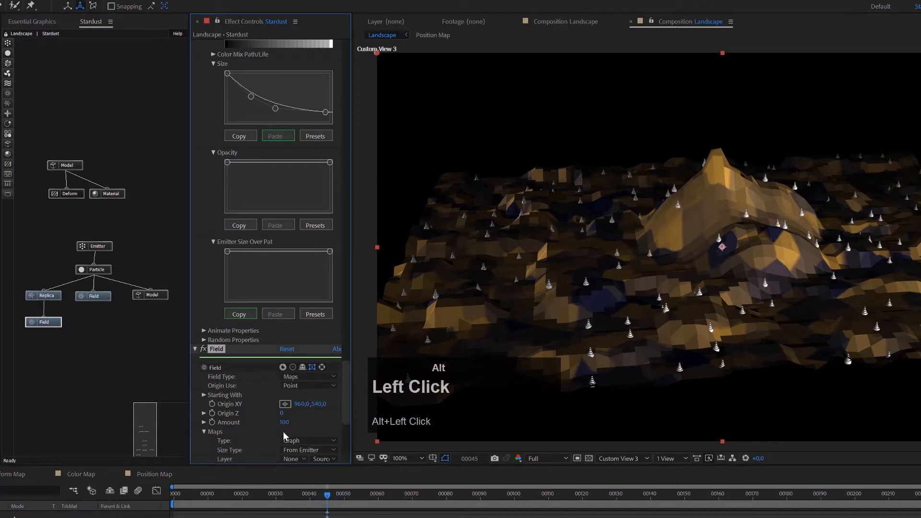
Set the new Field's map type to Layer and choose the Color Map as its source layer.
{"action": "left_click", "coordinate": [292, 441]}
{"action": "left_click", "coordinate": [306, 477]}
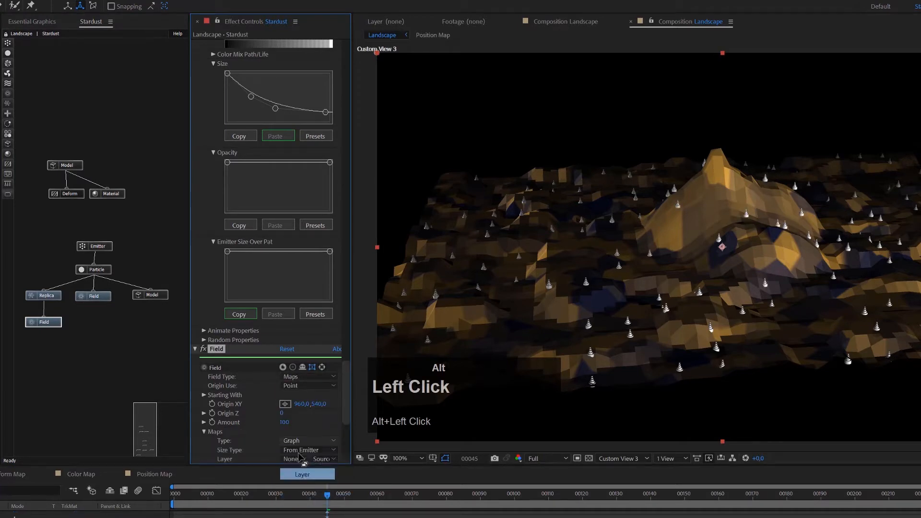
{"action": "scroll", "coordinate": [298, 427], "scroll_direction": "down", "scroll_amount": 2}
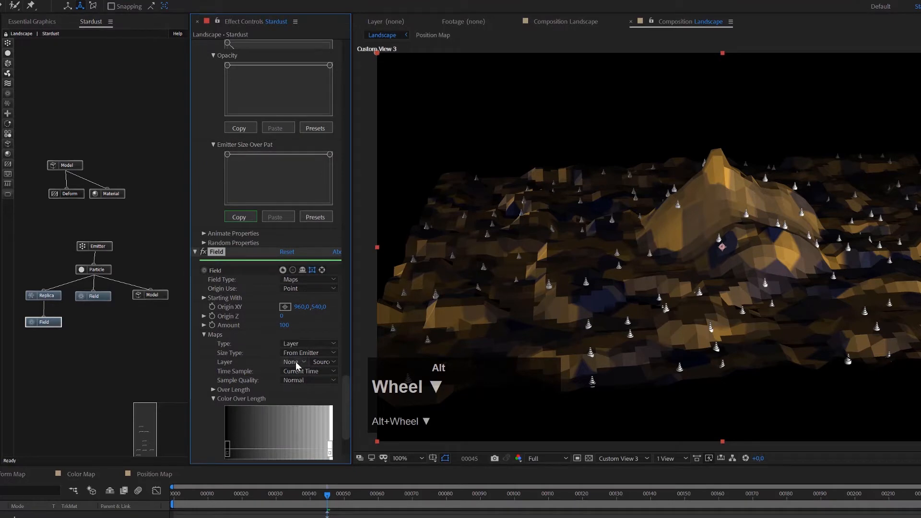
{"action": "left_click", "coordinate": [295, 362], "text": "alt"}
{"action": "left_click", "coordinate": [315, 409], "text": "alt"}
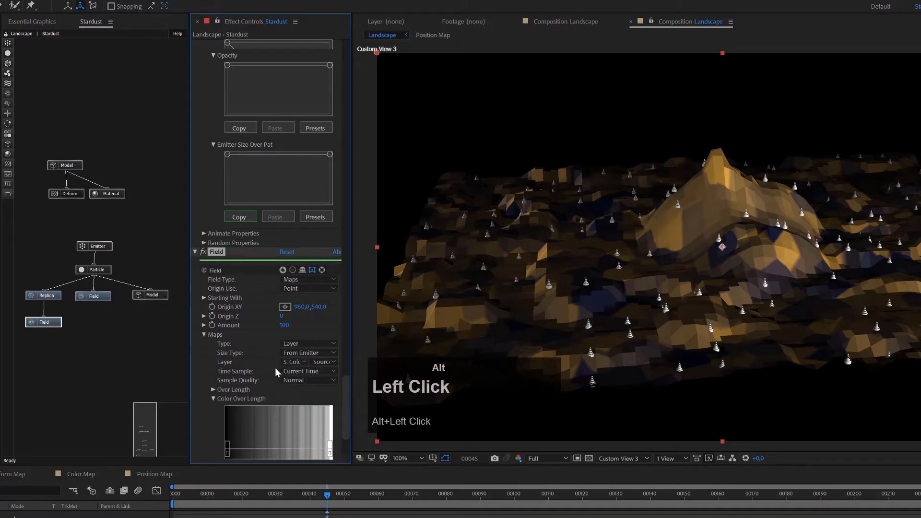
Make the Replica's Field affect Color and set its projection to XZ.
{"action": "scroll", "coordinate": [275, 368], "scroll_direction": "down", "scroll_amount": 1}
{"action": "scroll", "coordinate": [275, 369], "scroll_direction": "down", "scroll_amount": 2}
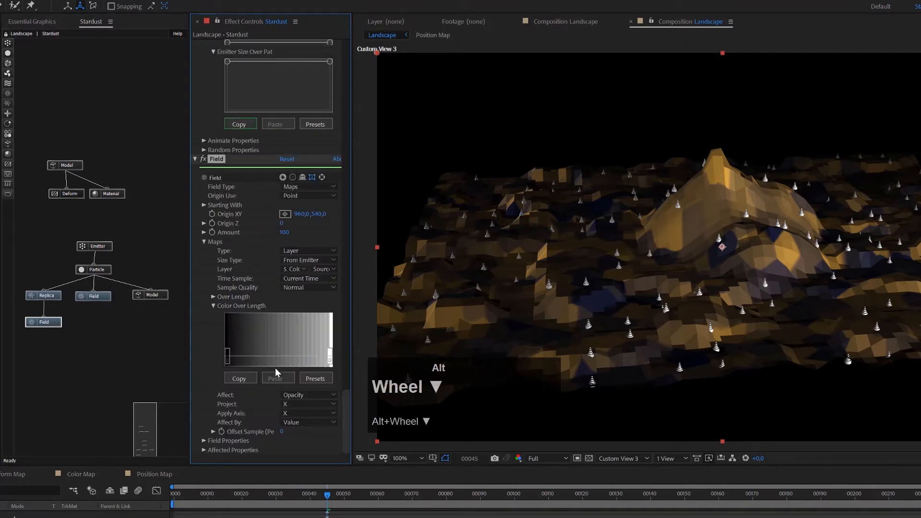
{"action": "left_click", "coordinate": [298, 395], "text": "alt"}
{"action": "left_click", "coordinate": [303, 428], "text": "alt"}
{"action": "left_click", "coordinate": [295, 405], "text": "alt"}
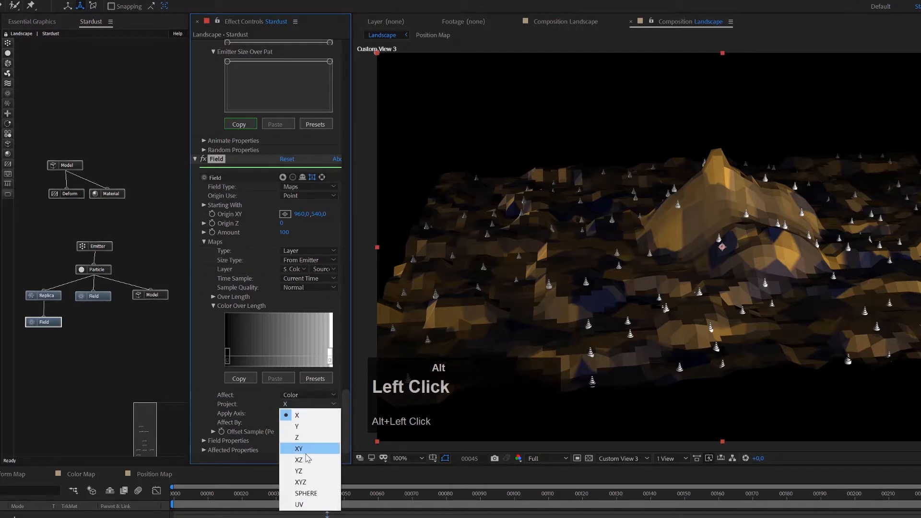
{"action": "left_click", "coordinate": [308, 461], "text": "alt"}
{"action": "scroll", "coordinate": [697, 238], "scroll_direction": "up", "scroll_amount": 2}
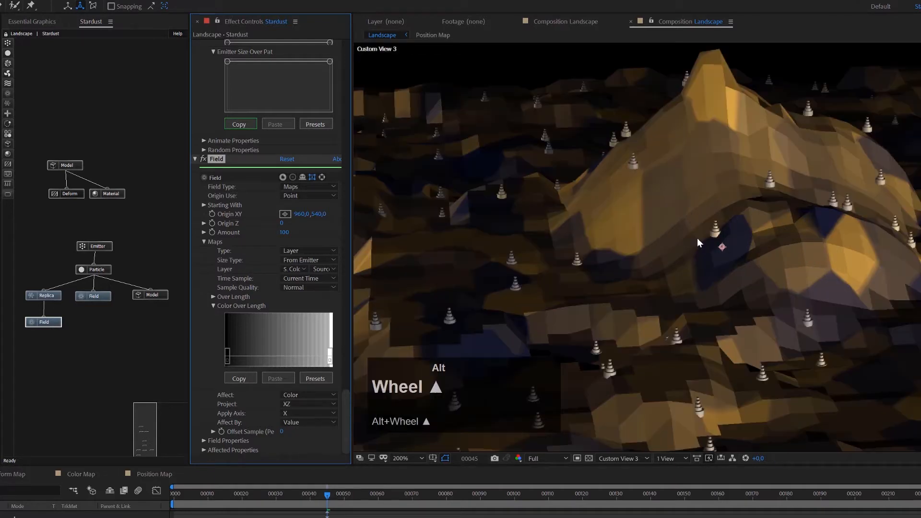
{"action": "scroll", "coordinate": [698, 240], "scroll_direction": "down", "scroll_amount": 2, "text": "alt"}
{"action": "scroll", "coordinate": [708, 261], "scroll_direction": "up", "scroll_amount": 2, "text": "alt"}
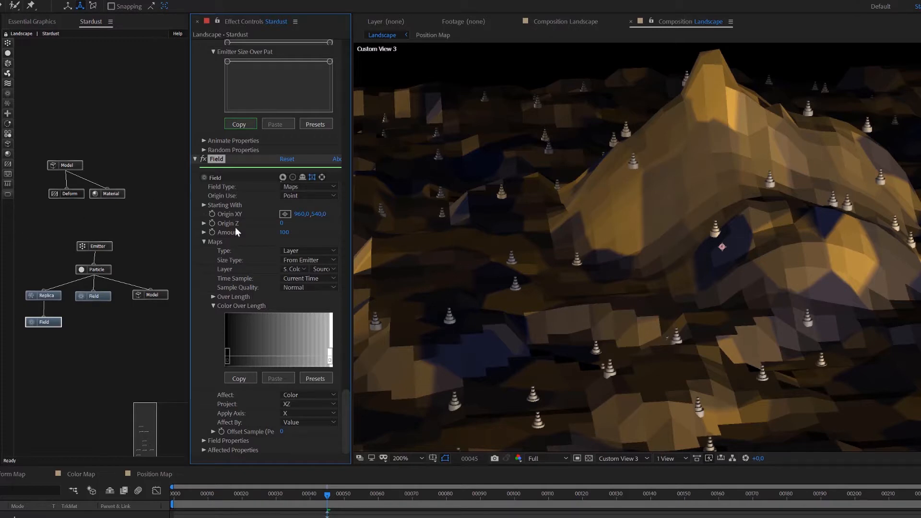
Attach a new Material node to the Model under the Particle.
{"action": "left_click_drag", "start_coordinate": [8, 158], "coordinate": [152, 296], "text": "alt"}
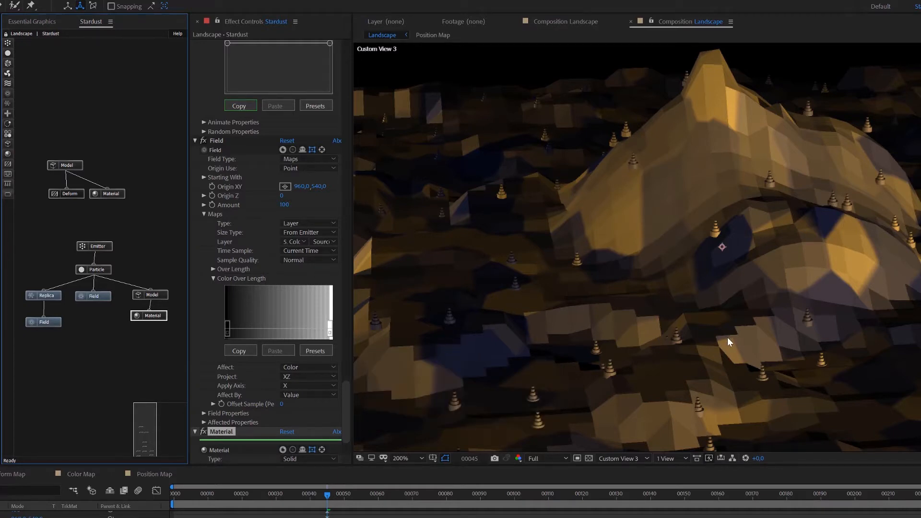
{"action": "scroll", "coordinate": [864, 227], "scroll_direction": "down", "scroll_amount": 3, "text": "alt"}
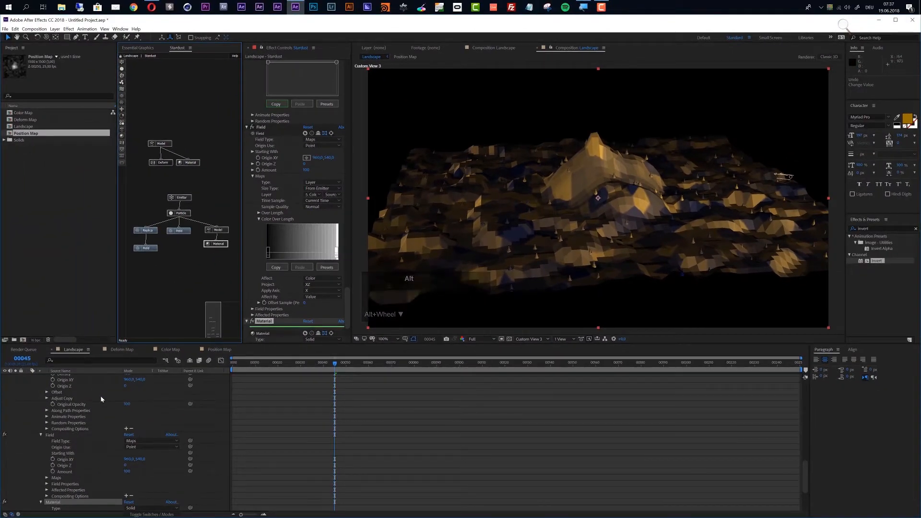
Increase the intensity of Parallel Light 1 to brighten the landscape.
{"action": "scroll", "coordinate": [130, 399], "scroll_direction": "up", "scroll_amount": 10, "text": "alt"}
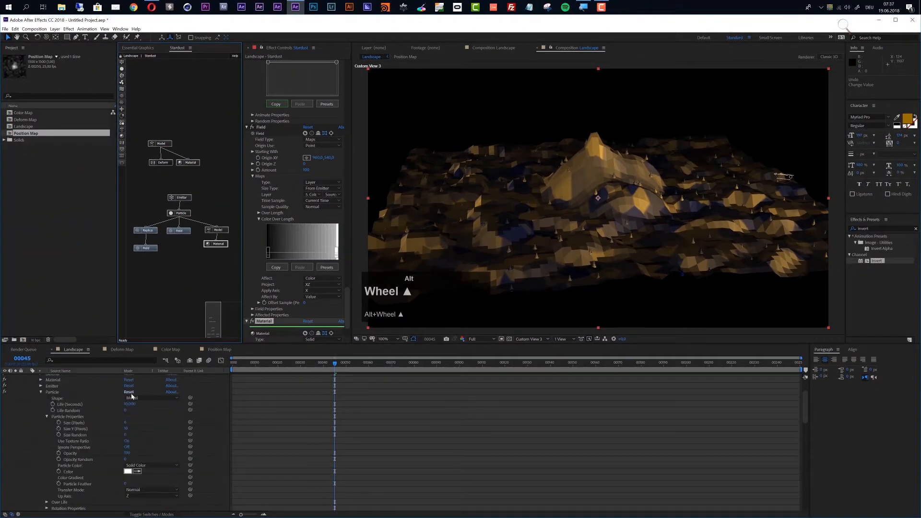
{"action": "left_click", "coordinate": [73, 384], "text": "alt"}
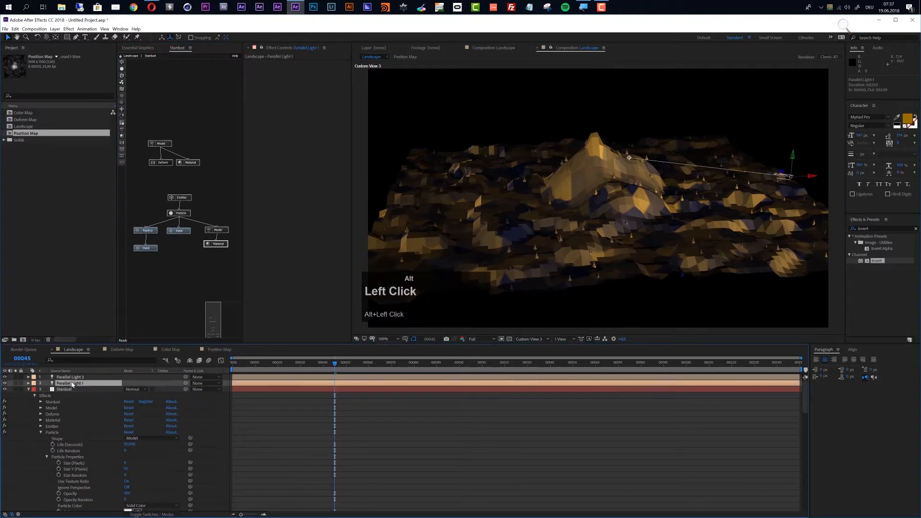
{"action": "key", "text": "a"}
{"action": "key", "text": "a"}
{"action": "left_click_drag", "start_coordinate": [128, 395], "coordinate": [154, 393]}
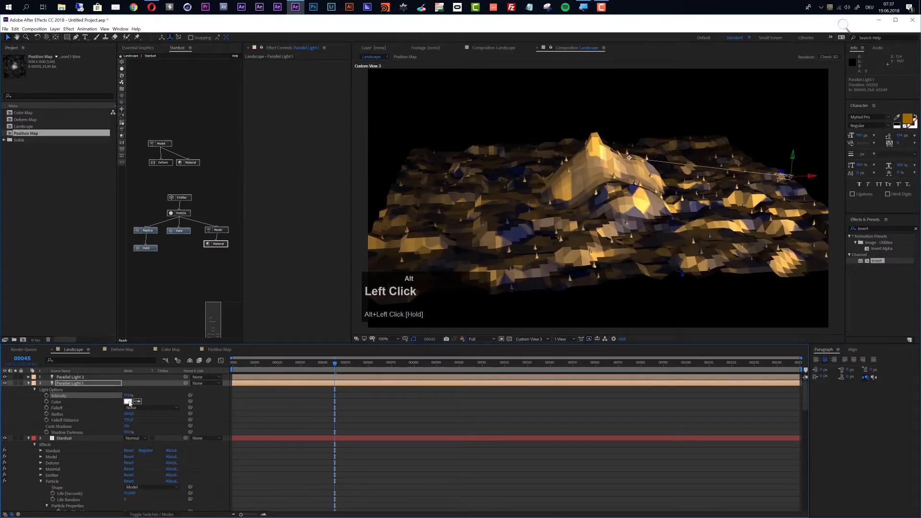
Give Parallel Light 1 a very pale warm yellow color.
{"action": "left_click", "coordinate": [128, 401], "text": "alt"}
{"action": "left_click_drag", "start_coordinate": [112, 134], "coordinate": [110, 136]}
{"action": "left_click_drag", "start_coordinate": [21, 69], "coordinate": [18, 54]}
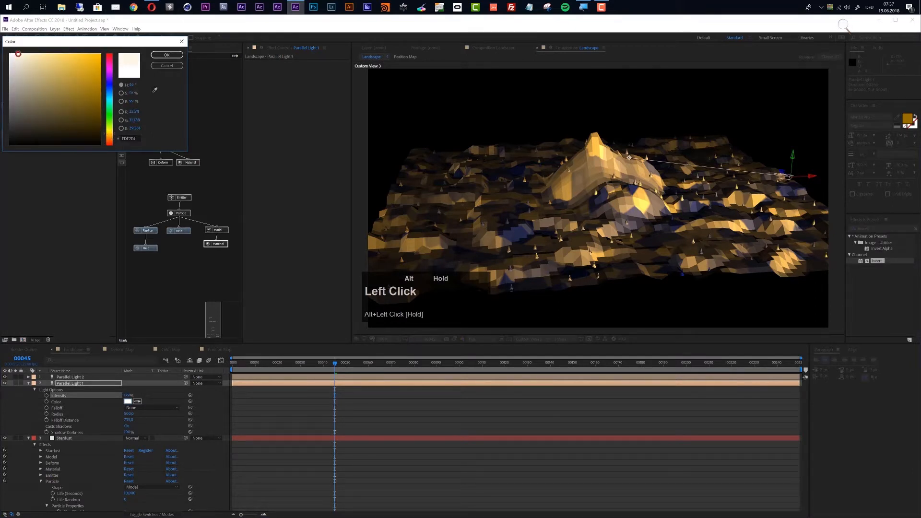
{"action": "left_click", "coordinate": [154, 56]}
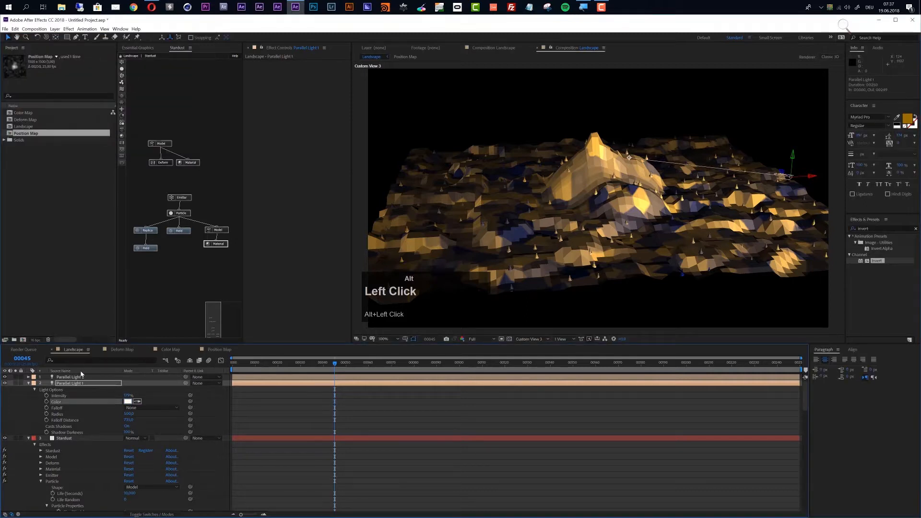
Tint Parallel Light 2 a pale blue and increase its intensity.
{"action": "left_click", "coordinate": [82, 378]}
{"action": "key", "text": "a"}
{"action": "key", "text": "a"}
{"action": "left_click", "coordinate": [128, 396]}
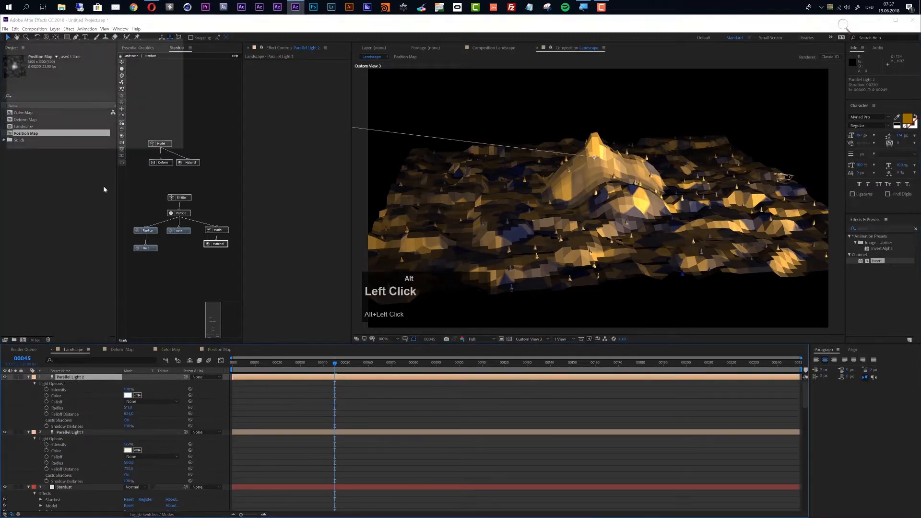
{"action": "left_click", "coordinate": [111, 96]}
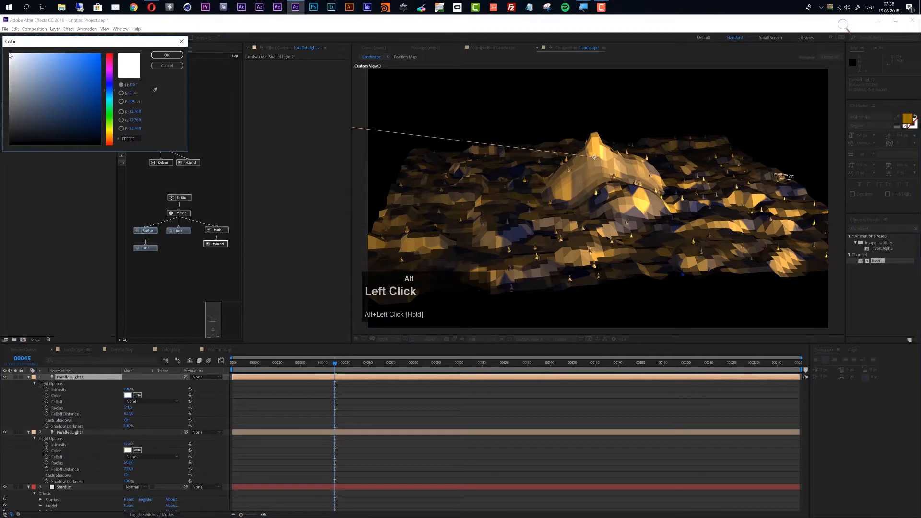
{"action": "left_click_drag", "start_coordinate": [18, 53], "coordinate": [27, 53]}
{"action": "left_click", "coordinate": [166, 54]}
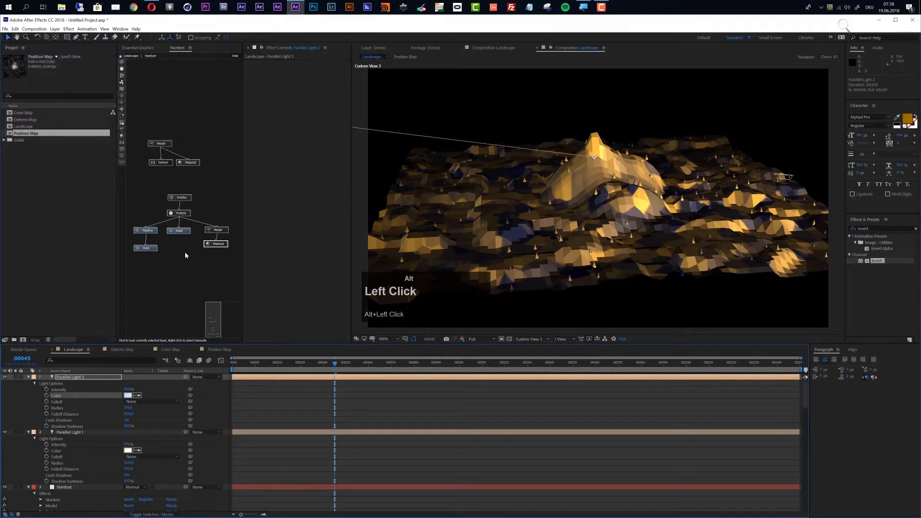
{"action": "left_click_drag", "start_coordinate": [127, 390], "coordinate": [160, 394]}
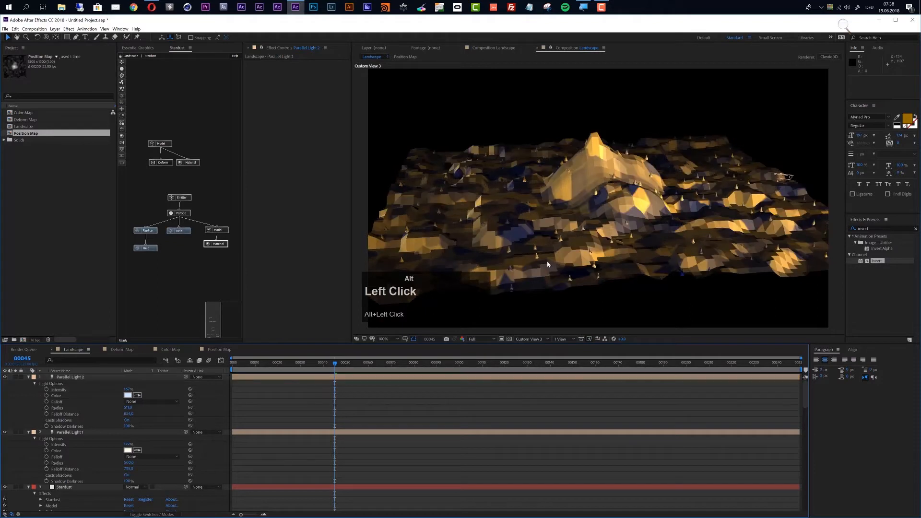
{"action": "scroll", "coordinate": [584, 250], "scroll_direction": "up", "scroll_amount": 1}
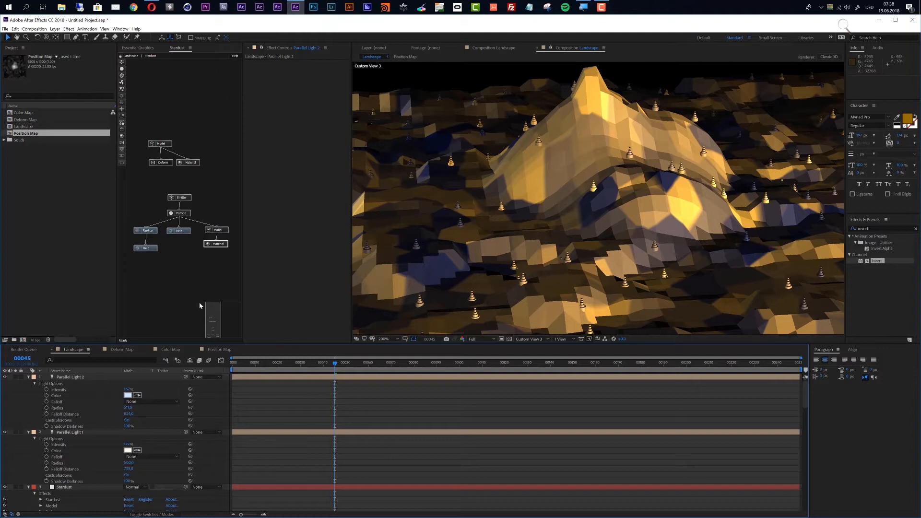
Turn on Shadows in the render settings of the Stardust effect.
{"action": "scroll", "coordinate": [116, 394], "scroll_direction": "down", "scroll_amount": 3}
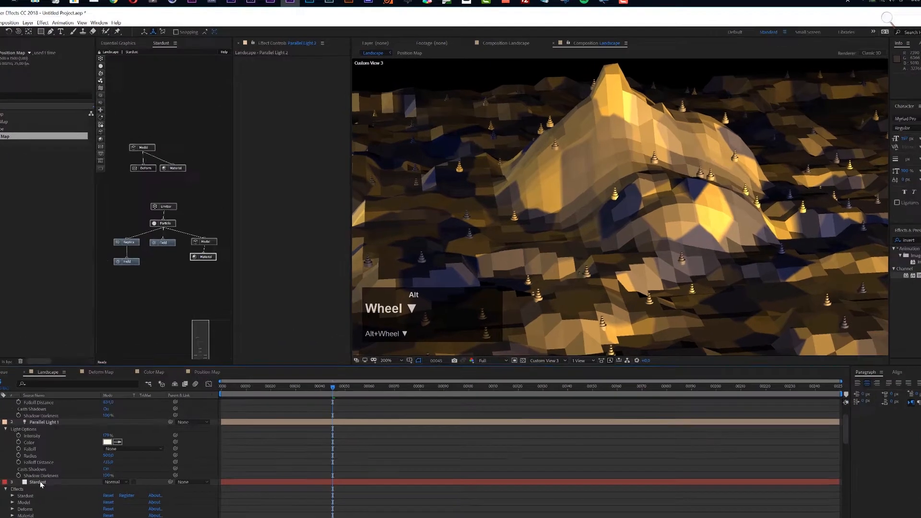
{"action": "left_click", "coordinate": [40, 482], "text": "alt"}
{"action": "left_click", "coordinate": [228, 46]}
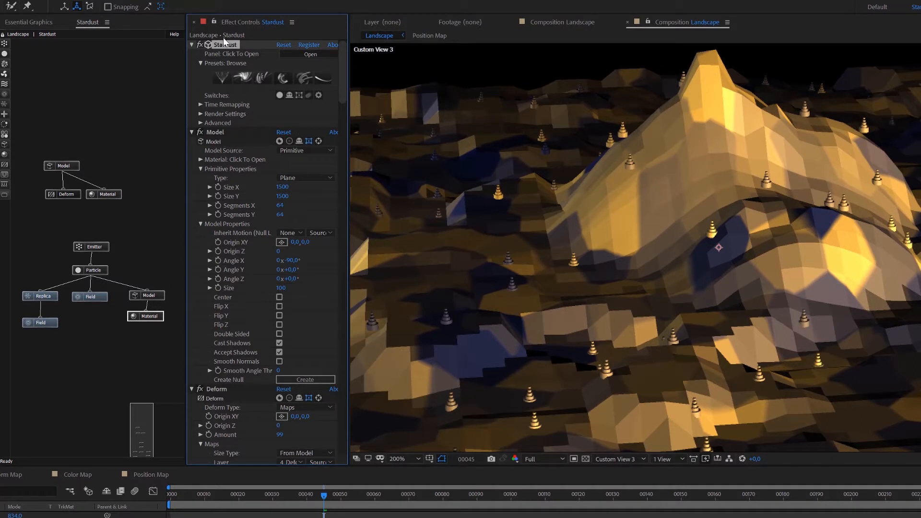
{"action": "left_click", "coordinate": [222, 46], "text": "alt"}
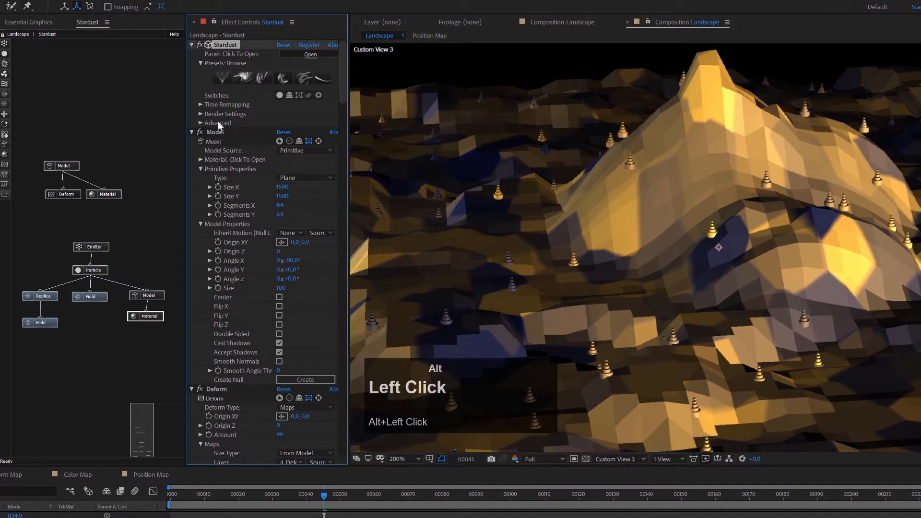
{"action": "left_click", "coordinate": [200, 115]}
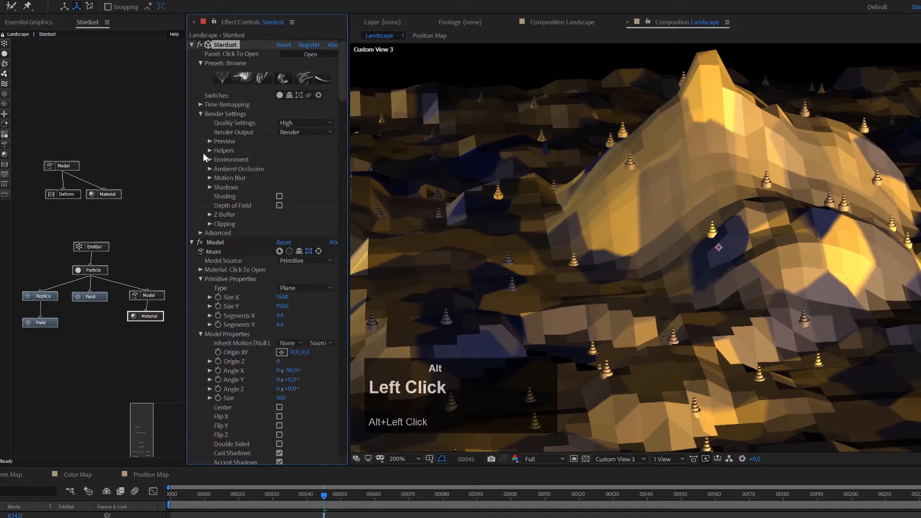
{"action": "left_click", "coordinate": [210, 187]}
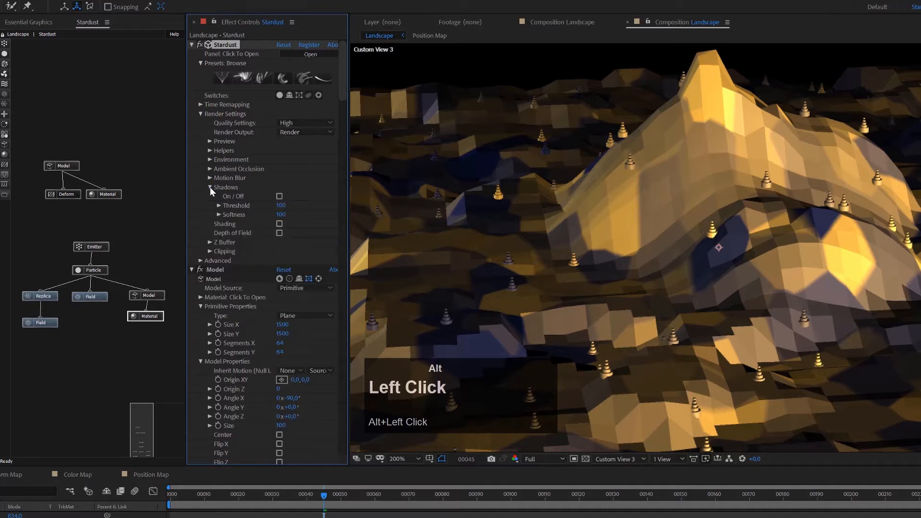
{"action": "left_click", "coordinate": [280, 196]}
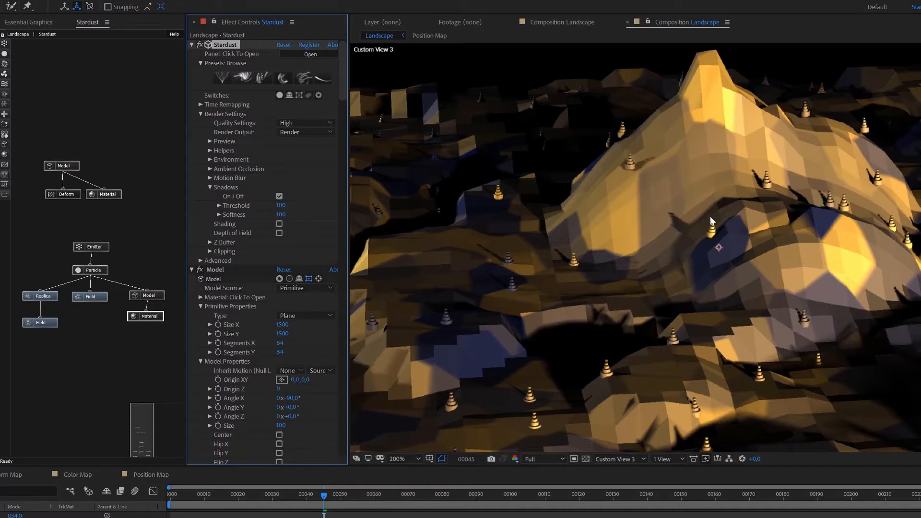
{"action": "scroll", "coordinate": [718, 185], "scroll_direction": "down", "scroll_amount": 1}
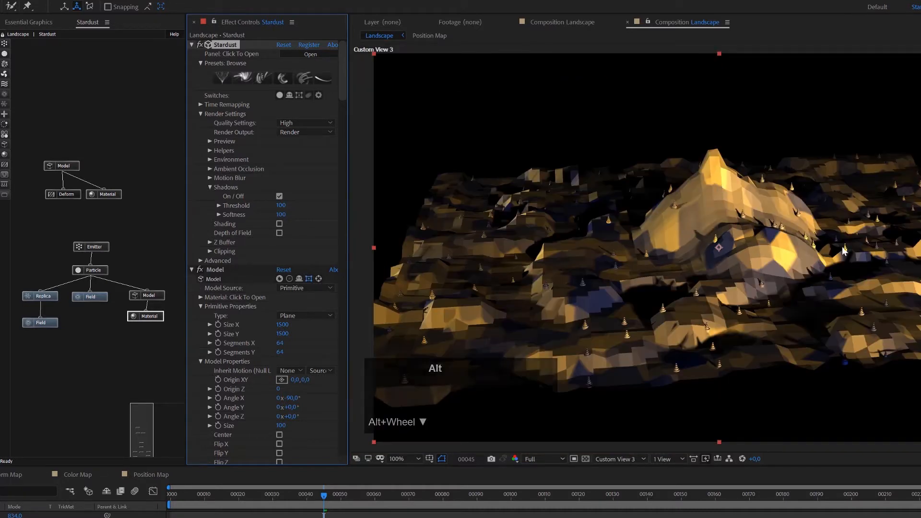
{"action": "scroll", "coordinate": [715, 251], "scroll_direction": "up", "scroll_amount": 1}
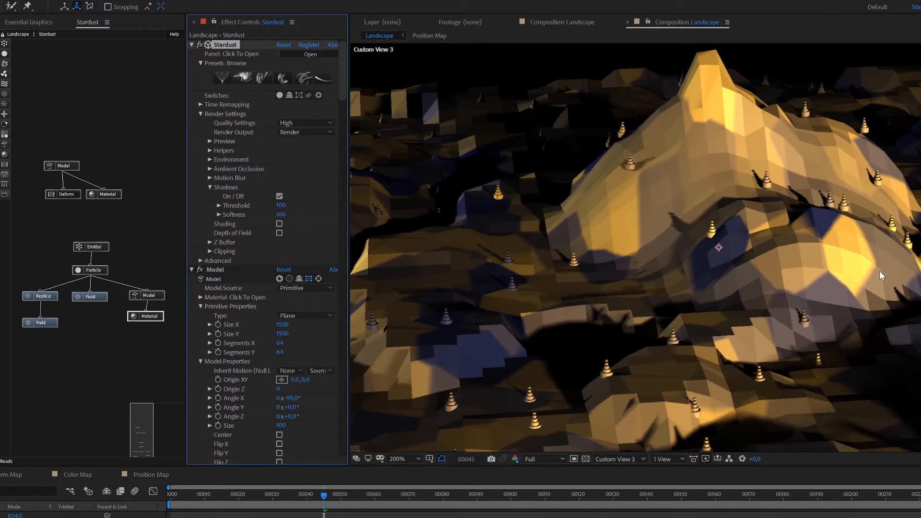
Set the Softness of the Stardust shadows to 200.
{"action": "left_click", "coordinate": [292, 214], "text": "alt"}
{"action": "left_click_drag", "start_coordinate": [292, 213], "coordinate": [439, 208]}
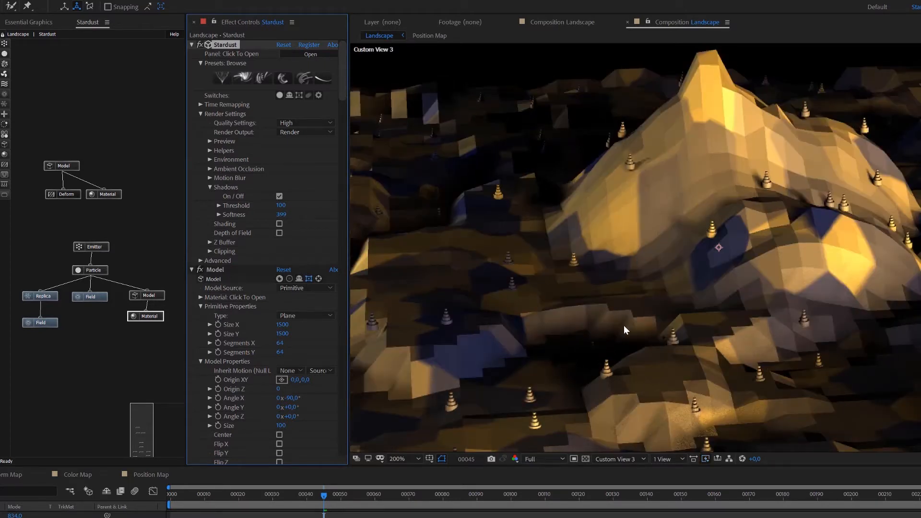
{"action": "mouse_move", "coordinate": [283, 217]}
{"action": "left_mouse_down"}
{"action": "mouse_move", "coordinate": [243, 220]}
{"action": "mouse_move", "coordinate": [271, 217]}
{"action": "left_mouse_up"}
{"action": "left_click", "coordinate": [272, 217]}
{"action": "type", "text": "200"}
{"action": "key", "text": "Return"}
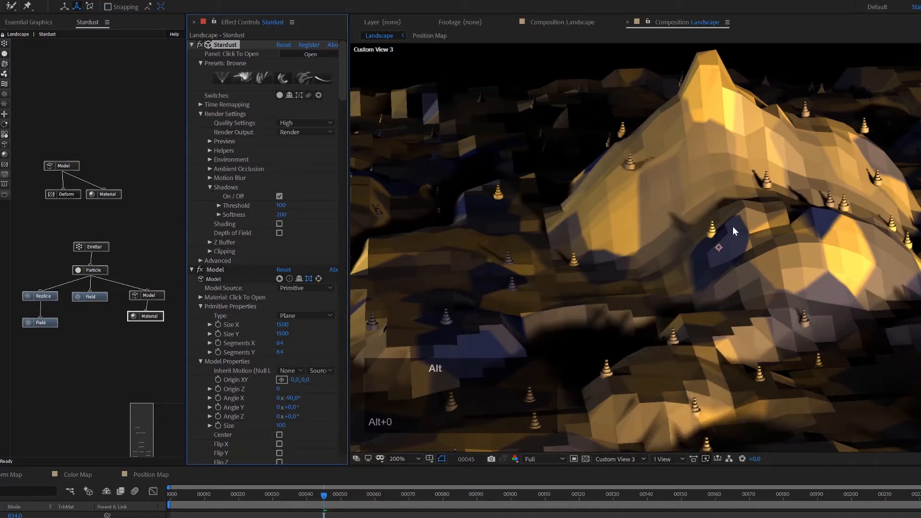
Try the Extreme and Medium options of Stardust's Quality Settings and return to High.
{"action": "left_click", "coordinate": [301, 124], "text": "alt"}
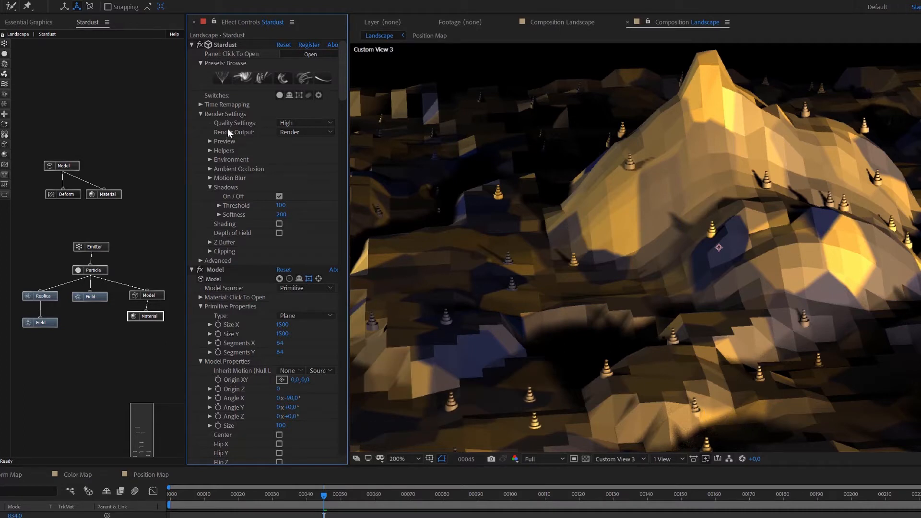
{"action": "left_click", "coordinate": [296, 123], "text": "alt"}
{"action": "left_click", "coordinate": [302, 168]}
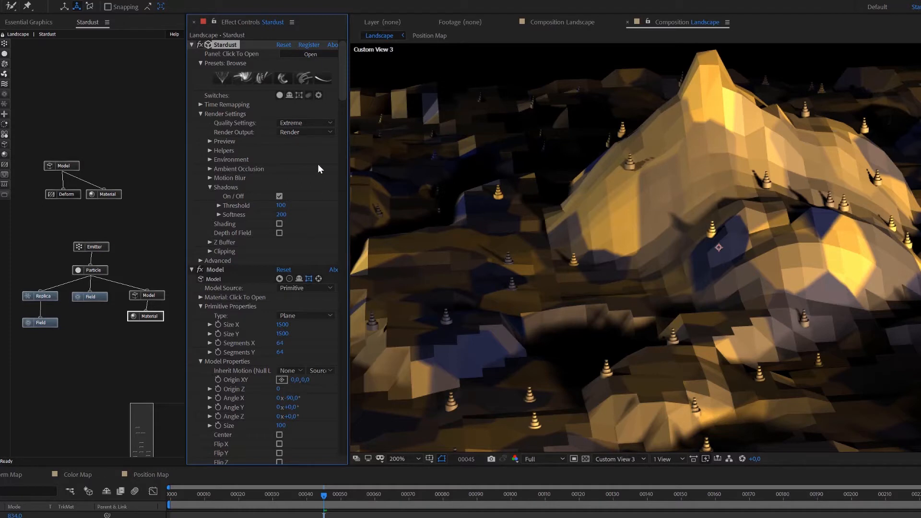
{"action": "left_click", "coordinate": [293, 126], "text": "alt"}
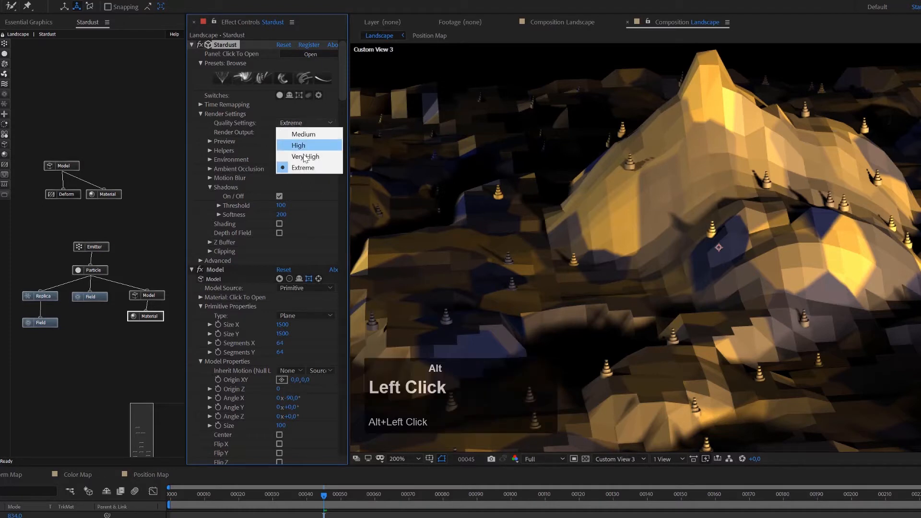
{"action": "left_click", "coordinate": [302, 135]}
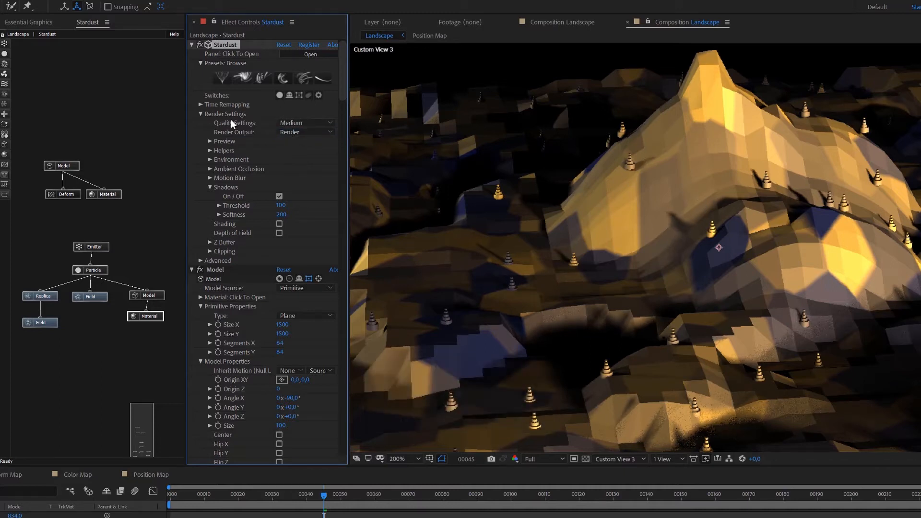
{"action": "left_click", "coordinate": [296, 125], "text": "alt"}
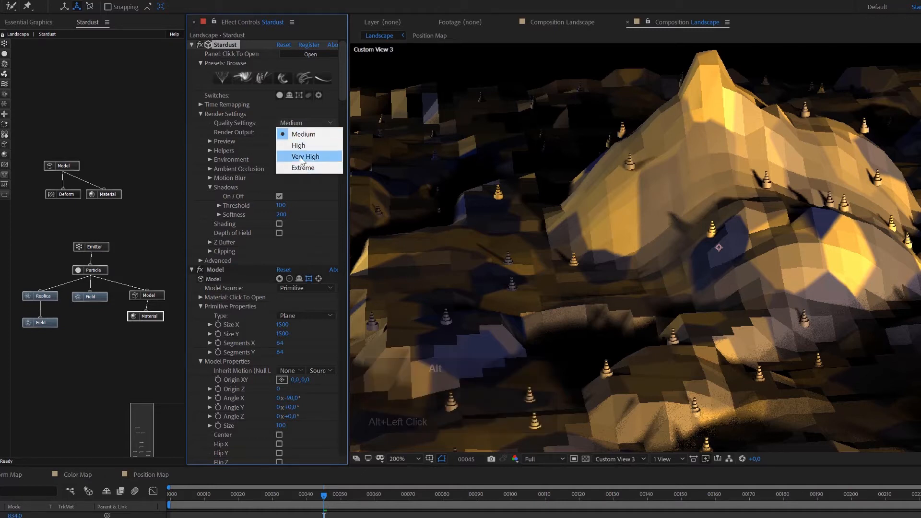
{"action": "left_click", "coordinate": [298, 146], "text": "alt"}
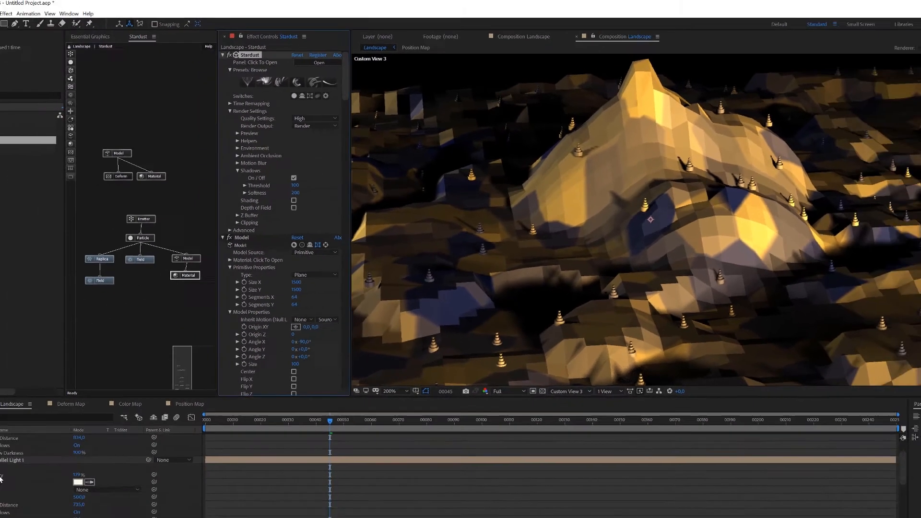
Turn off Casts Shadows for Parallel Light 2.
{"action": "scroll", "coordinate": [63, 409], "scroll_direction": "up", "scroll_amount": 3}
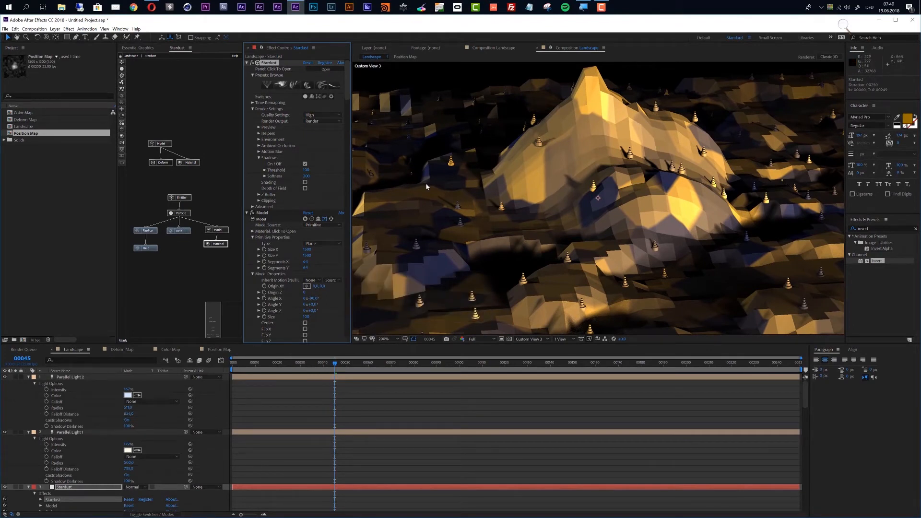
{"action": "left_click", "coordinate": [75, 379], "text": "alt"}
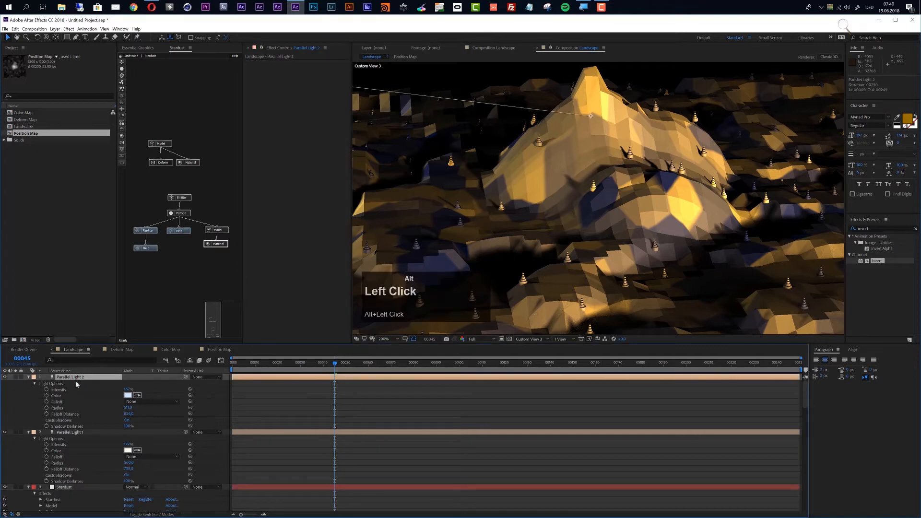
{"action": "left_click", "coordinate": [126, 421], "text": "alt"}
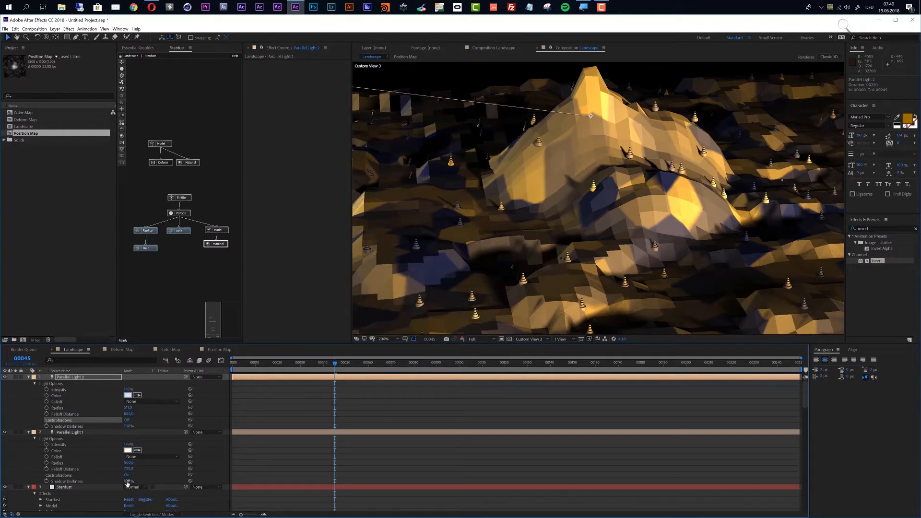
Set the Shadow Darkness of Parallel Light 1 to 75%.
{"action": "left_click_drag", "start_coordinate": [127, 484], "coordinate": [105, 480]}
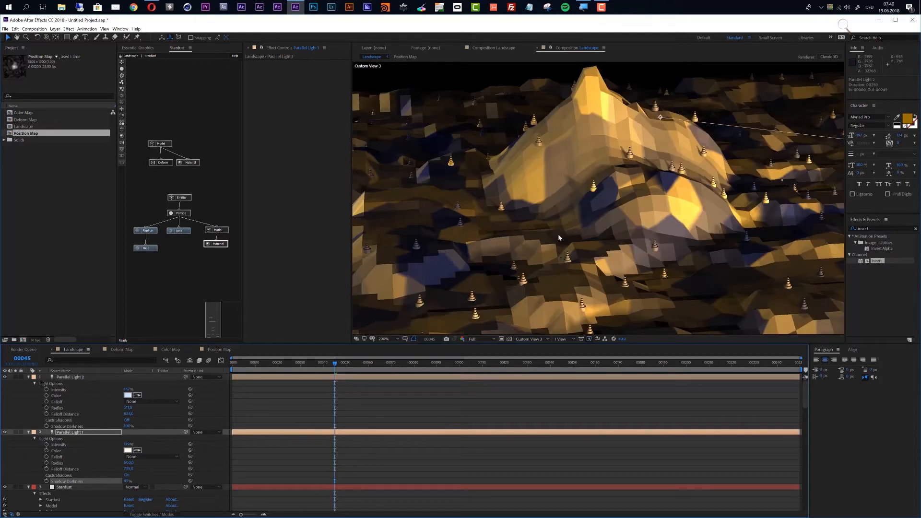
{"action": "left_click", "coordinate": [128, 481], "text": "alt"}
{"action": "key", "text": "alt+7"}
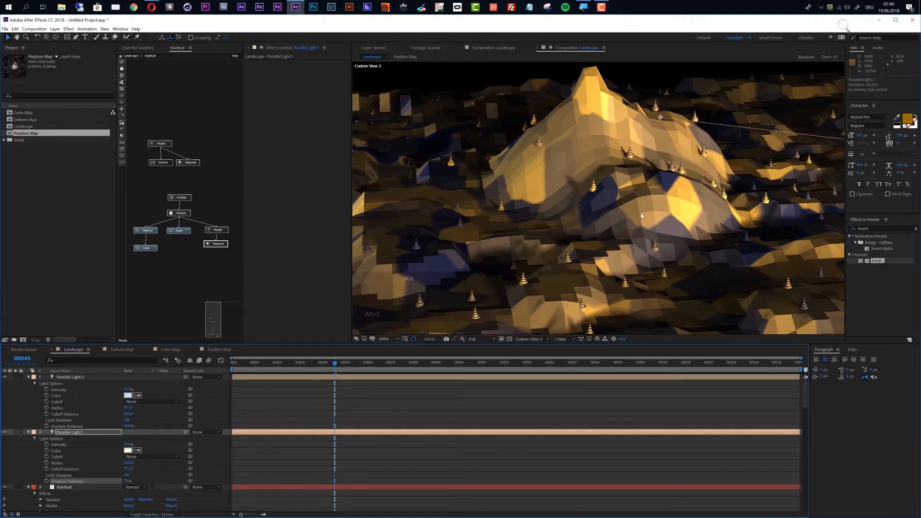
{"action": "scroll", "coordinate": [642, 215], "scroll_direction": "down", "scroll_amount": 1}
{"action": "scroll", "coordinate": [642, 214], "scroll_direction": "up", "scroll_amount": 1}
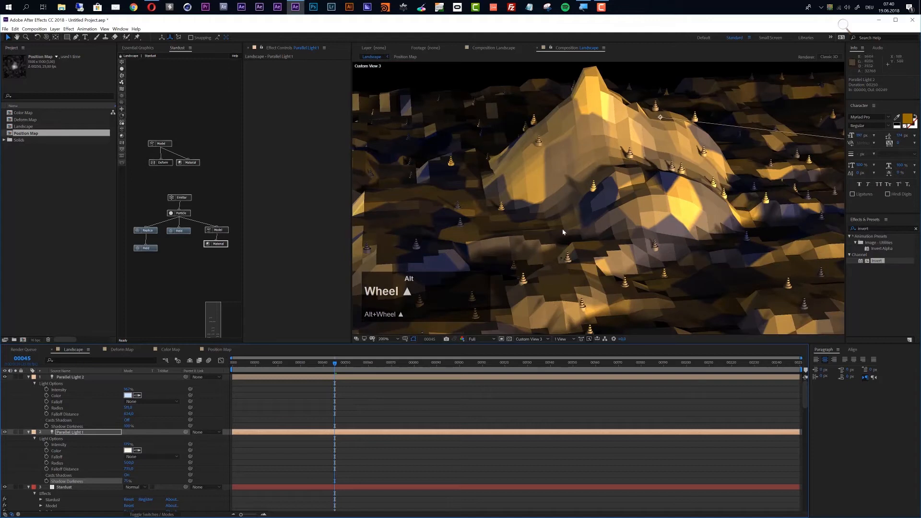
Try Ambient Occlusion in the render settings of the Stardust layer, comparing it up close, and switch it back off.
{"action": "left_click", "coordinate": [75, 486], "text": "alt"}
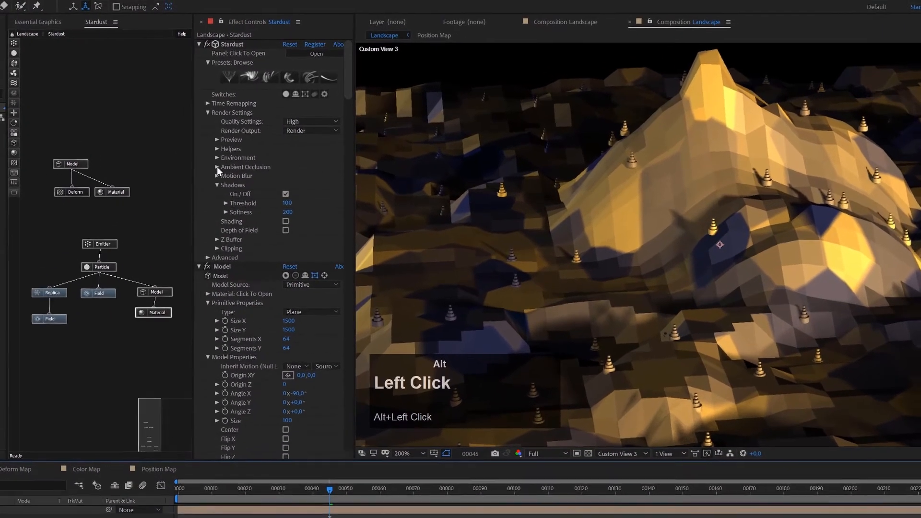
{"action": "left_click", "coordinate": [259, 146]}
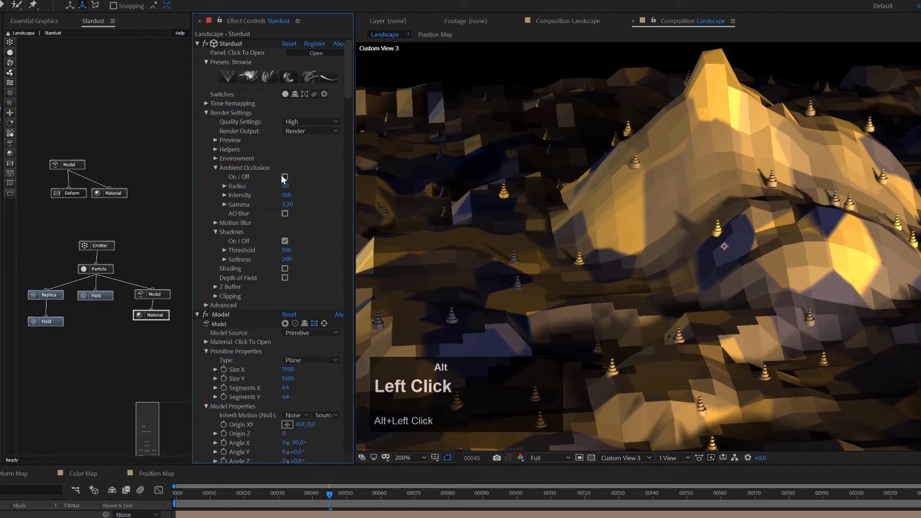
{"action": "left_click", "coordinate": [285, 177]}
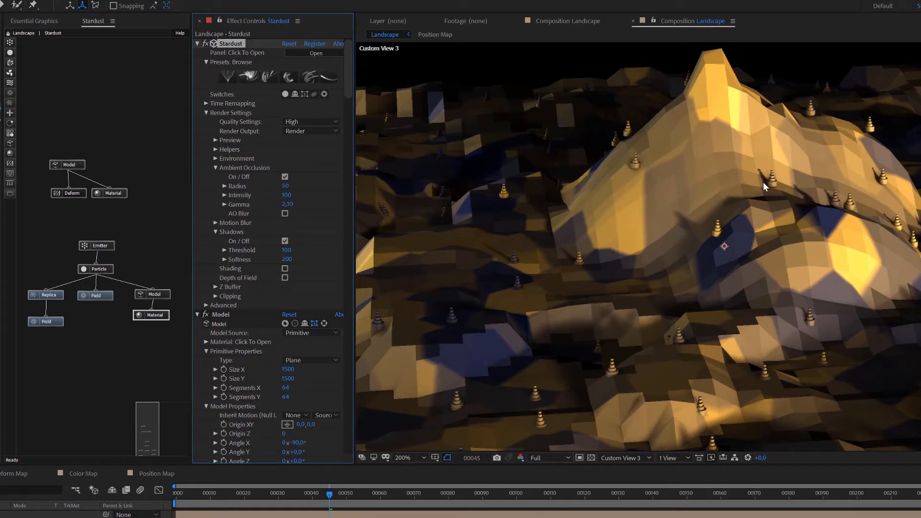
{"action": "scroll", "coordinate": [763, 182], "scroll_direction": "up", "scroll_amount": 3, "text": "alt"}
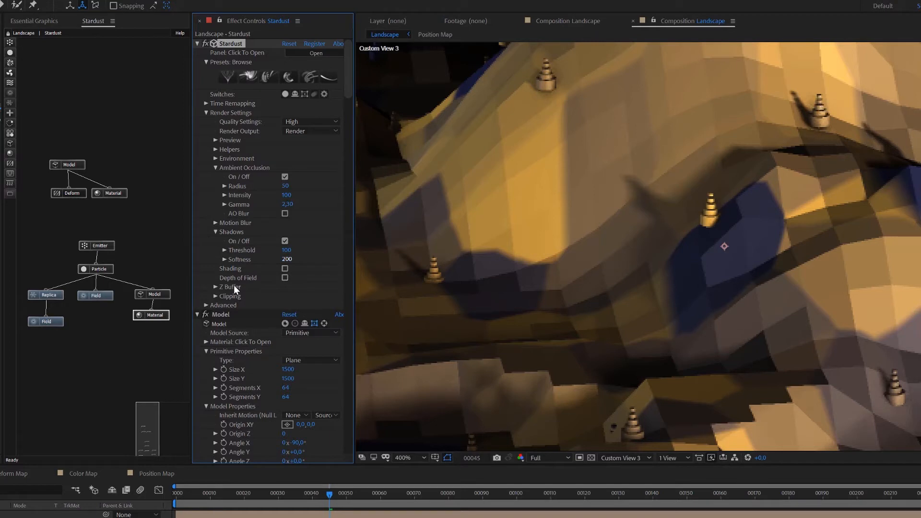
{"action": "left_click", "coordinate": [285, 176], "text": "alt"}
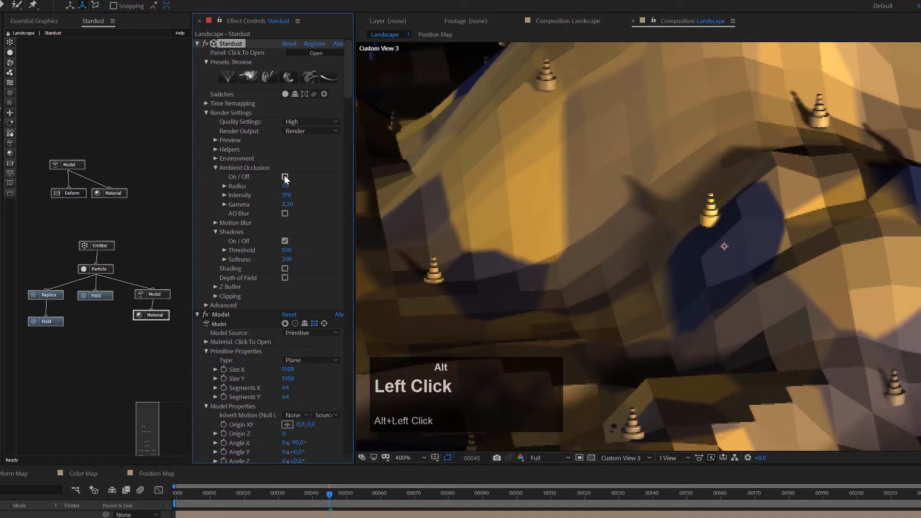
{"action": "left_click", "coordinate": [285, 176]}
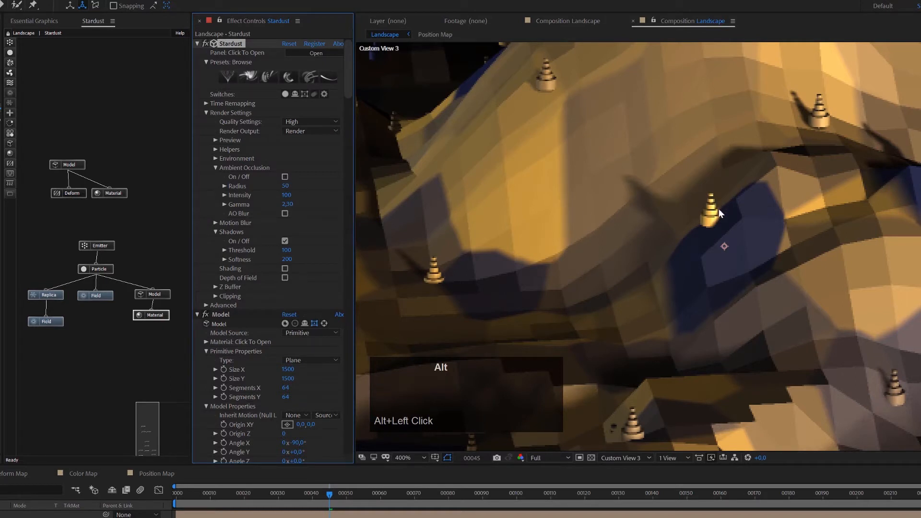
{"action": "scroll", "coordinate": [828, 198], "scroll_direction": "down", "scroll_amount": 4, "text": "alt"}
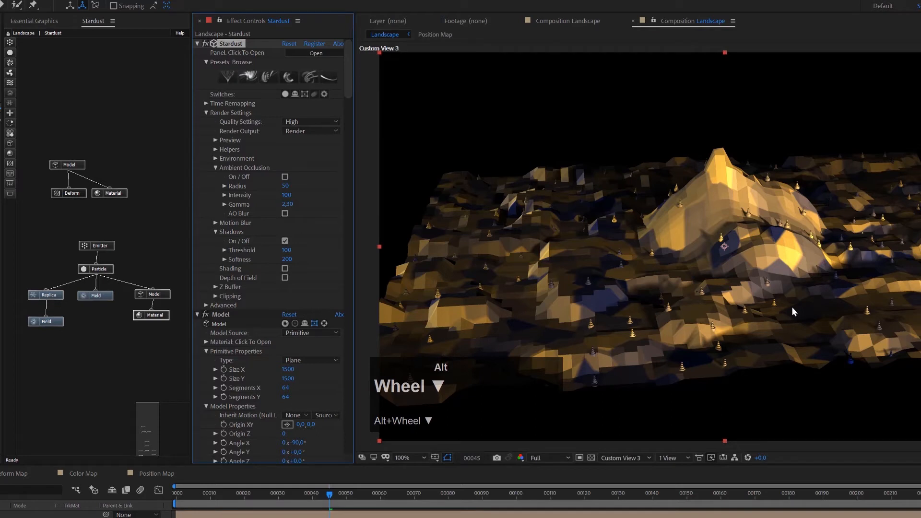
{"action": "key", "text": "alt+c"}
{"action": "left_click_drag", "start_coordinate": [742, 281], "coordinate": [676, 92]}
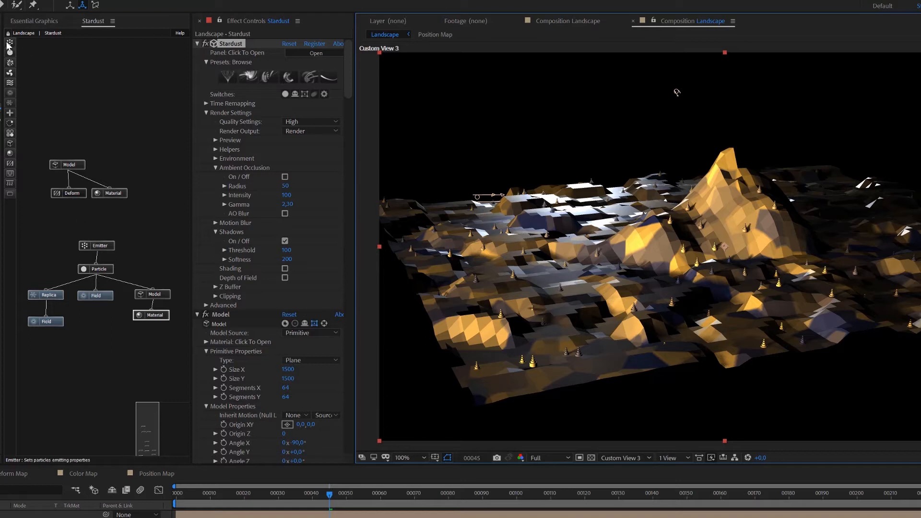
{"action": "left_click_drag", "start_coordinate": [10, 45], "coordinate": [165, 77]}
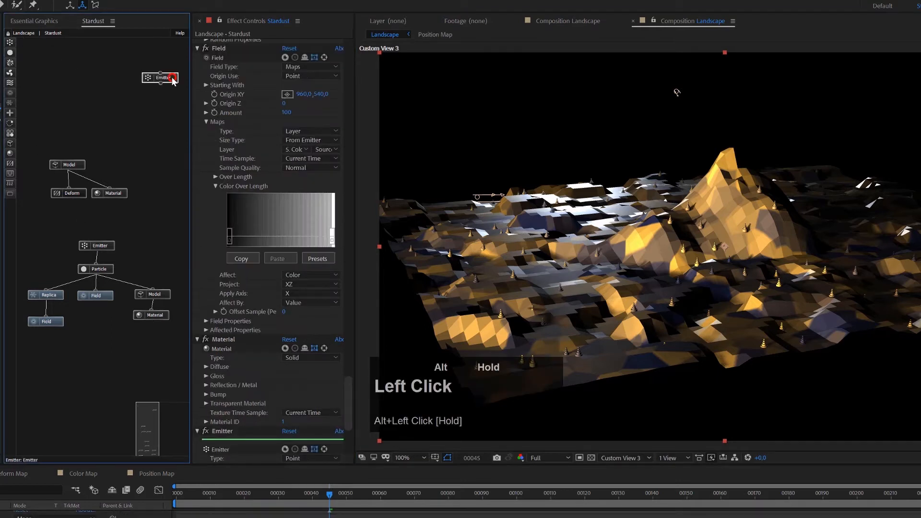
{"action": "left_click", "coordinate": [162, 81], "text": "alt"}
{"action": "key", "text": "alt+Delete"}
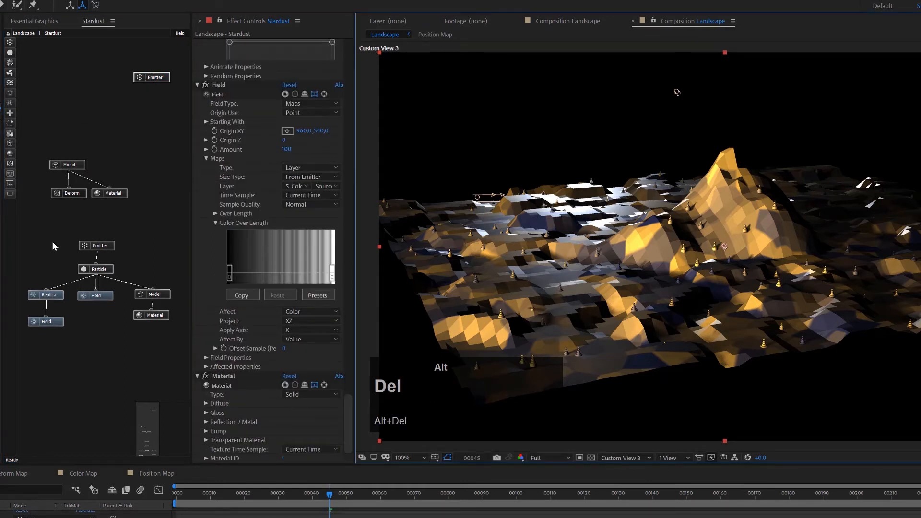
Duplicate the grid Emitter node and place the copy in free space above the existing node trees.
{"action": "left_click", "coordinate": [108, 248], "text": "alt"}
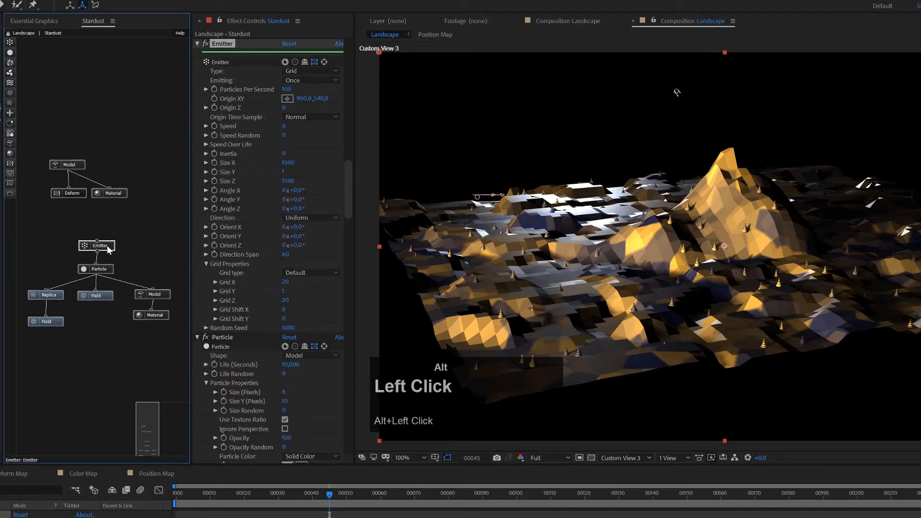
{"action": "key", "text": "ctrl+alt+d"}
{"action": "left_click_drag", "start_coordinate": [124, 252], "coordinate": [150, 92]}
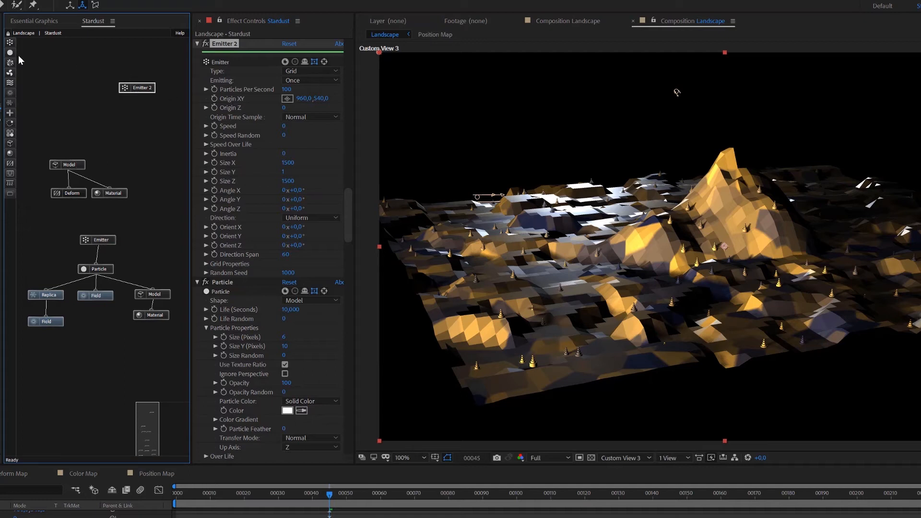
Add a Particle node connected to Emitter 2 and set its Shape to Cloud.
{"action": "left_click_drag", "start_coordinate": [10, 53], "coordinate": [145, 114]}
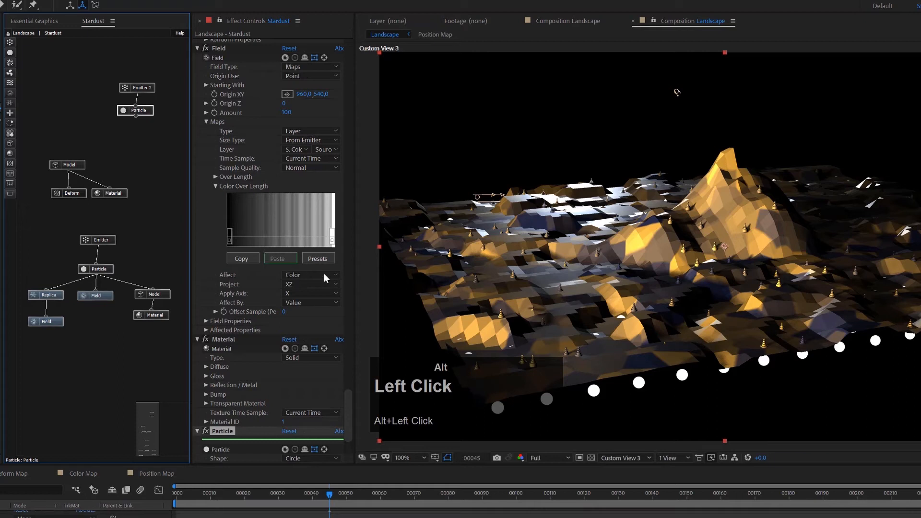
{"action": "scroll", "coordinate": [292, 370], "scroll_direction": "down", "scroll_amount": 3}
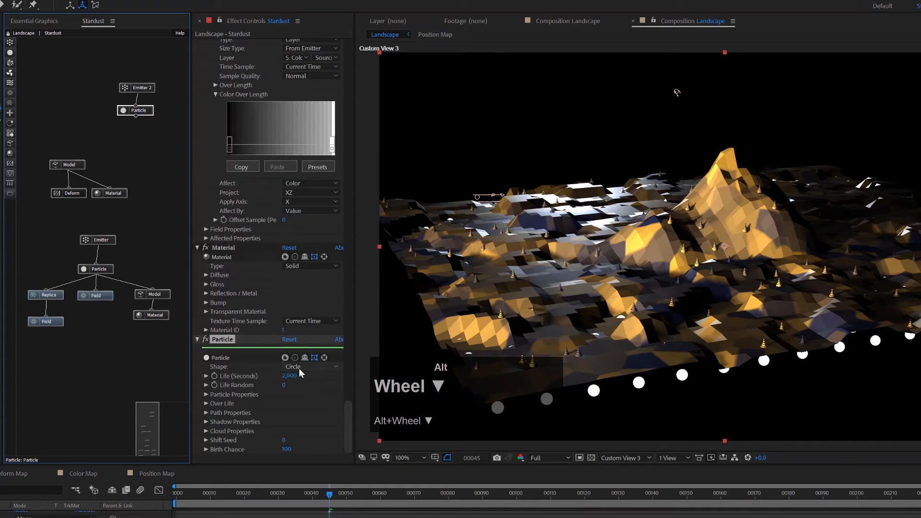
{"action": "left_click", "coordinate": [298, 368]}
{"action": "left_click", "coordinate": [313, 400]}
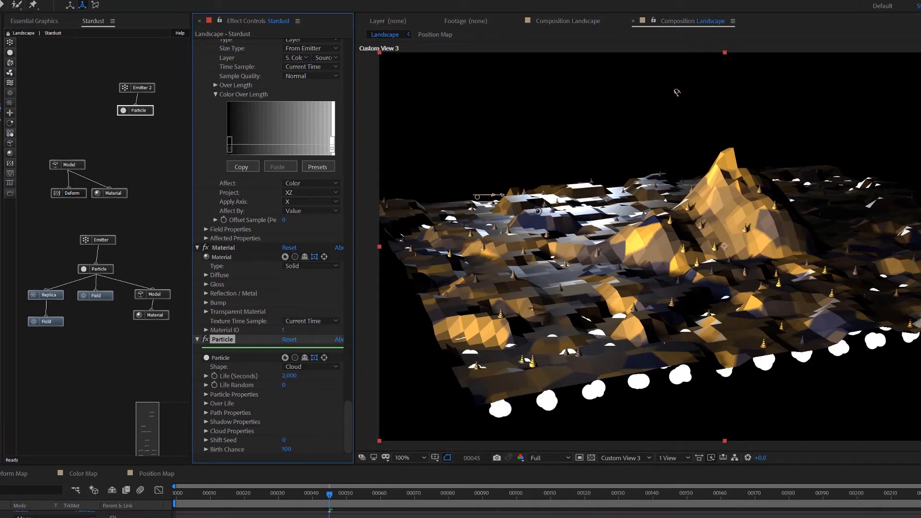
Duplicate the Field node that uses the Position Map and connect the copy to the cloud Particle node.
{"action": "left_click", "coordinate": [108, 301], "text": "alt"}
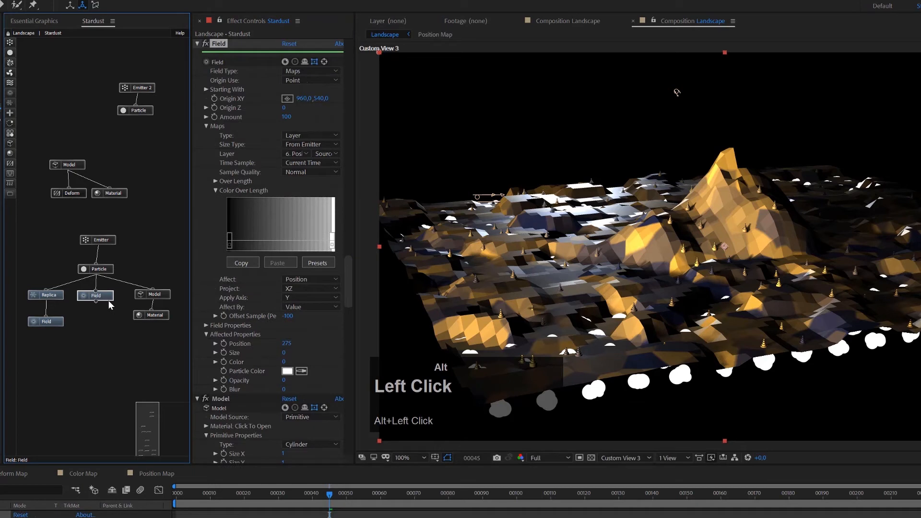
{"action": "key", "text": "ctrl+alt+d"}
{"action": "left_click_drag", "start_coordinate": [108, 297], "coordinate": [142, 115]}
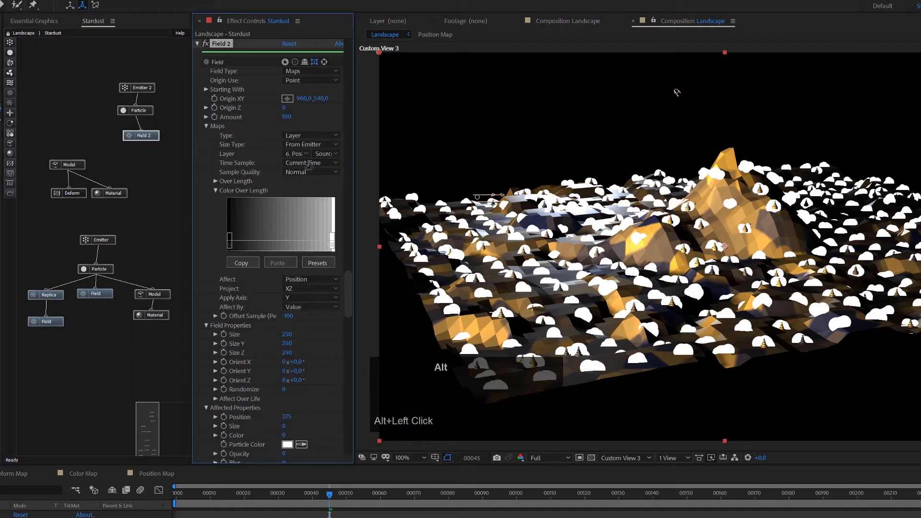
Raise the clouds above the terrain by setting Emitter 2's Origin XY to 960, 444.
{"action": "left_click", "coordinate": [144, 85], "text": "alt"}
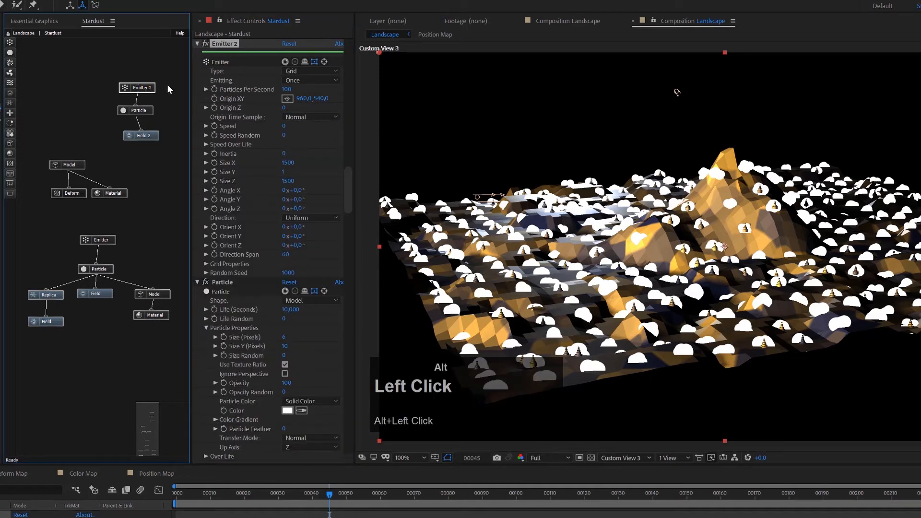
{"action": "left_click", "coordinate": [311, 98], "text": "alt"}
{"action": "left_click_drag", "start_coordinate": [310, 98], "coordinate": [267, 94]}
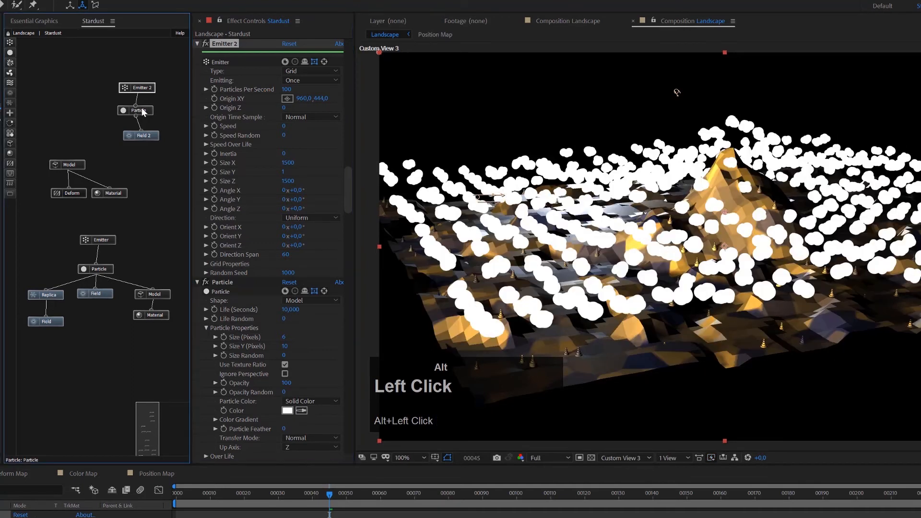
Set the Birth Chance of the cloud Particle node to 35.
{"action": "left_click", "coordinate": [142, 110]}
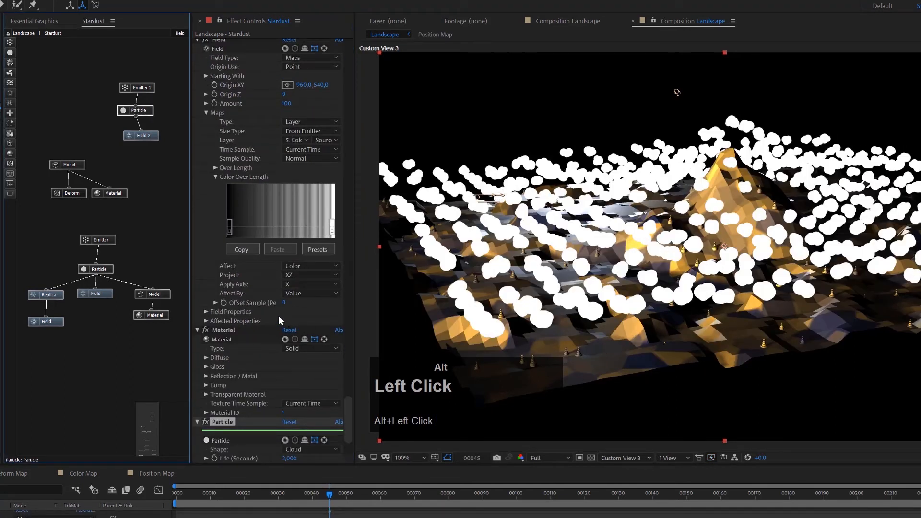
{"action": "scroll", "coordinate": [261, 392], "scroll_direction": "down", "scroll_amount": 4}
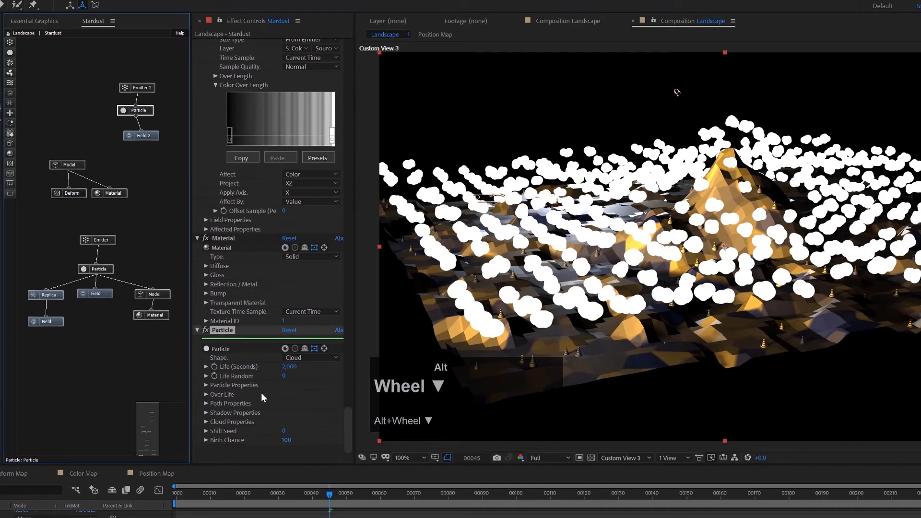
{"action": "left_click", "coordinate": [289, 439]}
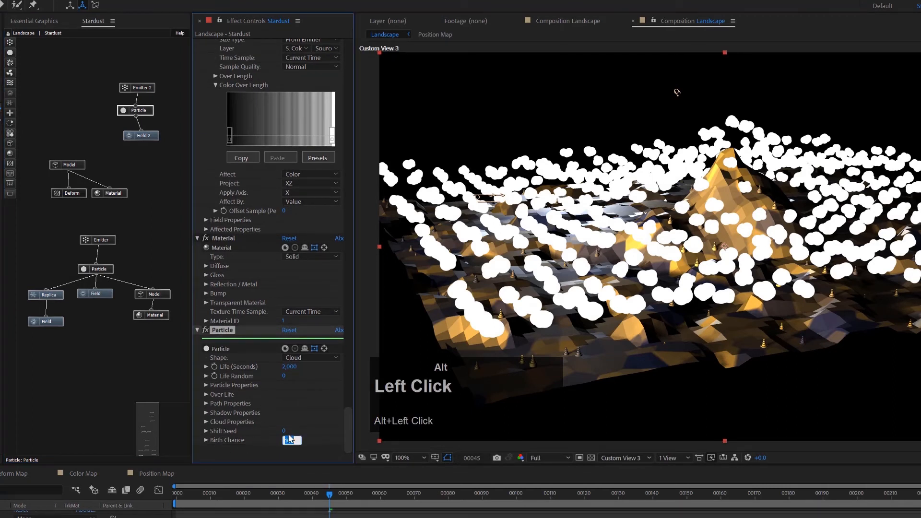
{"action": "type", "text": "35"}
{"action": "key", "text": "Return"}
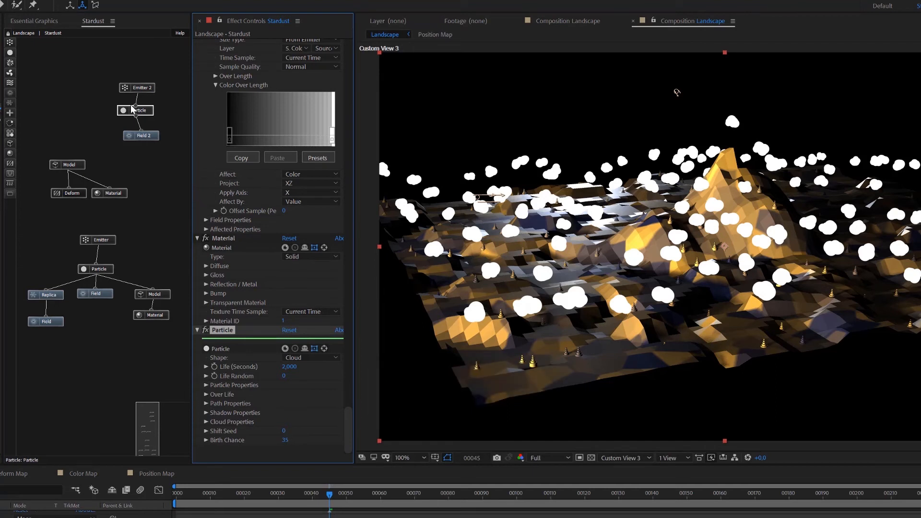
Set the Life (Seconds) of the cloud Particle node to 10.
{"action": "left_click", "coordinate": [140, 113], "text": "alt"}
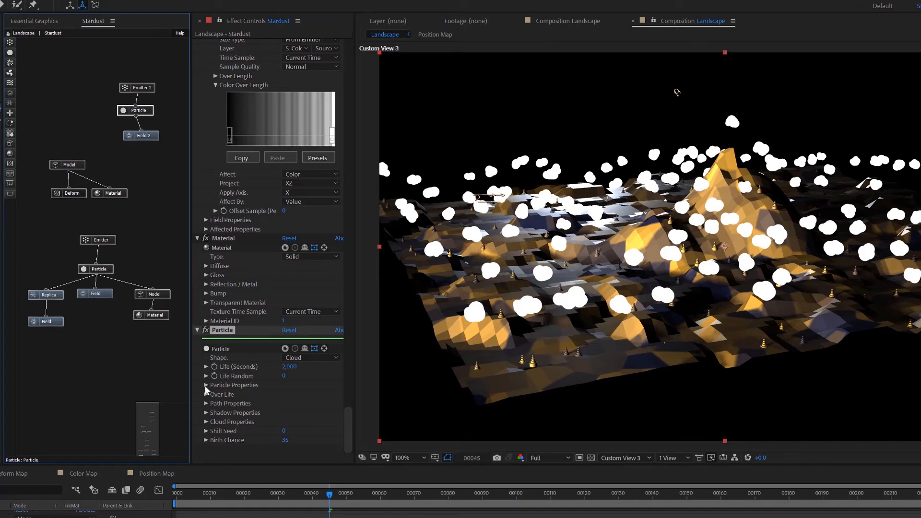
{"action": "left_click", "coordinate": [288, 367]}
{"action": "type", "text": "10"}
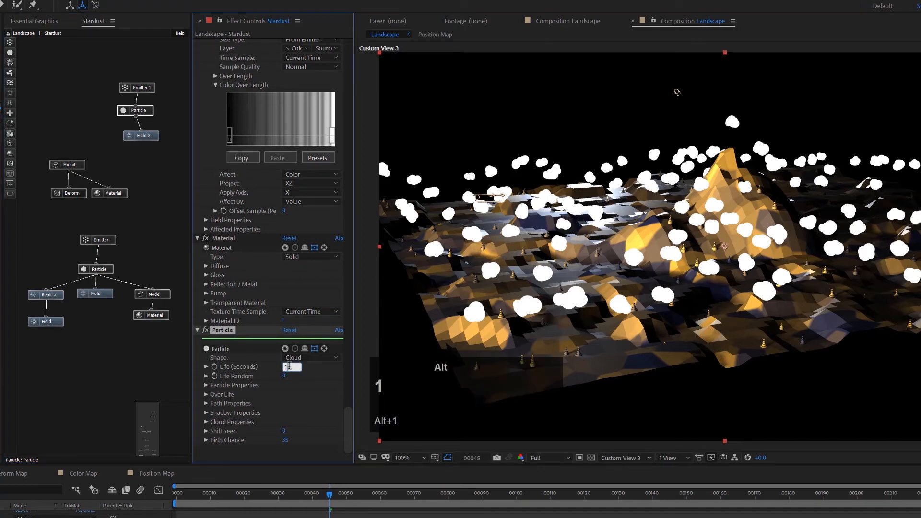
{"action": "key", "text": "Return"}
Set the Particle Color mode of the cloud particles to Random From Gradient.
{"action": "left_click", "coordinate": [206, 385], "text": "alt"}
{"action": "scroll", "coordinate": [289, 413], "scroll_direction": "down", "scroll_amount": 2}
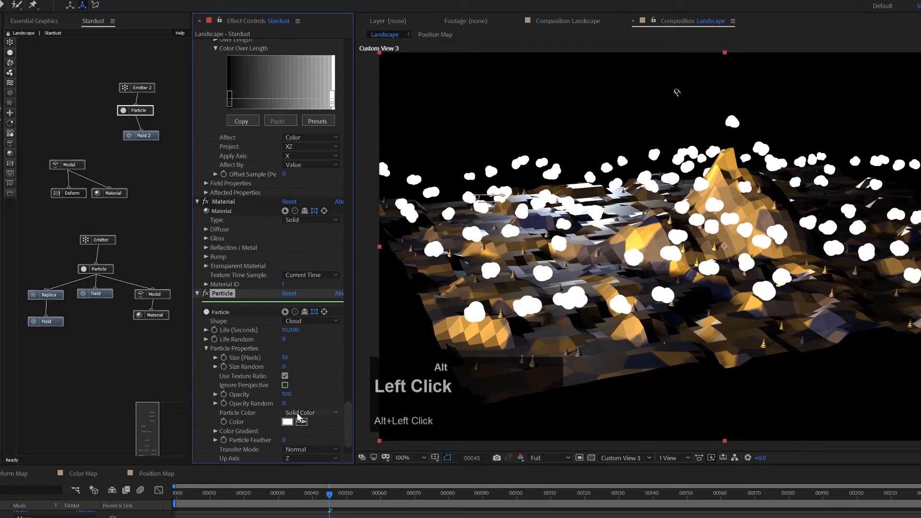
{"action": "left_click", "coordinate": [299, 412]}
{"action": "left_click", "coordinate": [336, 446]}
{"action": "scroll", "coordinate": [269, 398], "scroll_direction": "down", "scroll_amount": 2}
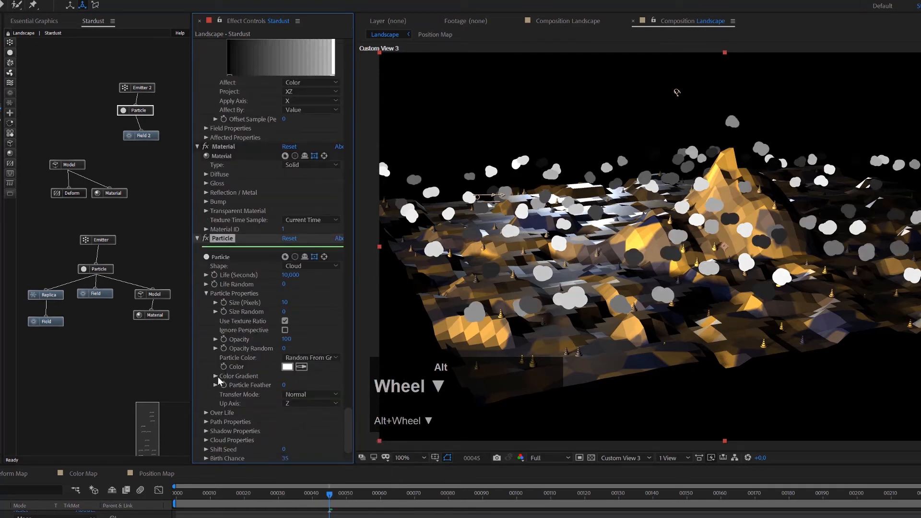
Change the black start color of the cloud particles' Color Gradient to a light blue.
{"action": "left_click", "coordinate": [216, 376]}
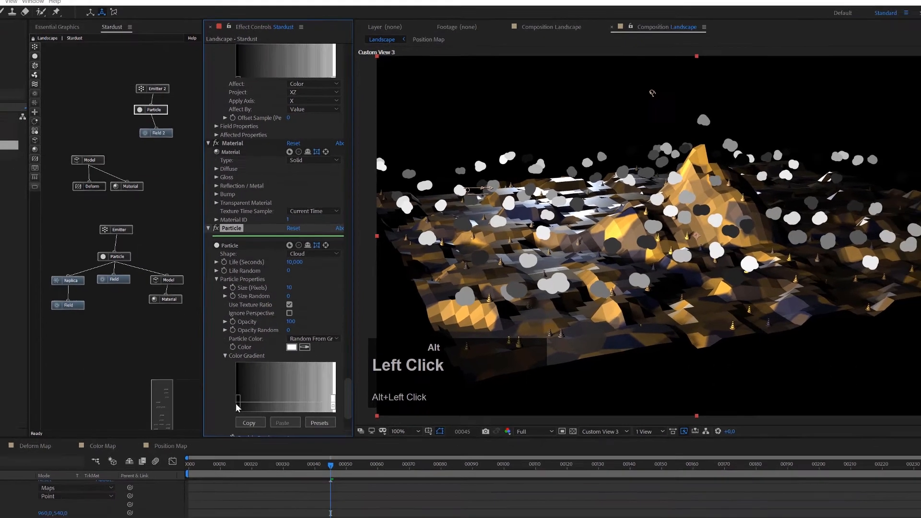
{"action": "double_click", "coordinate": [231, 431]}
{"action": "left_click", "coordinate": [109, 92]}
{"action": "left_click_drag", "start_coordinate": [108, 94], "coordinate": [110, 89]}
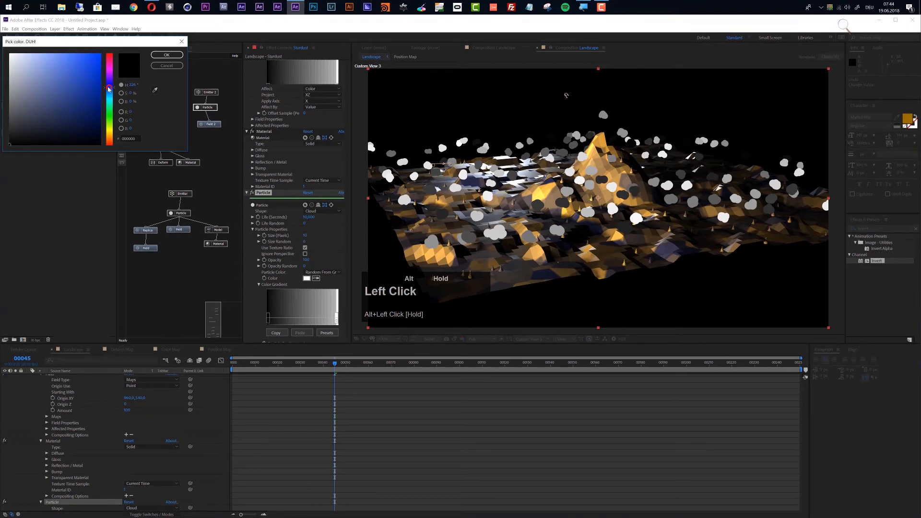
{"action": "left_click", "coordinate": [46, 61]}
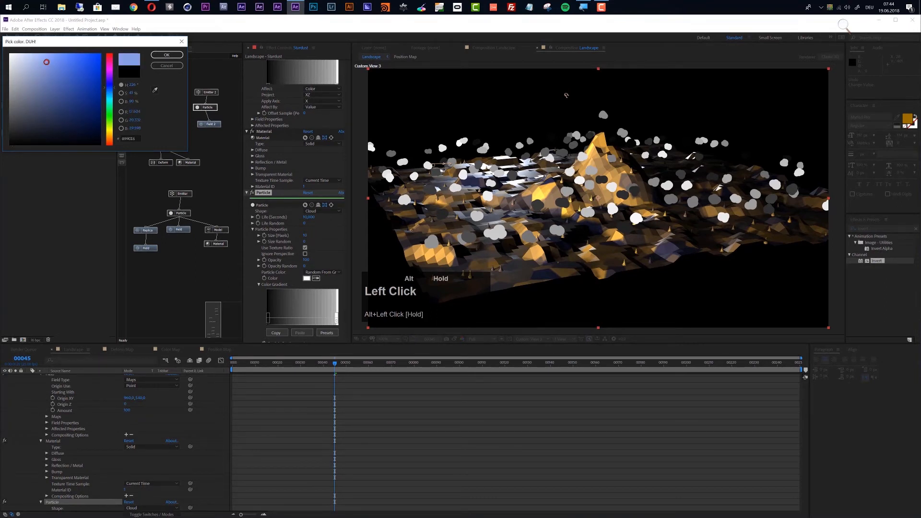
{"action": "left_click", "coordinate": [169, 66]}
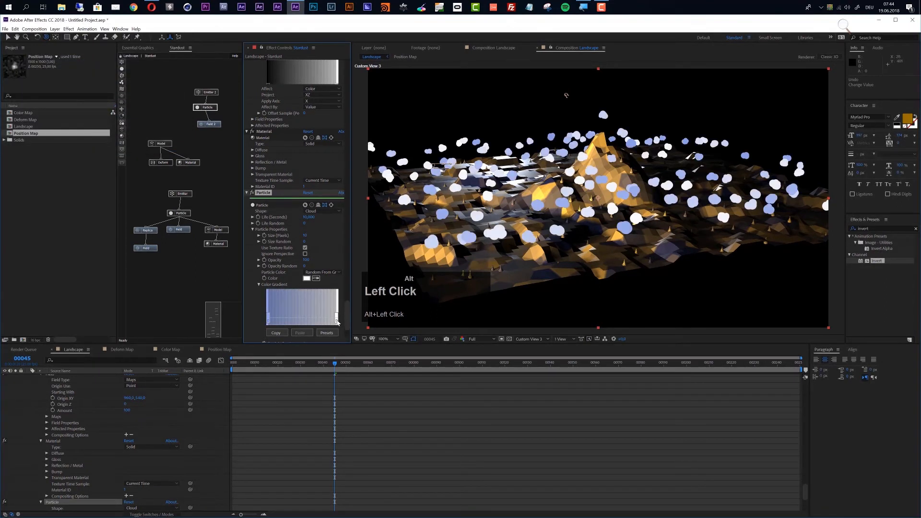
Change the white end color of the cloud particles' Color Gradient to a pale yellow.
{"action": "left_click", "coordinate": [337, 322], "text": "alt"}
{"action": "left_click_drag", "start_coordinate": [113, 134], "coordinate": [111, 136]}
{"action": "left_click_drag", "start_coordinate": [31, 57], "coordinate": [48, 55]}
{"action": "left_click", "coordinate": [165, 55]}
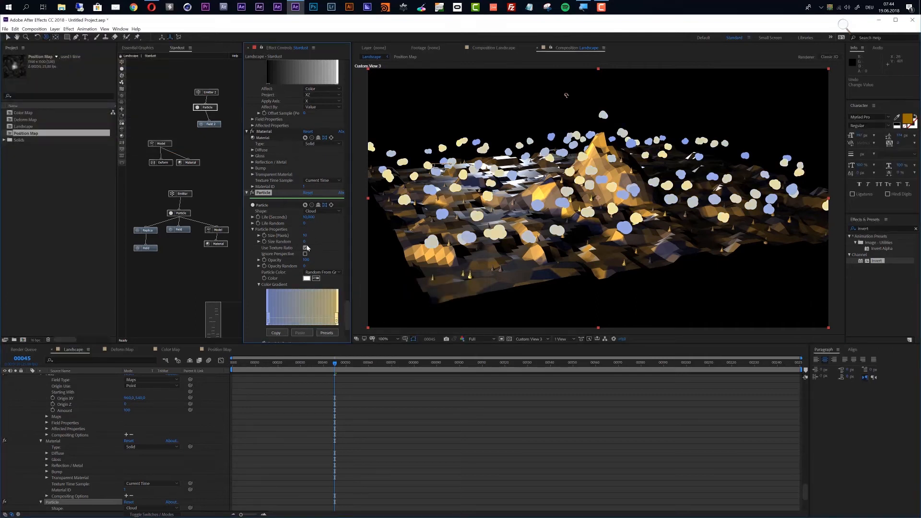
Set the cloud particles' Opacity to 15 and Opacity Random to 60.
{"action": "left_click_drag", "start_coordinate": [306, 264], "coordinate": [285, 260]}
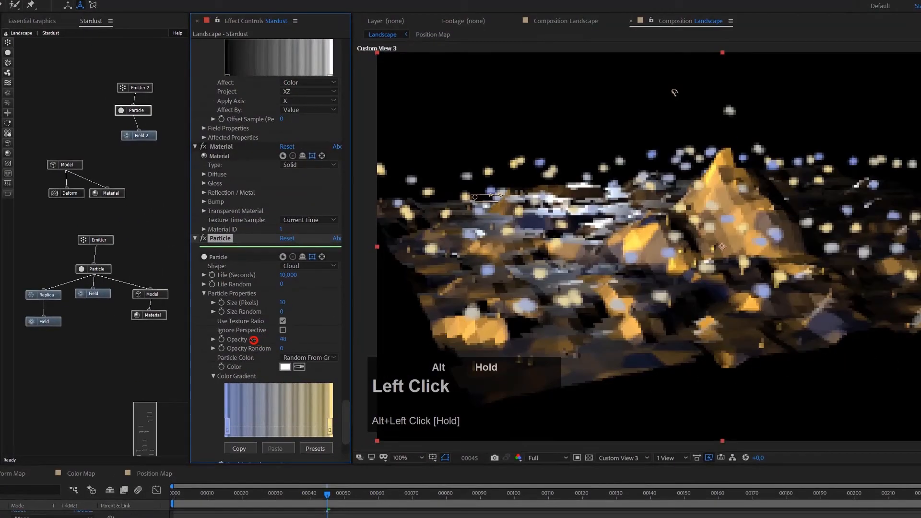
{"action": "mouse_move", "coordinate": [254, 340]}
{"action": "left_mouse_down"}
{"action": "mouse_move", "coordinate": [222, 336]}
{"action": "mouse_move", "coordinate": [239, 332]}
{"action": "left_mouse_up"}
{"action": "left_click", "coordinate": [285, 339], "text": "alt"}
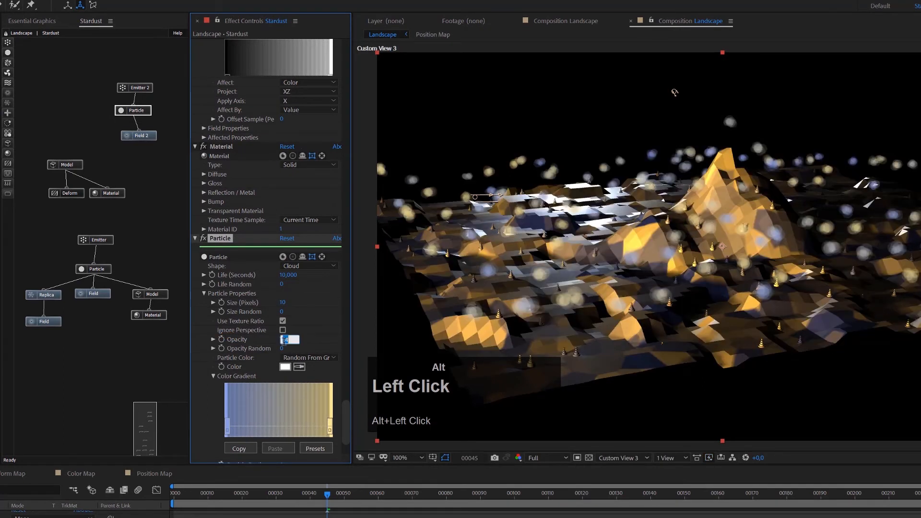
{"action": "type", "text": "15"}
{"action": "key", "text": "Return"}
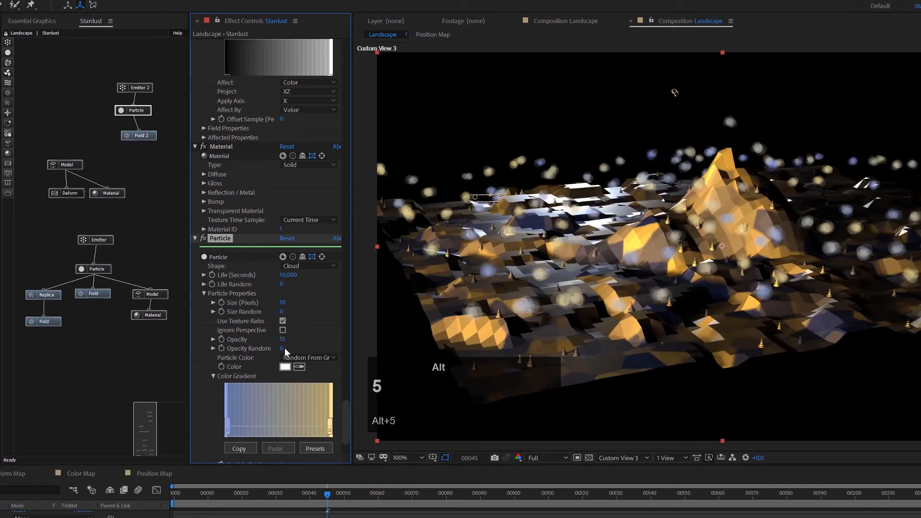
{"action": "left_click", "coordinate": [284, 350], "text": "alt"}
{"action": "type", "text": "60"}
{"action": "key", "text": "Return"}
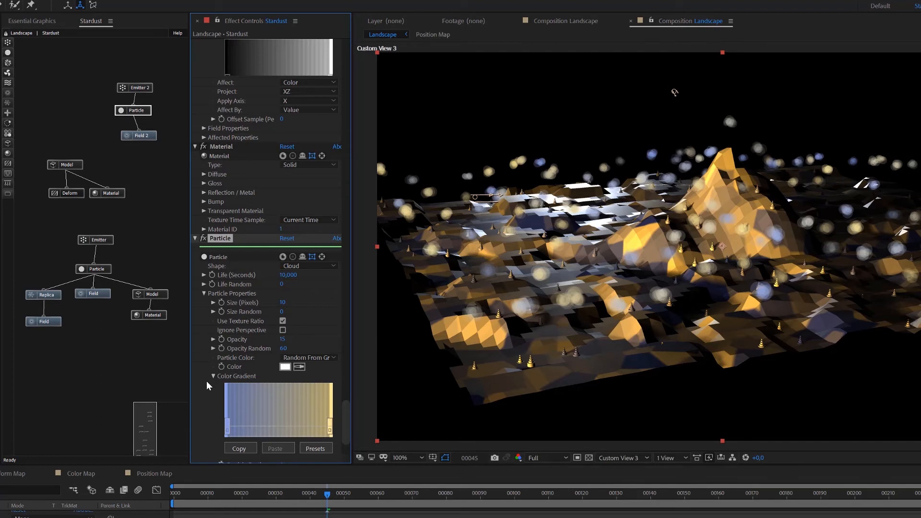
Set the Particle Feather of the cloud particles to 75.
{"action": "scroll", "coordinate": [206, 381], "scroll_direction": "down", "scroll_amount": 3}
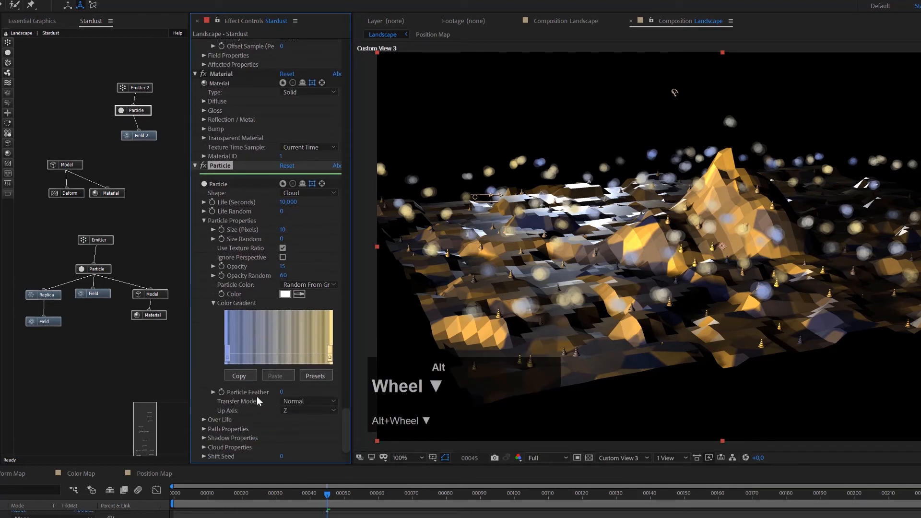
{"action": "left_click", "coordinate": [281, 392], "text": "alt"}
{"action": "type", "text": "25"}
{"action": "key", "text": "Return"}
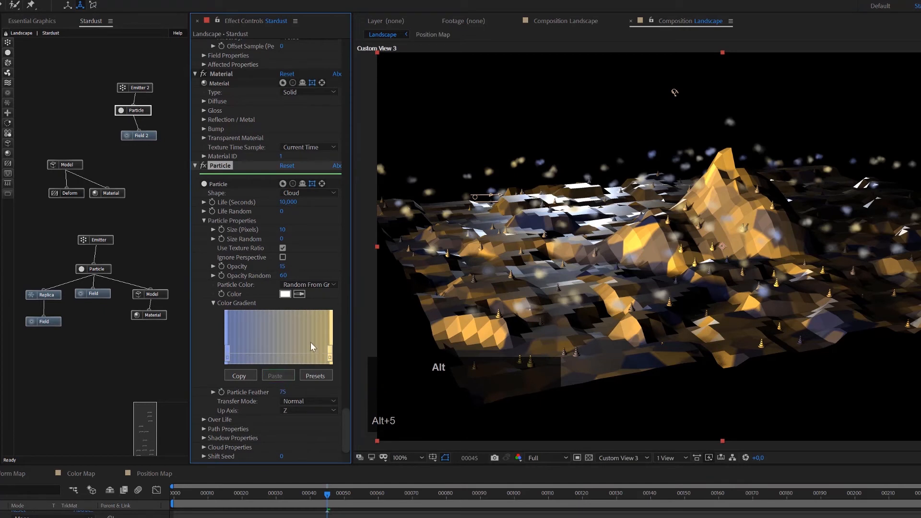
Set the cloud particles' Size Random to 98 and Size (Pixels) to 17.
{"action": "left_click_drag", "start_coordinate": [285, 238], "coordinate": [362, 238]}
{"action": "left_click_drag", "start_coordinate": [284, 229], "coordinate": [286, 229]}
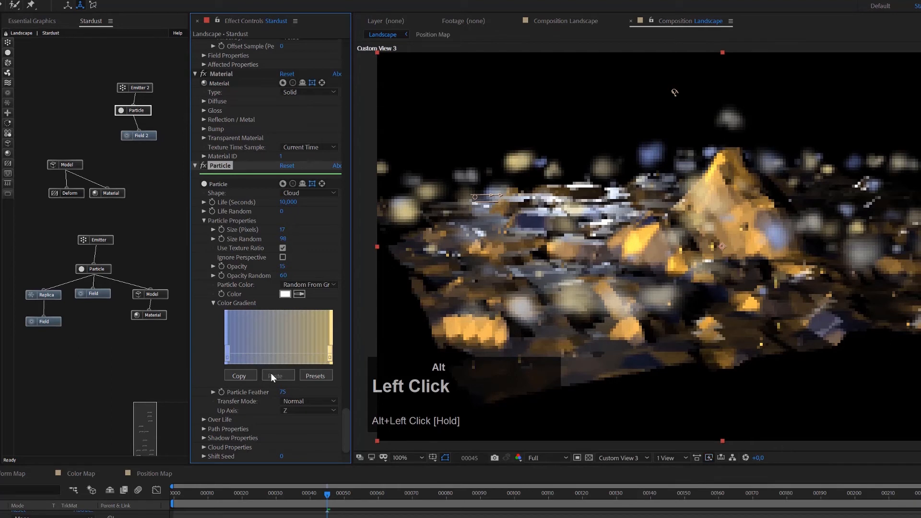
Switch the cloud particles' Transfer Mode to Add and set their Size (Pixels) to 14.
{"action": "left_click", "coordinate": [291, 402]}
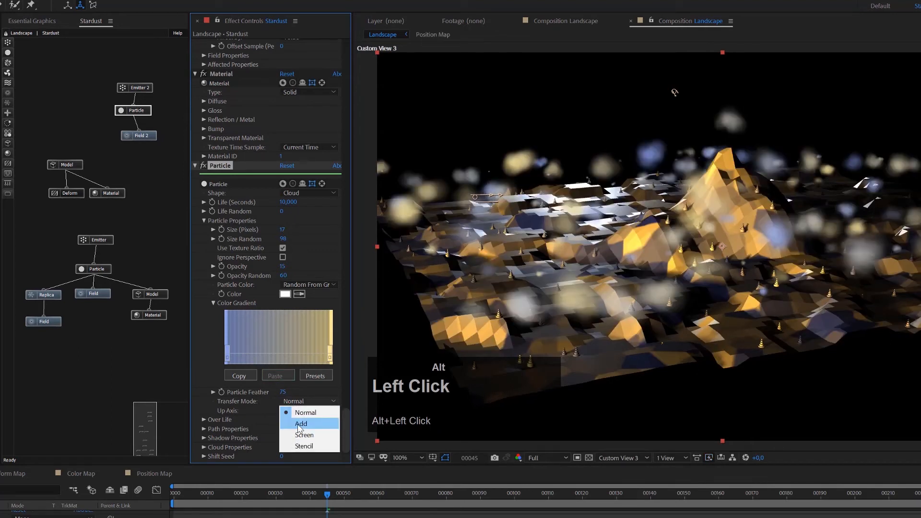
{"action": "left_click", "coordinate": [299, 425]}
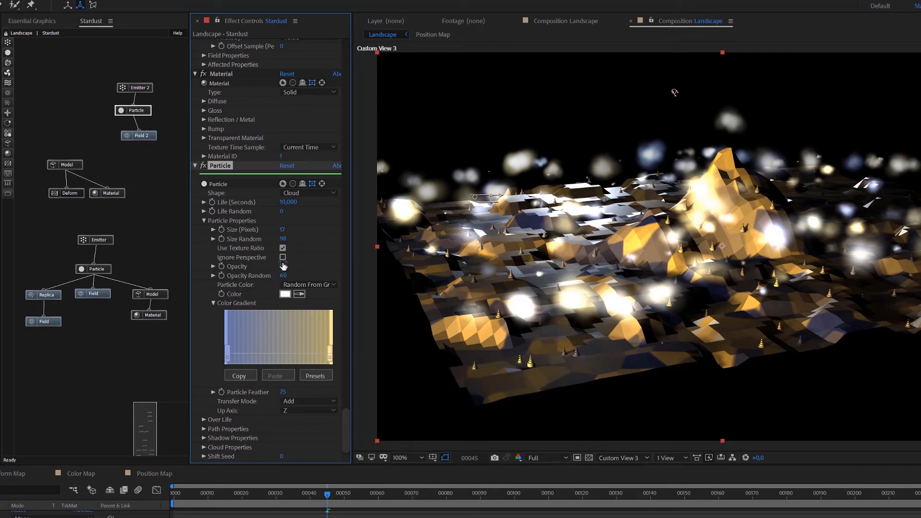
{"action": "left_click", "coordinate": [282, 229], "text": "alt"}
{"action": "left_click_drag", "start_coordinate": [282, 228], "coordinate": [281, 228]}
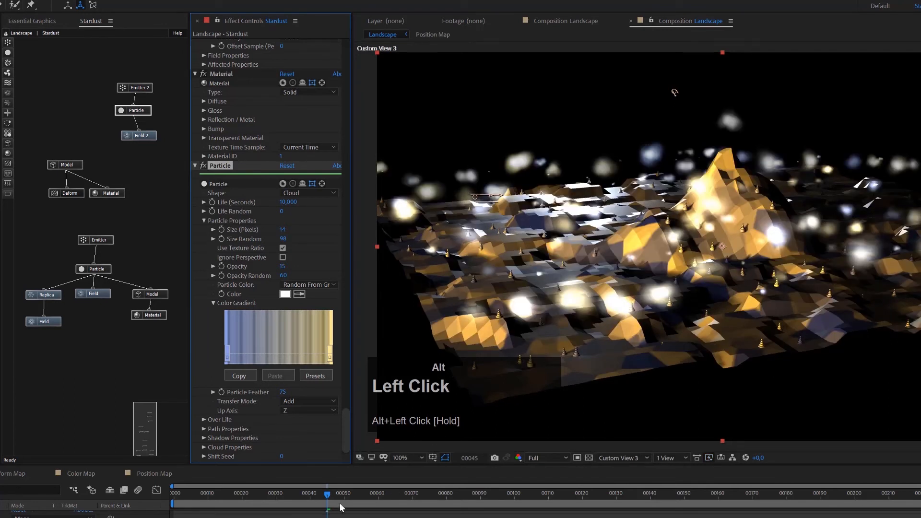
Examine the glowing cloud particles around the mountain up close at frame 37.
{"action": "left_click_drag", "start_coordinate": [297, 495], "coordinate": [302, 497]}
{"action": "left_click_drag", "start_coordinate": [761, 232], "coordinate": [727, 234]}
{"action": "key", "text": "alt+c"}
{"action": "left_click_drag", "start_coordinate": [669, 87], "coordinate": [891, 177]}
{"action": "key", "text": "alt+c"}
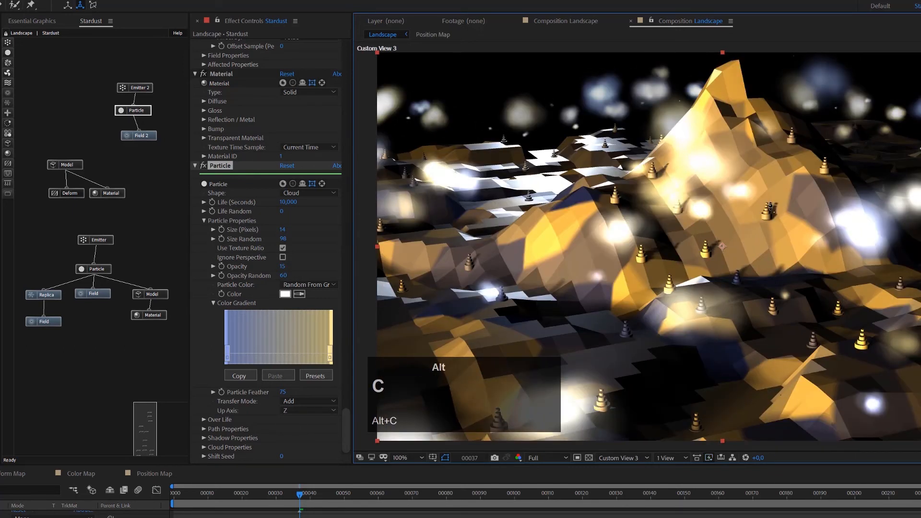
{"action": "left_click_drag", "start_coordinate": [770, 206], "coordinate": [762, 236]}
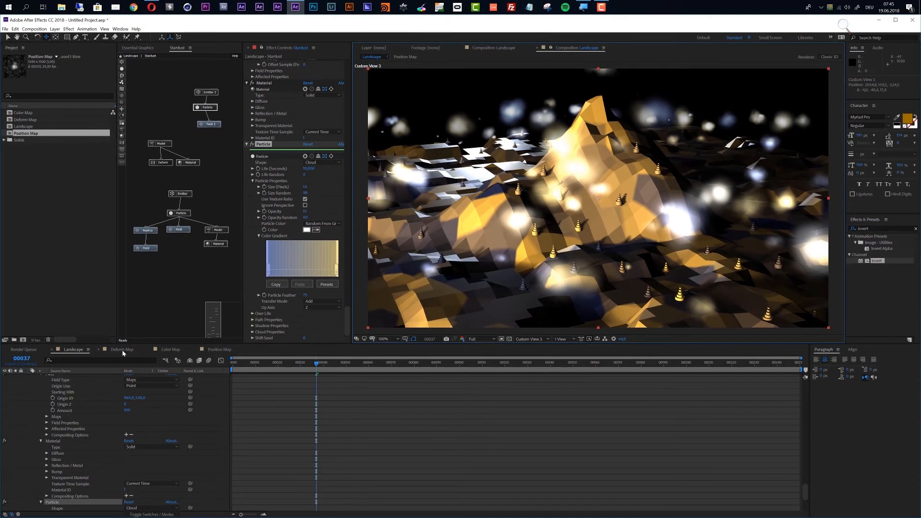
Look through the layers of the Deform Map, Position Map and Color Map compositions.
{"action": "left_click", "coordinate": [121, 350], "text": "alt"}
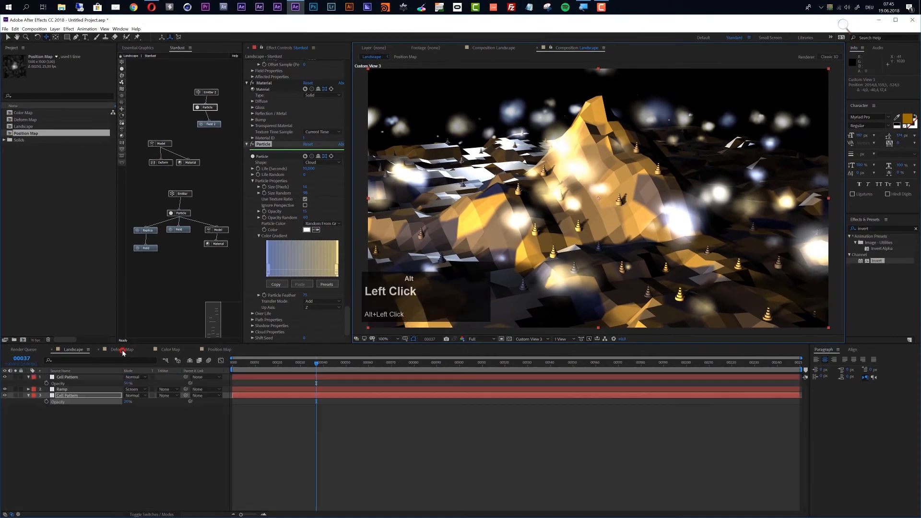
{"action": "left_click", "coordinate": [65, 396]}
{"action": "left_click", "coordinate": [67, 377]}
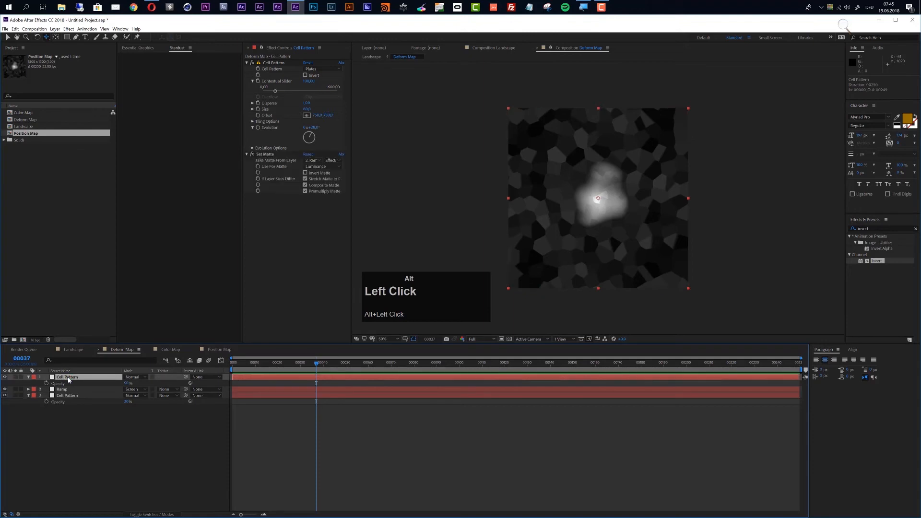
{"action": "left_click", "coordinate": [218, 350]}
{"action": "left_click", "coordinate": [67, 388], "text": "alt"}
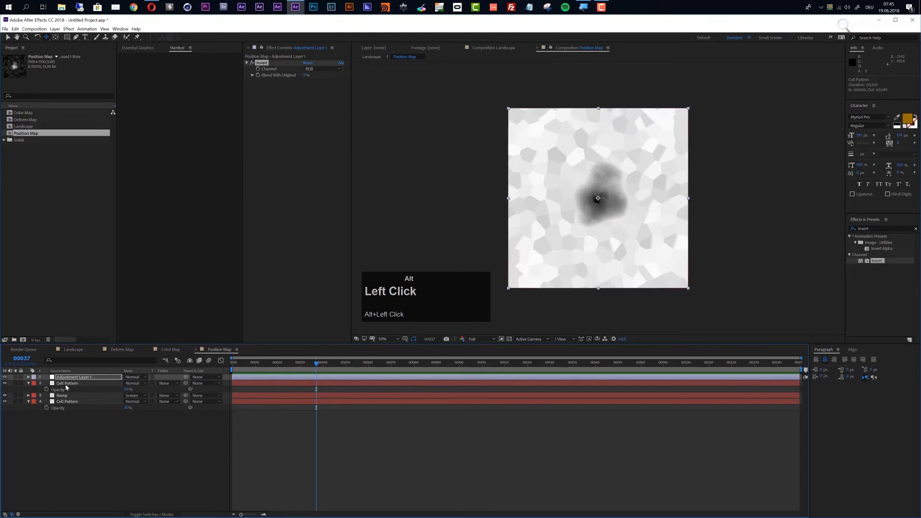
{"action": "left_click", "coordinate": [170, 350]}
Add the expression time*50 to the Evolution of the top Cell Pattern layer in the Deform Map composition.
{"action": "left_click", "coordinate": [116, 350]}
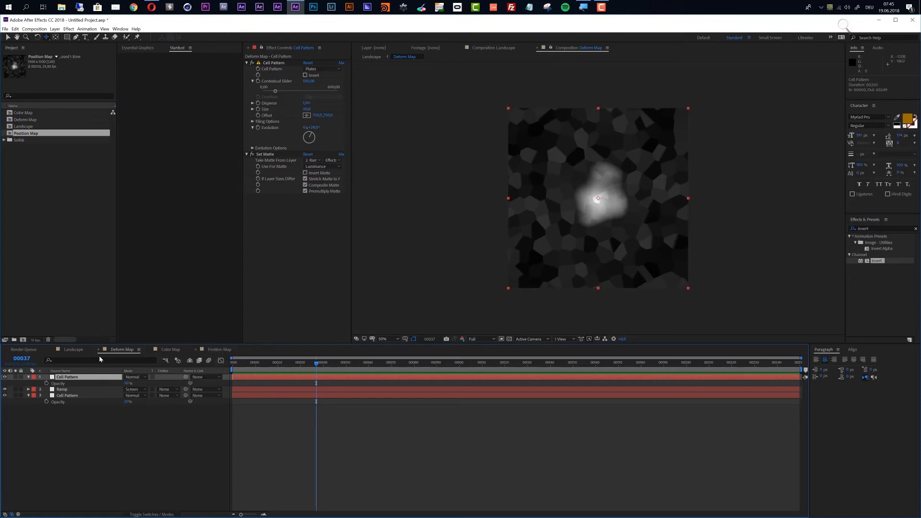
{"action": "left_click", "coordinate": [116, 354], "text": "alt"}
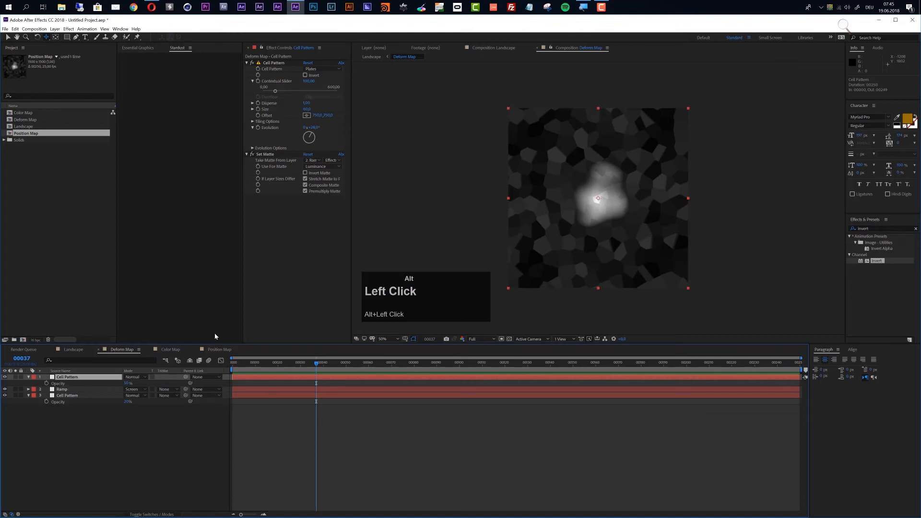
{"action": "left_click", "coordinate": [258, 127], "text": "alt"}
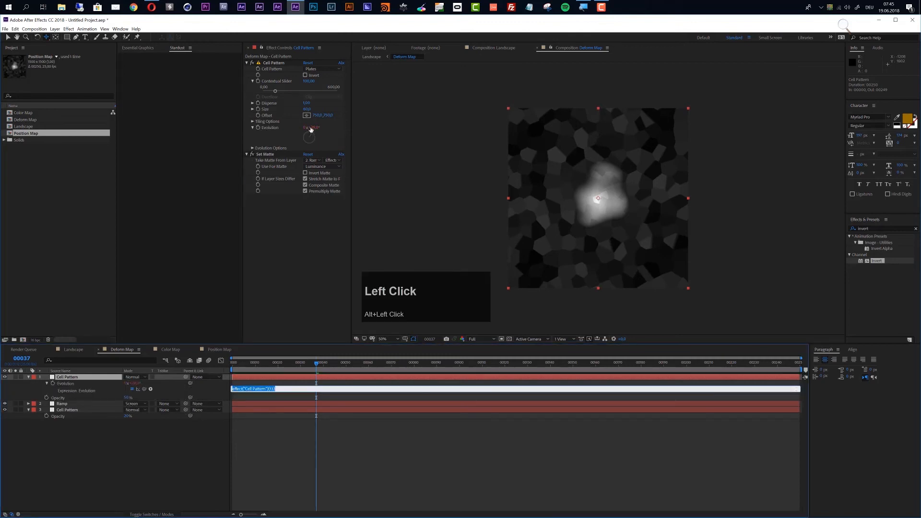
{"action": "type", "text": "ti"}
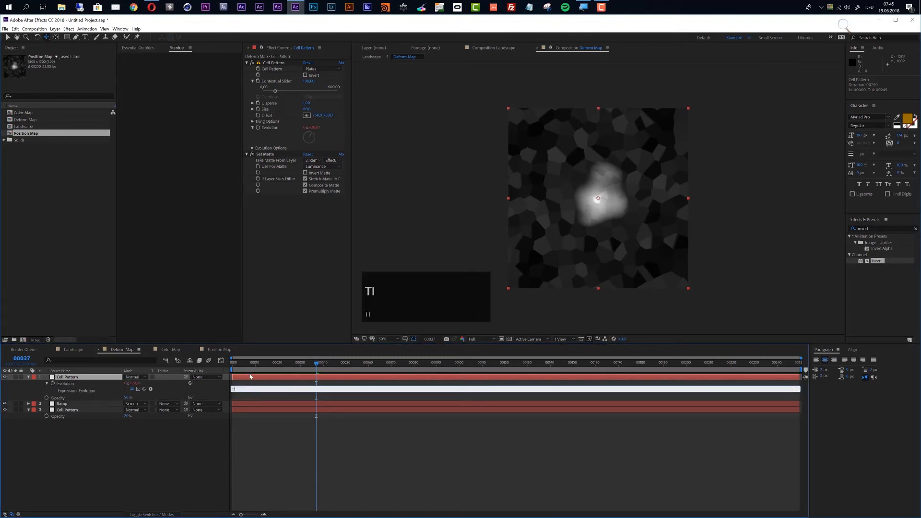
{"action": "type", "text": "me*50"}
{"action": "left_click", "coordinate": [250, 377]}
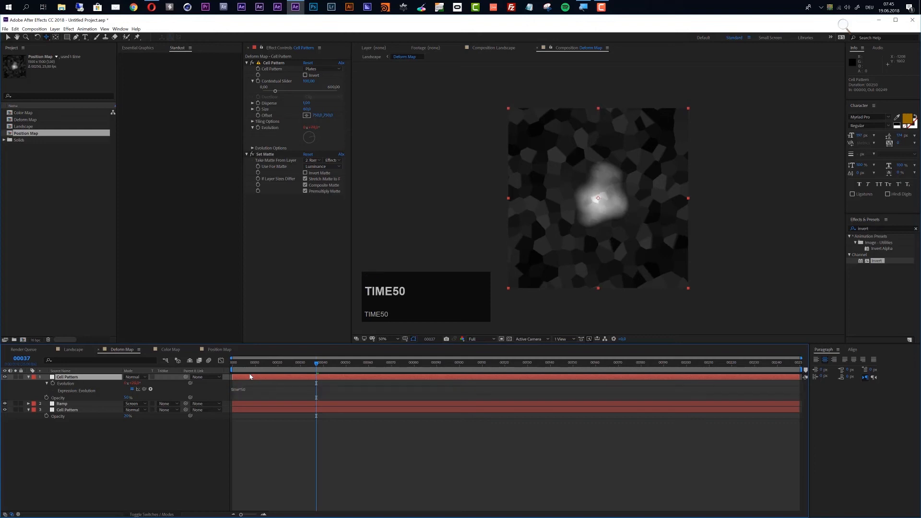
Copy the time*50 expression to the Evolution of the bottom Cell Pattern layer in the Deform Map composition.
{"action": "right_click", "coordinate": [91, 392]}
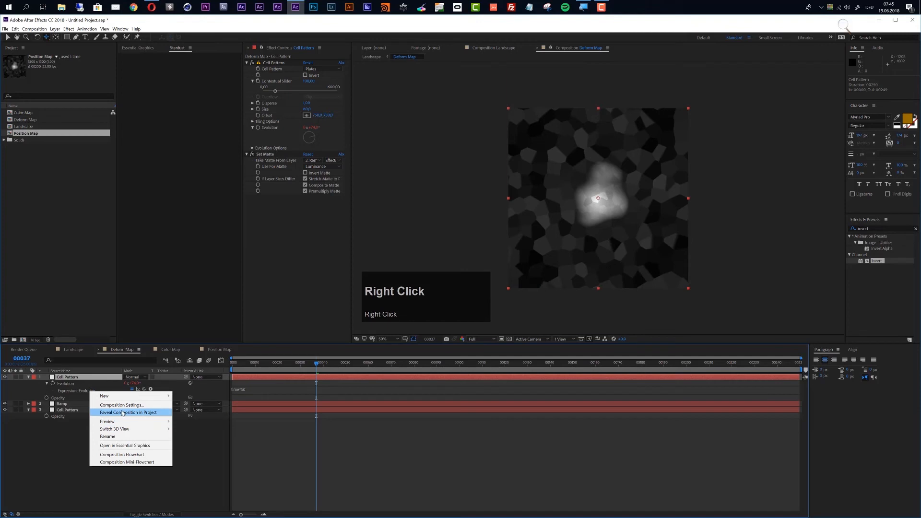
{"action": "left_click", "coordinate": [77, 439]}
{"action": "left_click", "coordinate": [234, 389]}
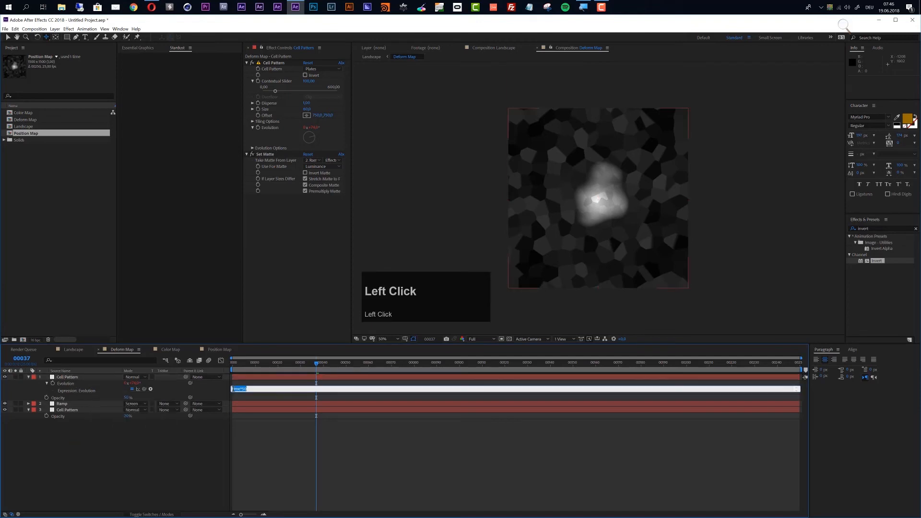
{"action": "key", "text": "ctrl+c"}
{"action": "left_click", "coordinate": [85, 409]}
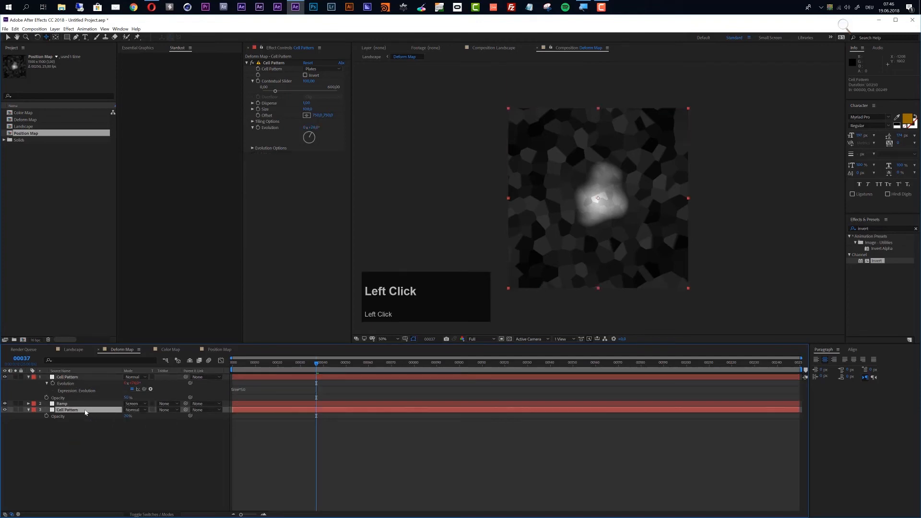
{"action": "left_click", "coordinate": [258, 128], "text": "alt"}
{"action": "key", "text": "ctrl+v"}
{"action": "left_click", "coordinate": [285, 466]}
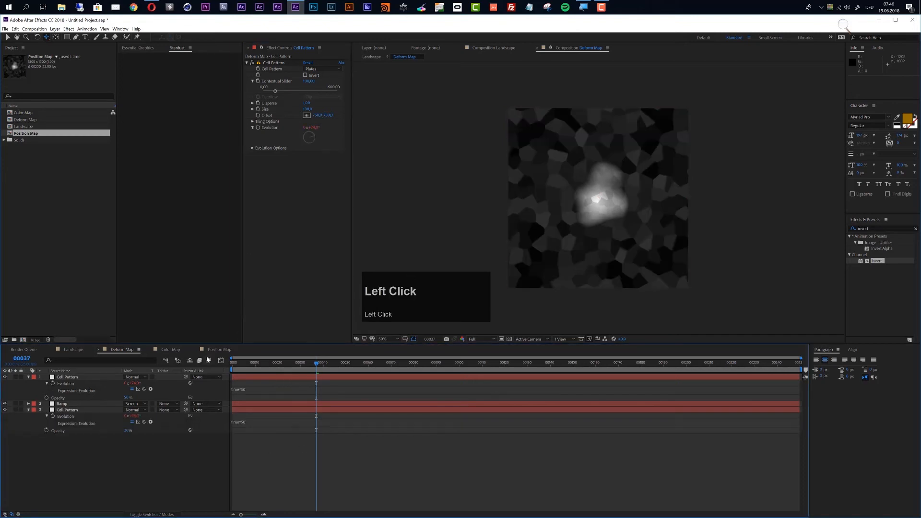
Apply the copied time*50 expression to the Evolution of both Cell Pattern layers in the Position Map composition.
{"action": "left_click", "coordinate": [216, 351]}
{"action": "left_click", "coordinate": [79, 385]}
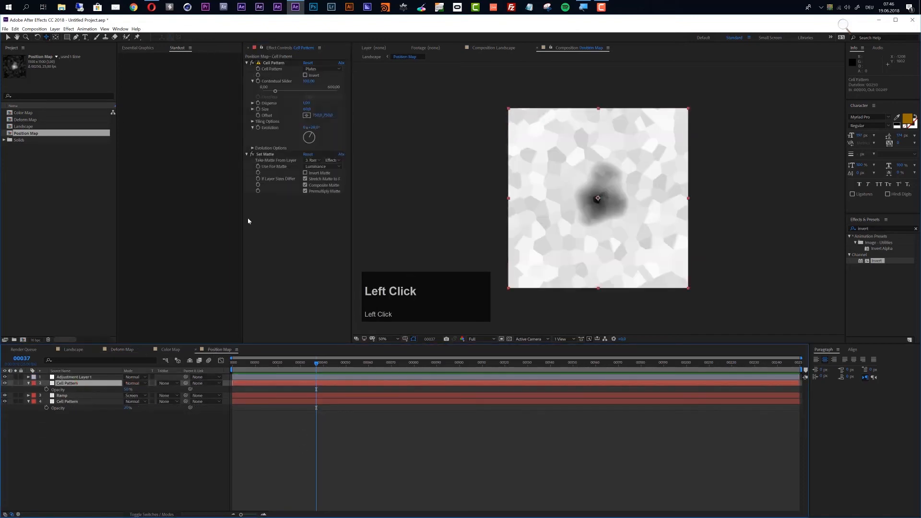
{"action": "left_click", "coordinate": [258, 127], "text": "alt"}
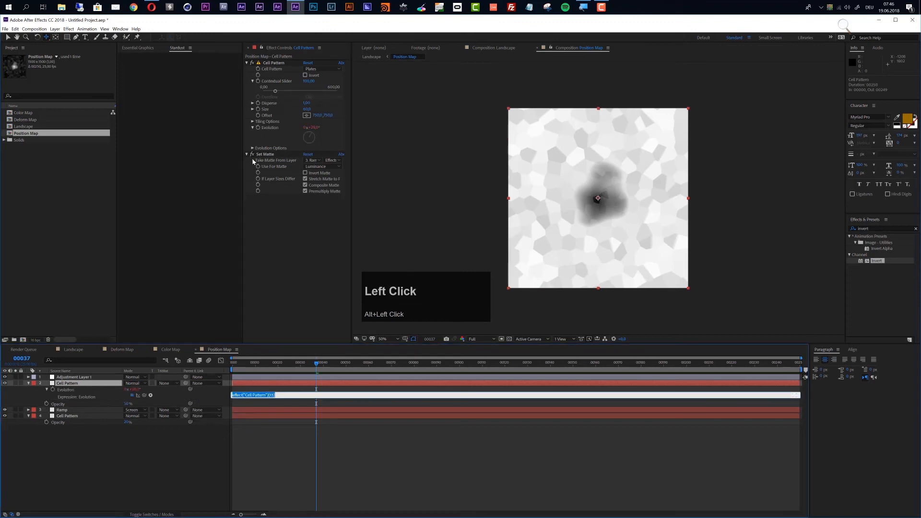
{"action": "key", "text": "ctrl+v"}
{"action": "left_click", "coordinate": [75, 417]}
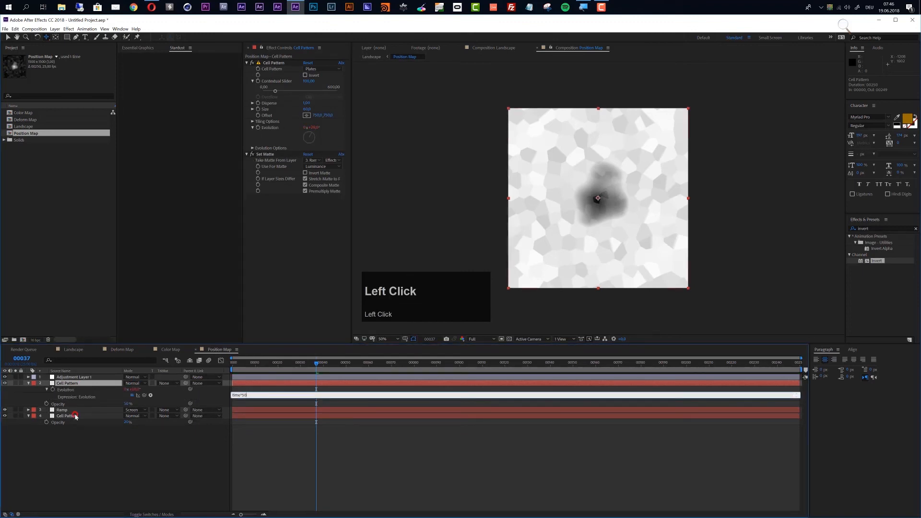
{"action": "left_click", "coordinate": [259, 128], "text": "alt"}
{"action": "key", "text": "ctrl+v"}
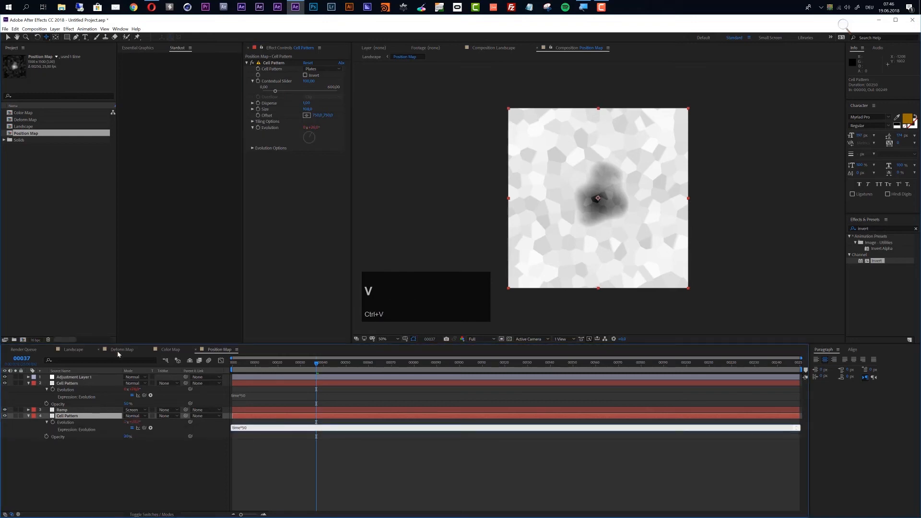
Apply the copied time*50 expression to the Evolution of the Cell Pattern layer in the Color Map composition.
{"action": "left_click", "coordinate": [169, 351]}
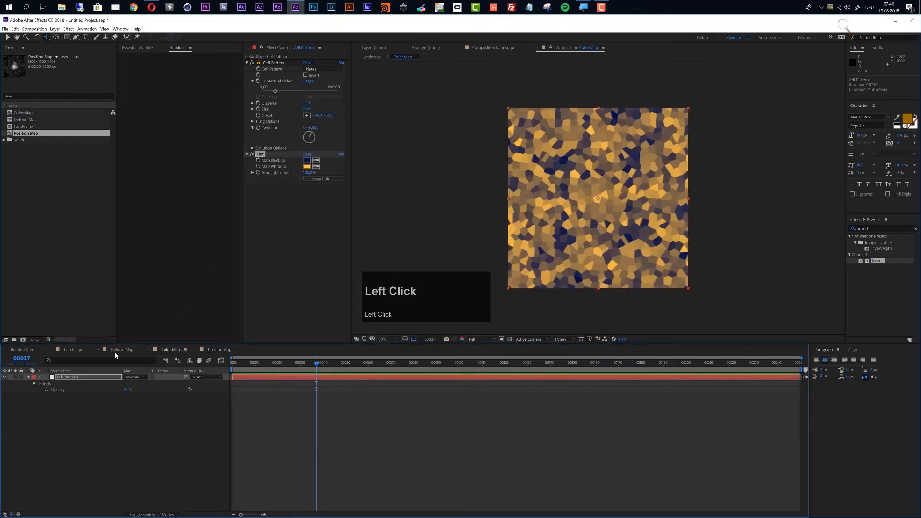
{"action": "left_click", "coordinate": [78, 379]}
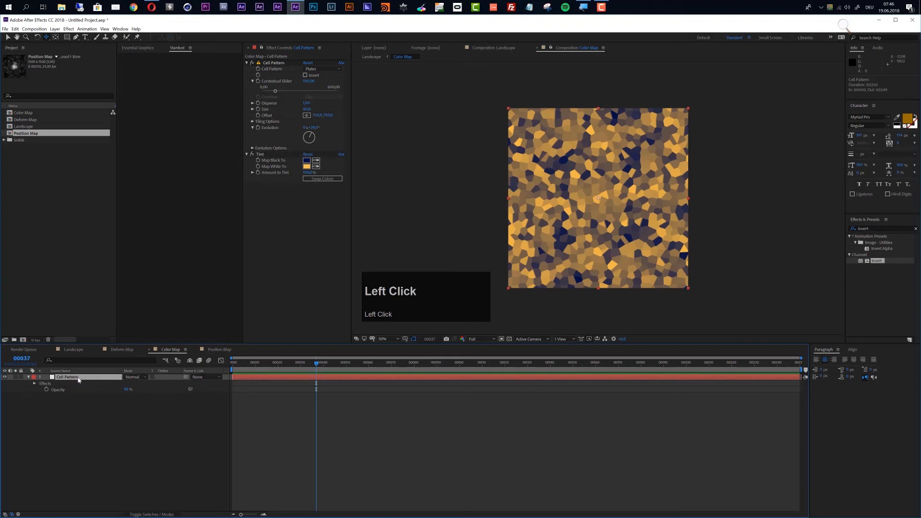
{"action": "left_click", "coordinate": [258, 128], "text": "alt"}
{"action": "key", "text": "ctrl+v"}
{"action": "left_click", "coordinate": [260, 427]}
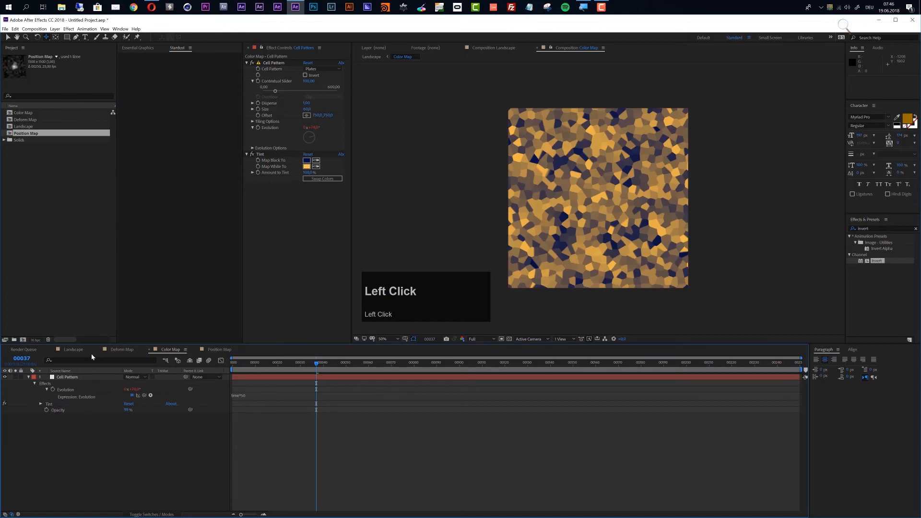
Preview the animation in the Color Map and Landscape compositions up to frame 88 and examine the terrain from another angle.
{"action": "left_click_drag", "start_coordinate": [246, 368], "coordinate": [431, 369]}
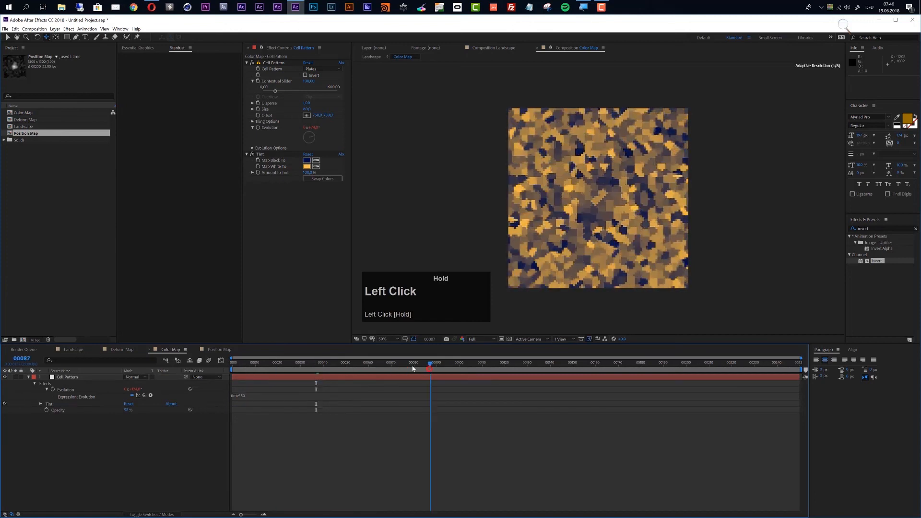
{"action": "left_click", "coordinate": [73, 350]}
{"action": "left_click_drag", "start_coordinate": [279, 367], "coordinate": [433, 379]}
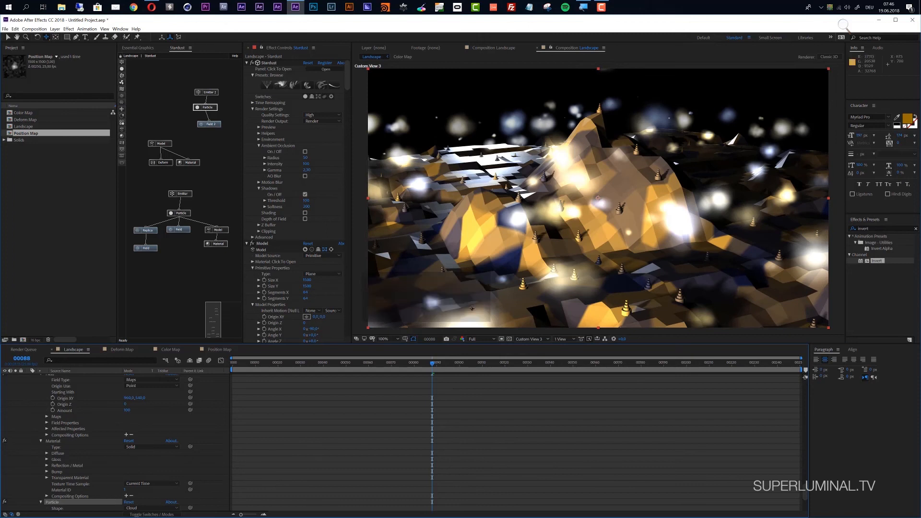
{"action": "key", "text": "c"}
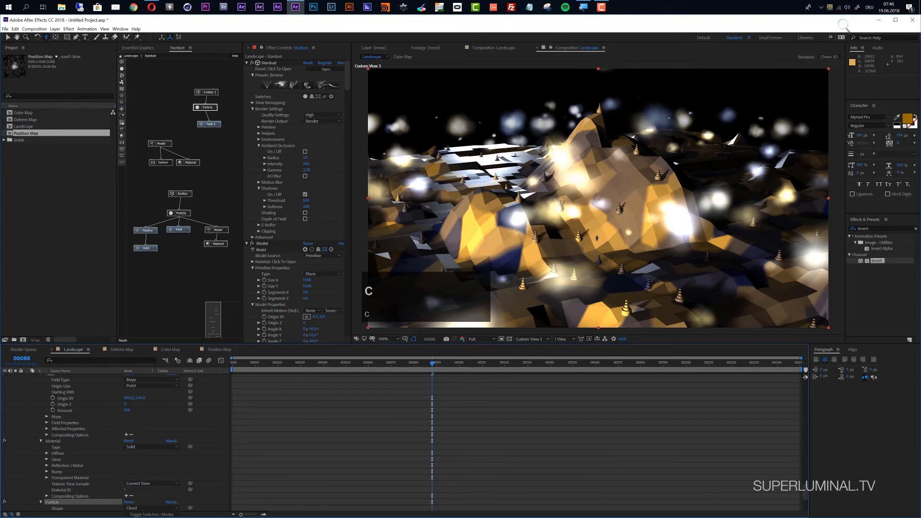
{"action": "left_click_drag", "start_coordinate": [597, 237], "coordinate": [618, 244]}
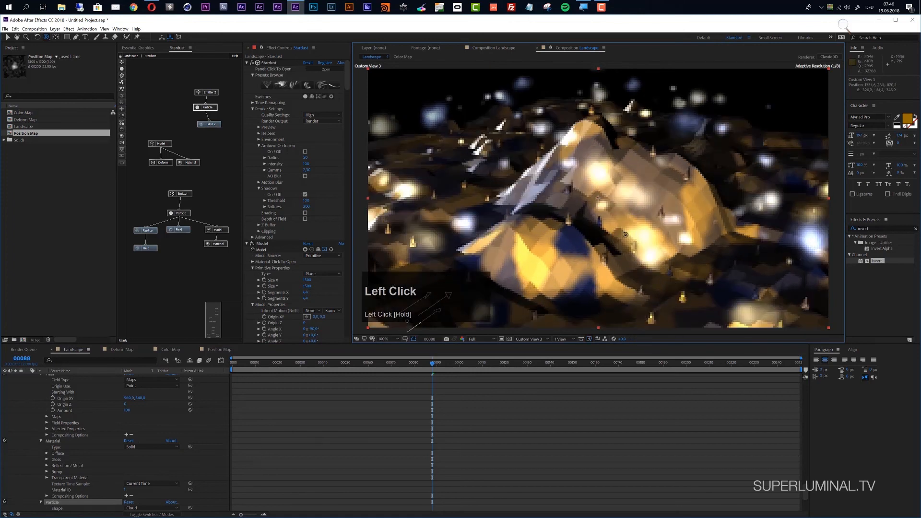